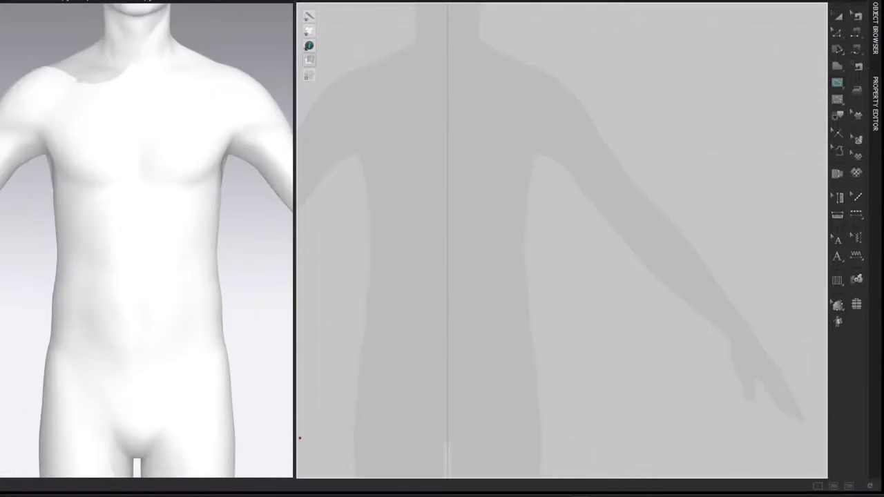
Step: Draw a rectangular pattern about 63 by 77 cm beside the avatar silhouette, with its left edge moved onto the vertical centre line
key(s)
mouse_move(474, 33)
mouse_down()
mouse_move(598, 266)
mouse_move(773, 406)
mouse_move(783, 446)
mouse_up()
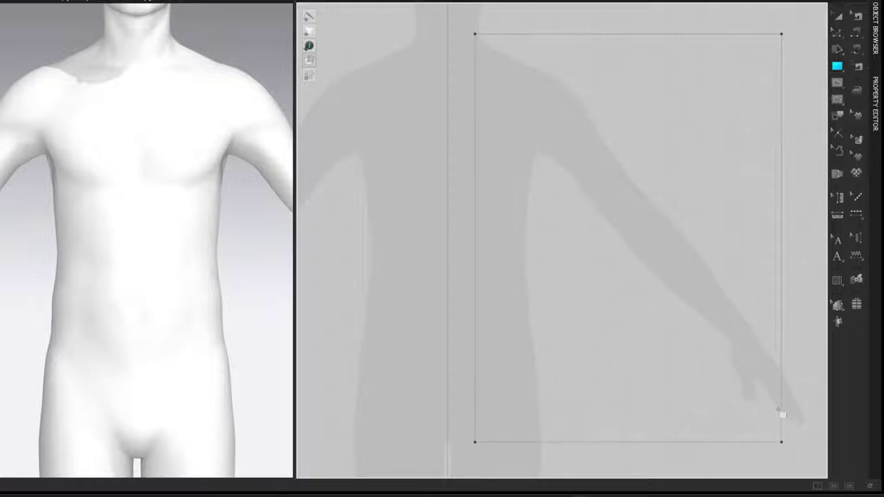
key(z)
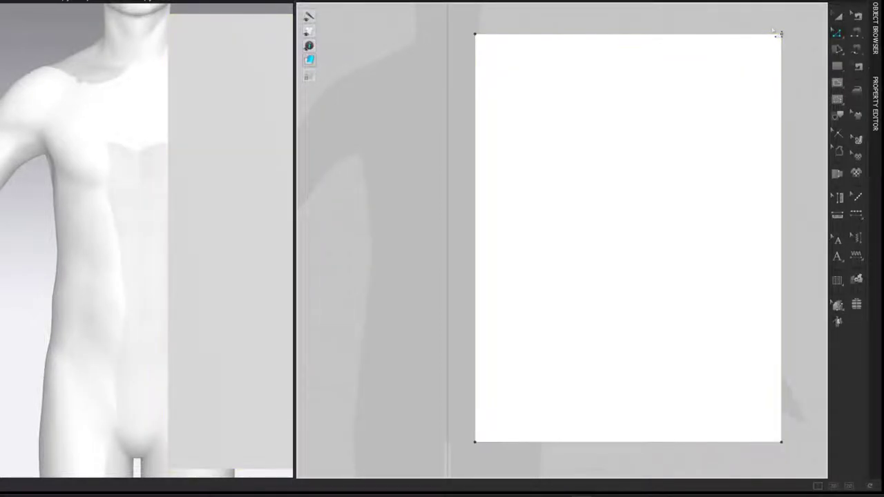
click(476, 158)
drag(482, 160, 456, 160)
click(396, 144)
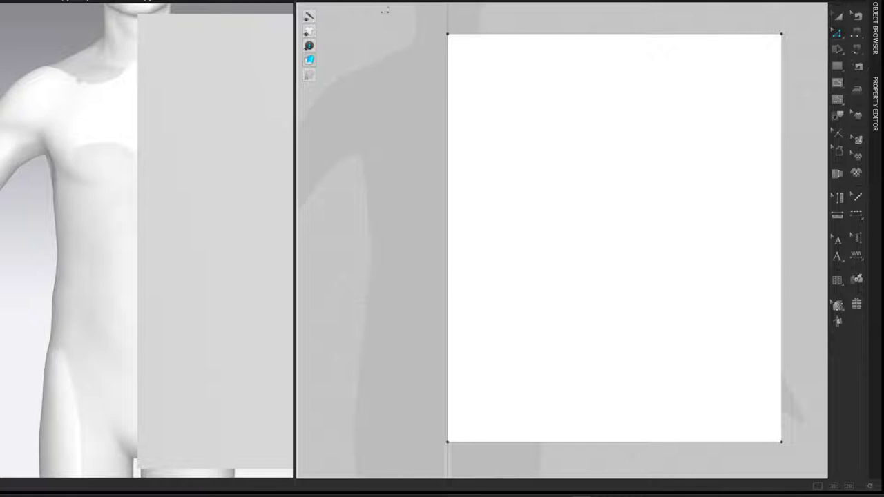
Step: Switch the avatar's body measurements to centimetres and look up the chest circumference
right_click(156, 4)
click(184, 57)
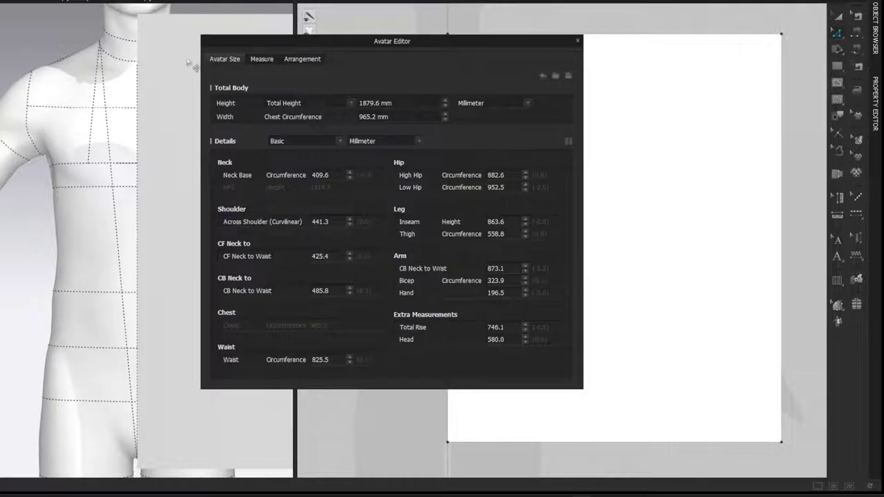
click(488, 103)
click(485, 119)
click(393, 117)
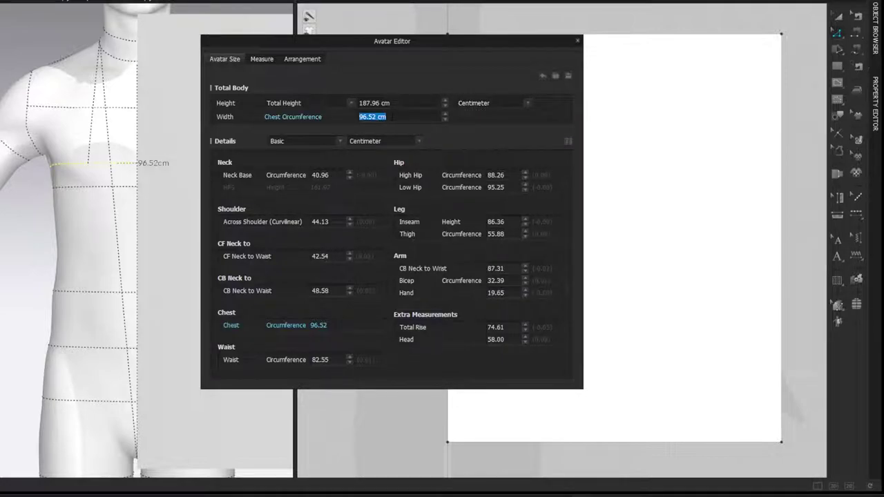
click(578, 40)
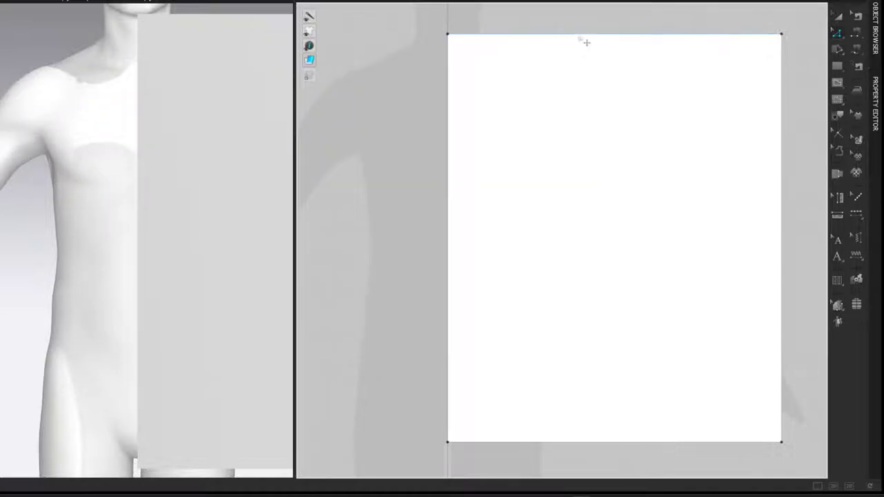
Step: Set the rectangle's top edge to 55.86 cm, based on half the chest circumference plus ease, and align the lower right corner beneath it
right_click(580, 38)
click(591, 114)
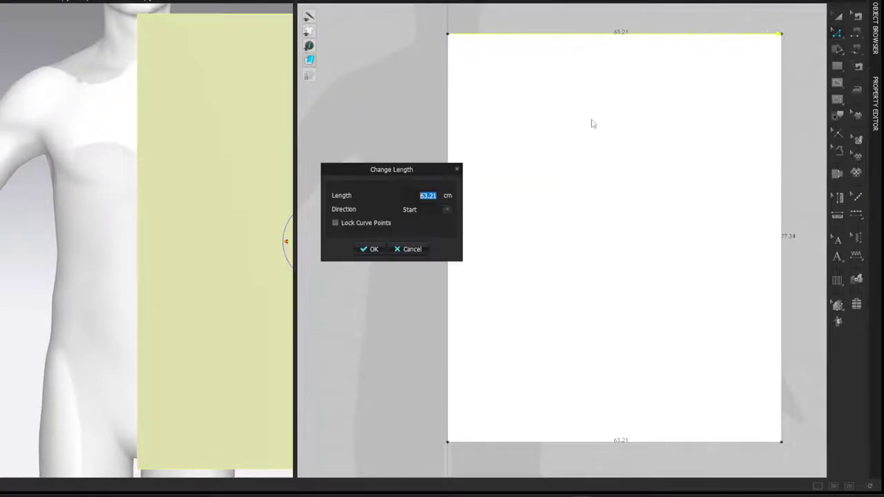
click(429, 195)
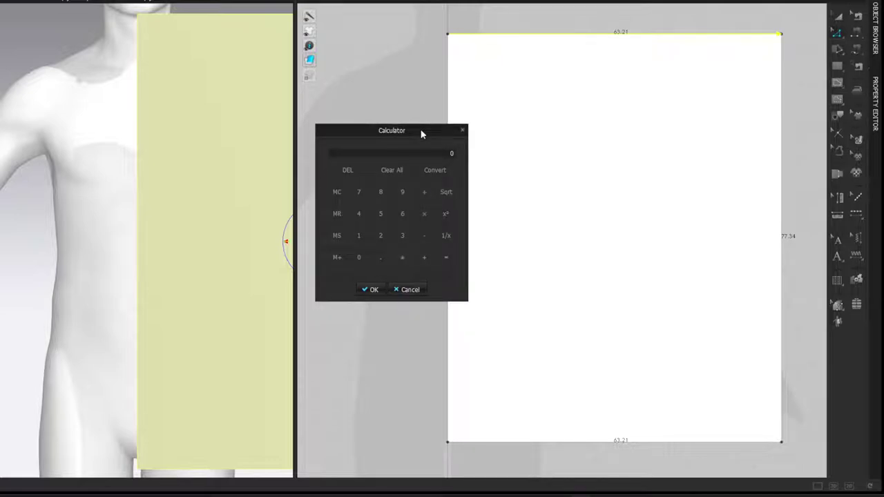
text(2/2)
key(Return)
text(7)
click(370, 288)
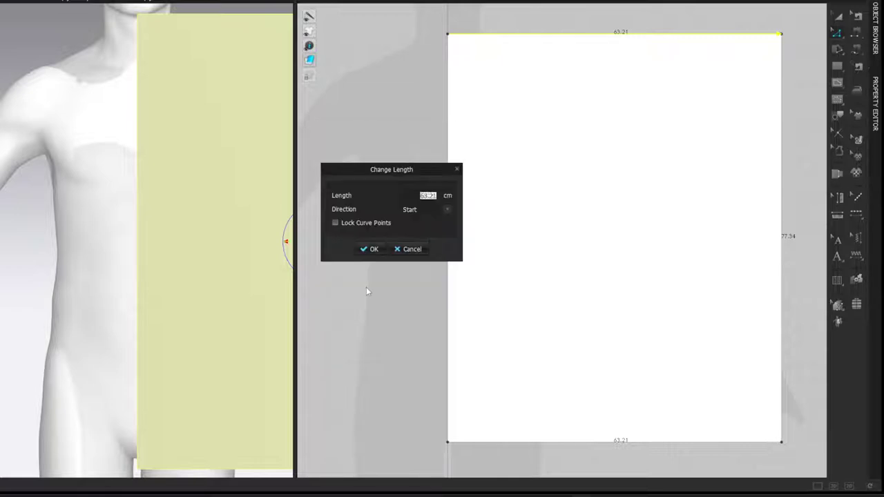
click(375, 250)
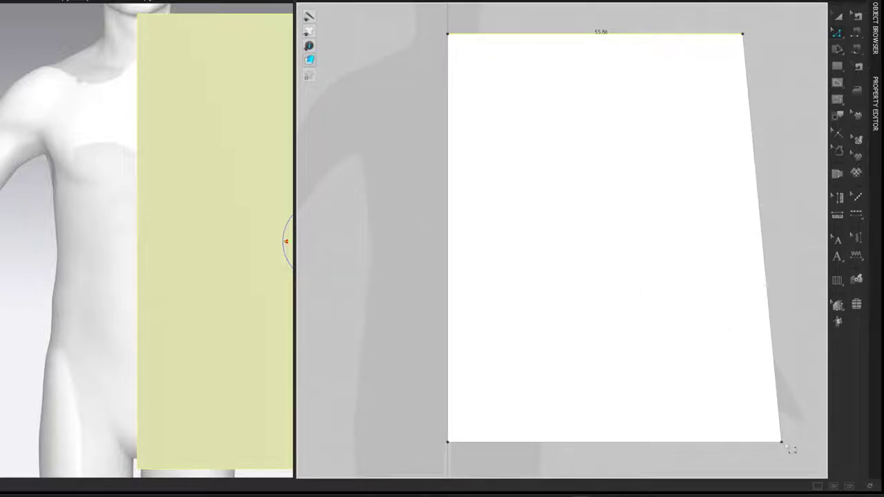
drag(781, 442, 754, 442)
click(784, 279)
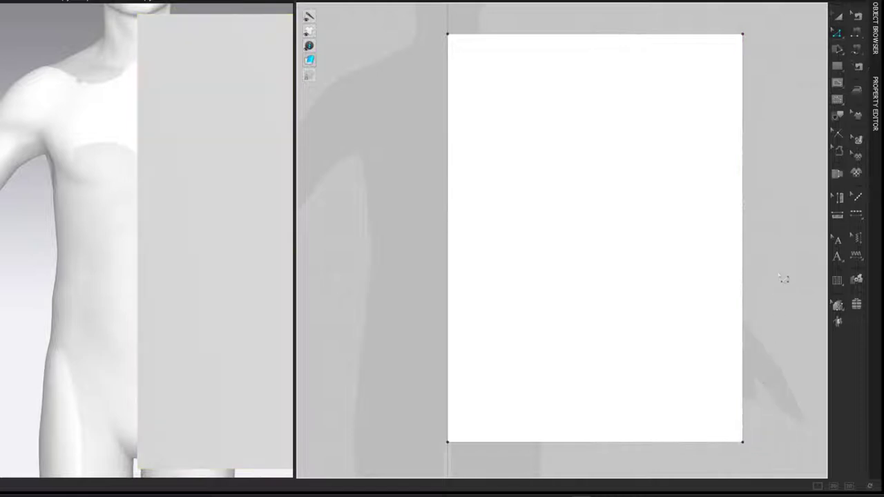
Step: Look up the avatar's total height in its size measurements
key(shift+l)
click(168, 0)
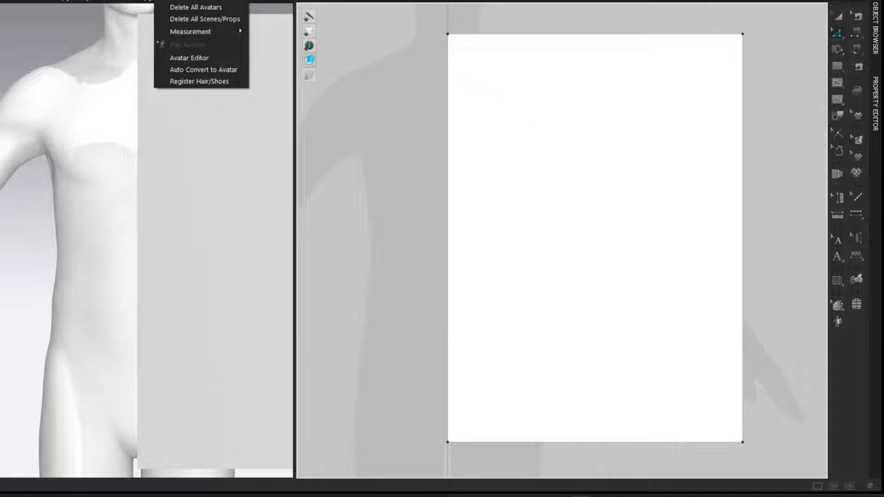
click(185, 58)
click(374, 103)
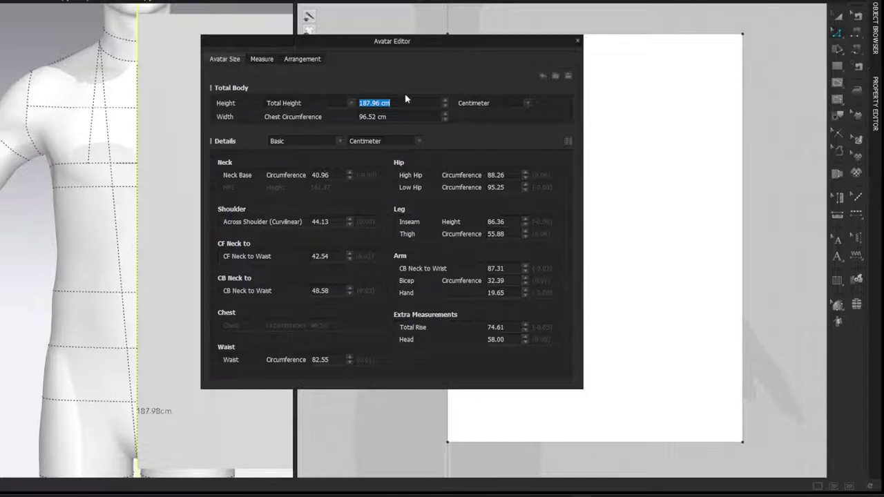
click(577, 41)
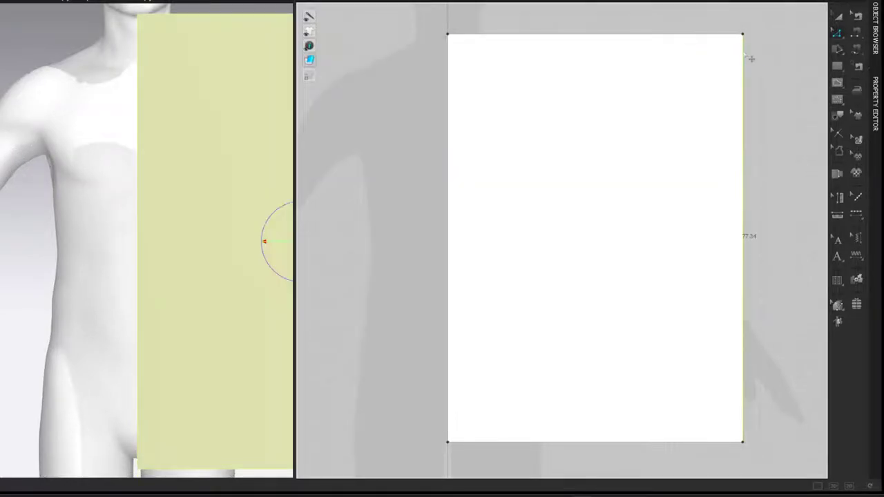
Step: Split the rectangle's right edge 47.99 cm below the top corner, calculated as 187.96/4+1
right_click(743, 54)
click(747, 120)
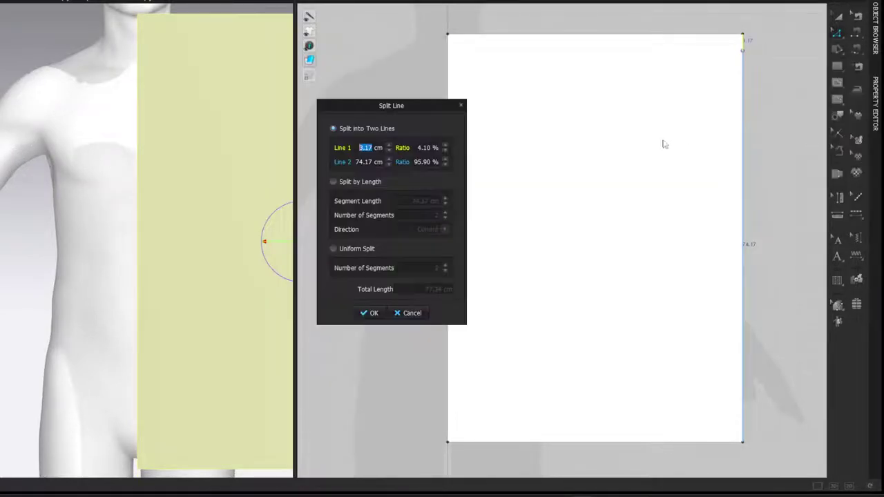
right_click(361, 148)
click(370, 154)
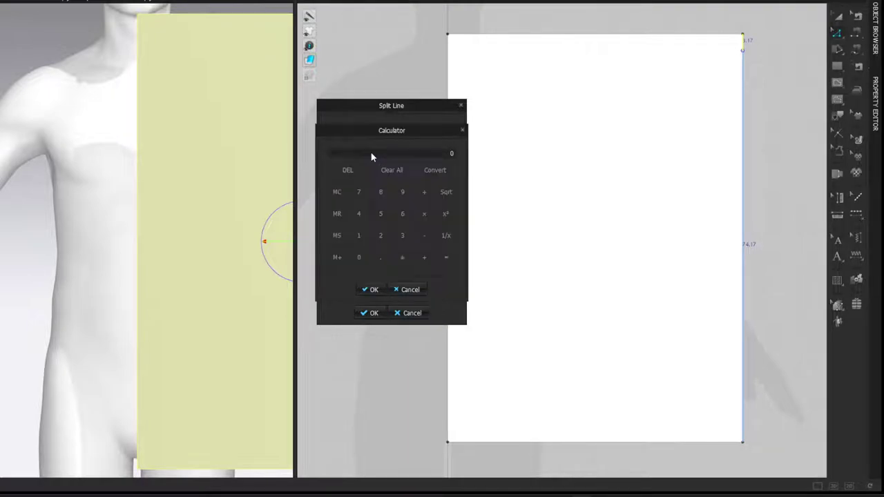
text(187.96/4+1)
key(Return)
click(371, 289)
click(369, 315)
click(771, 245)
Step: Draw a horizontal internal line from the right edge's split point across to the left edge
key(g)
click(742, 286)
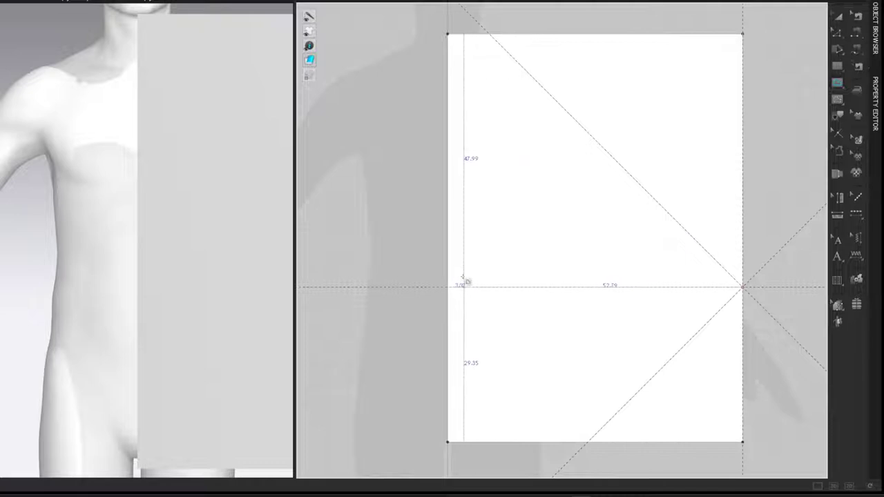
double_click(447, 286)
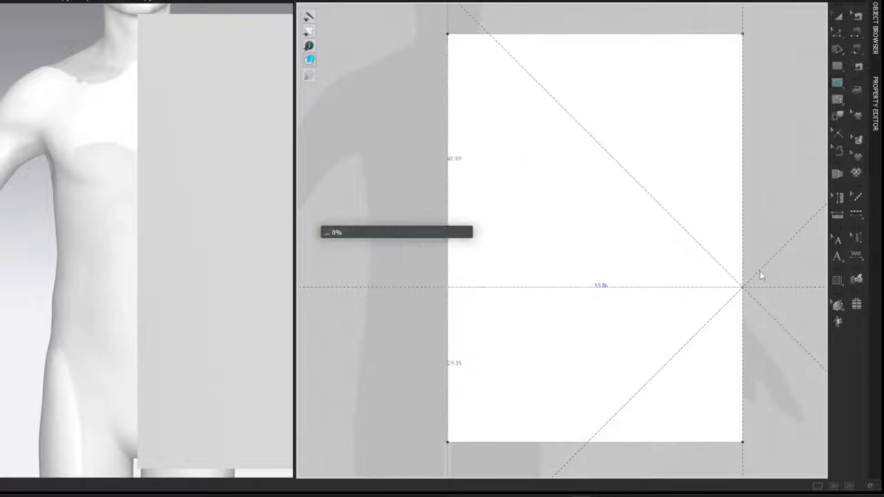
key(z)
click(773, 246)
Step: Set the right edge's lower segment to 23.495 cm, calculated as 187.96/8, and raise the lower left corner to level the bottom edge
click(743, 314)
right_click(742, 313)
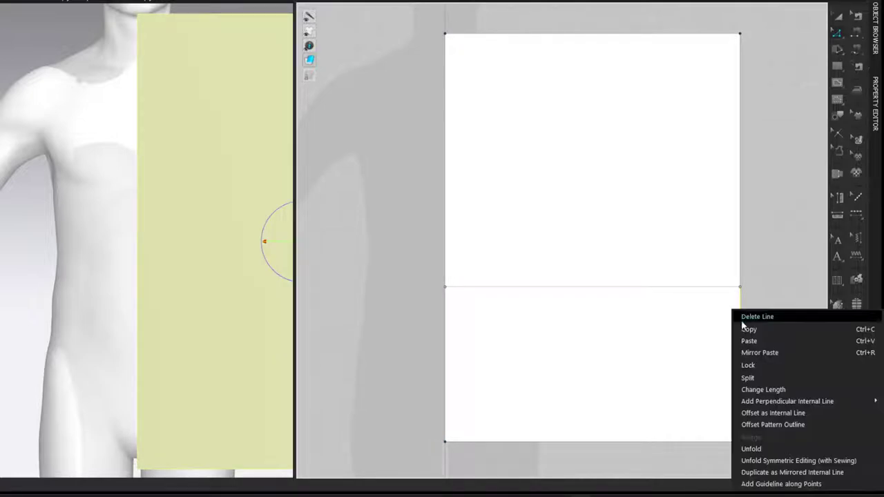
click(759, 389)
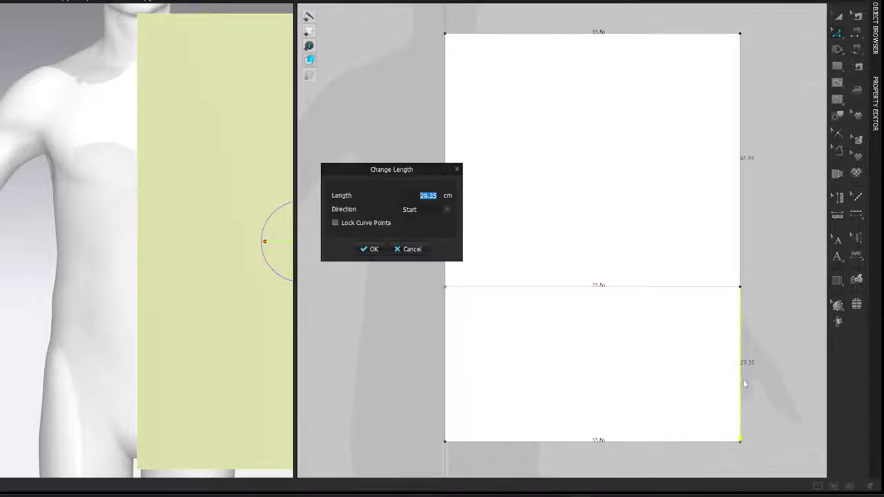
click(446, 206)
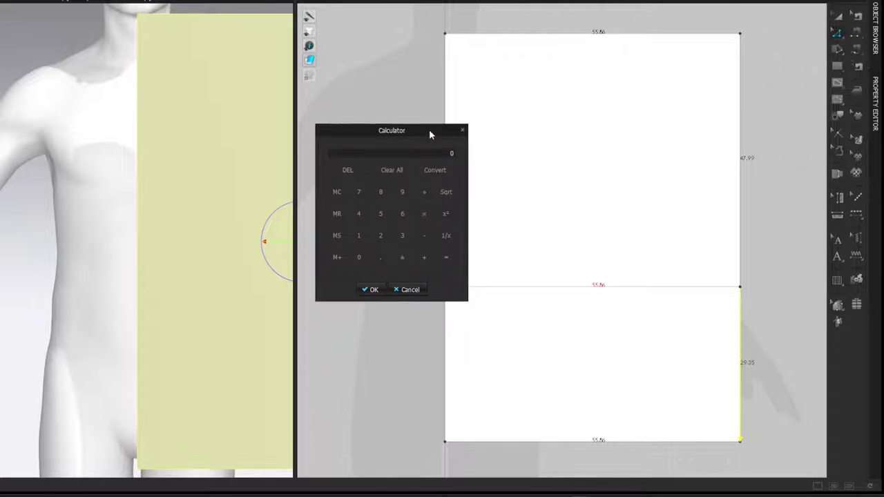
text(187.96/8=)
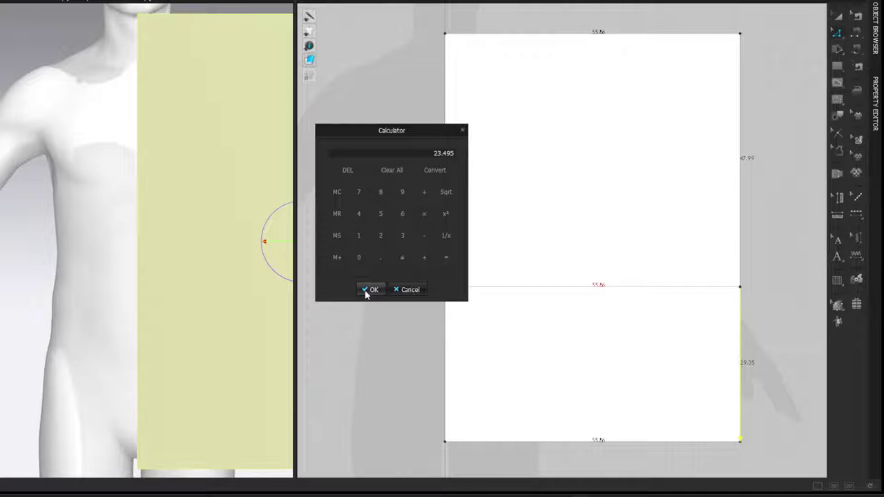
click(366, 290)
click(369, 249)
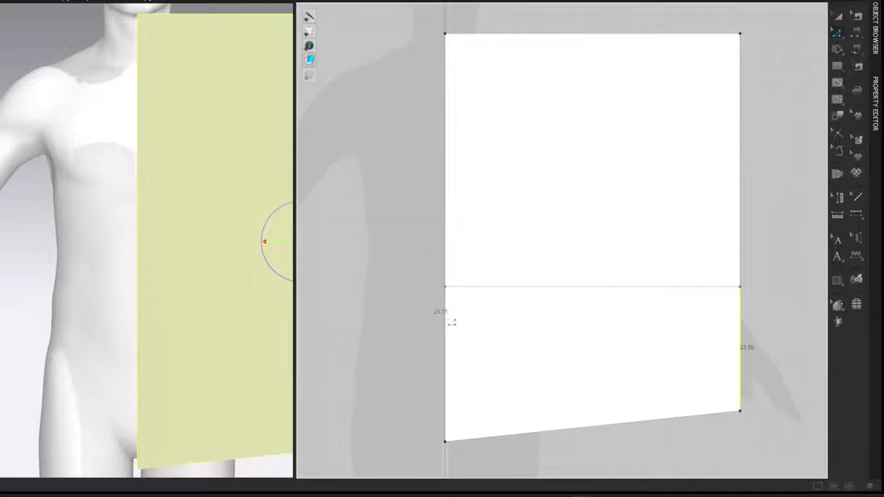
drag(446, 442, 455, 417)
click(404, 357)
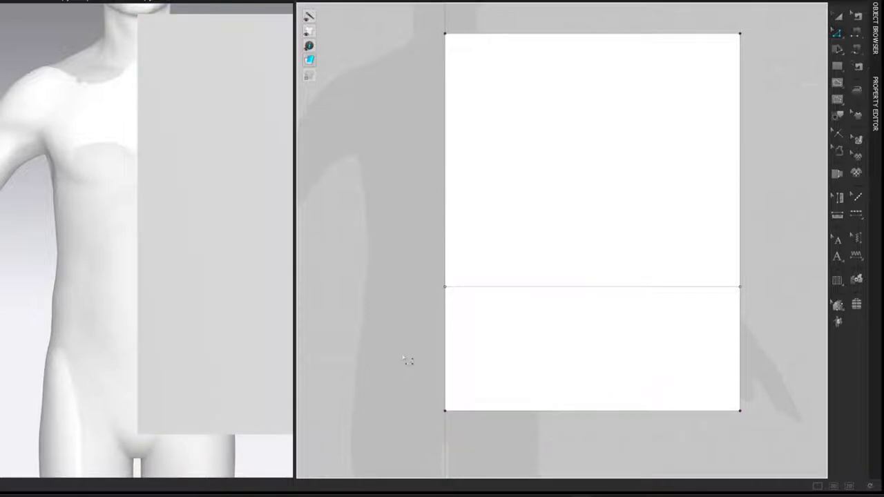
Step: Split the right edge's upper segment 26.13 cm below the top corner and draw a horizontal internal line from that point to the left edge
right_click(740, 53)
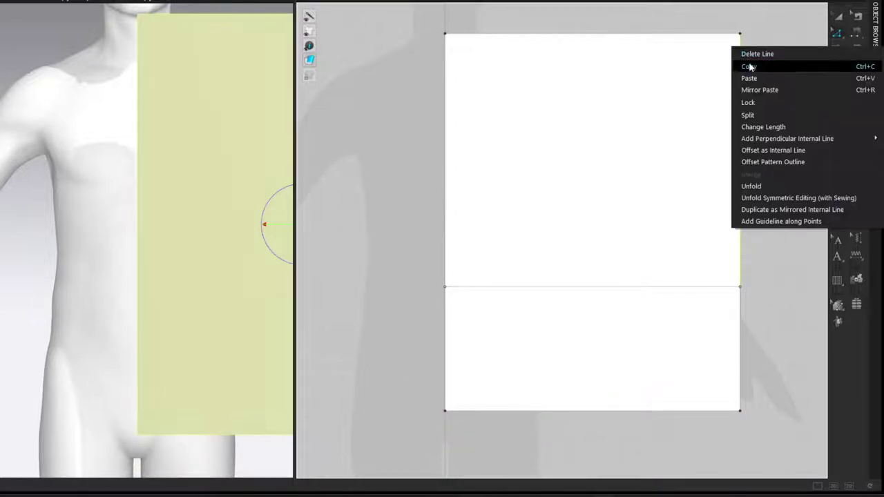
click(749, 113)
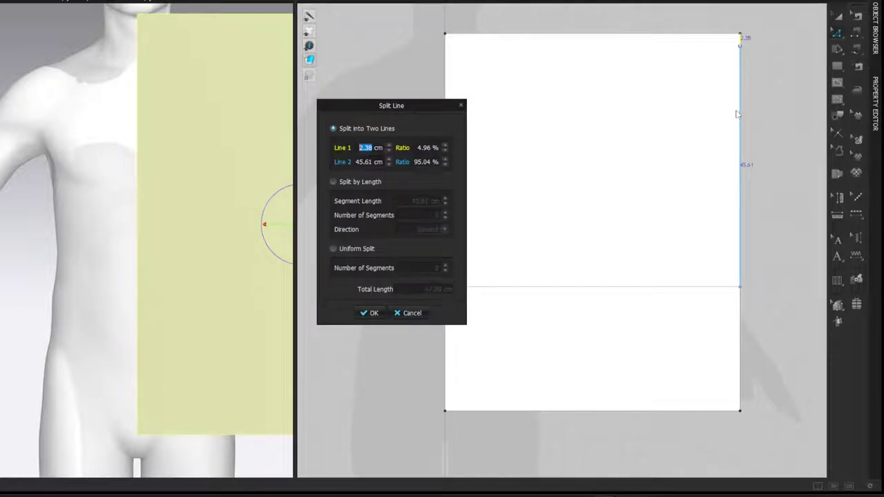
double_click(375, 150)
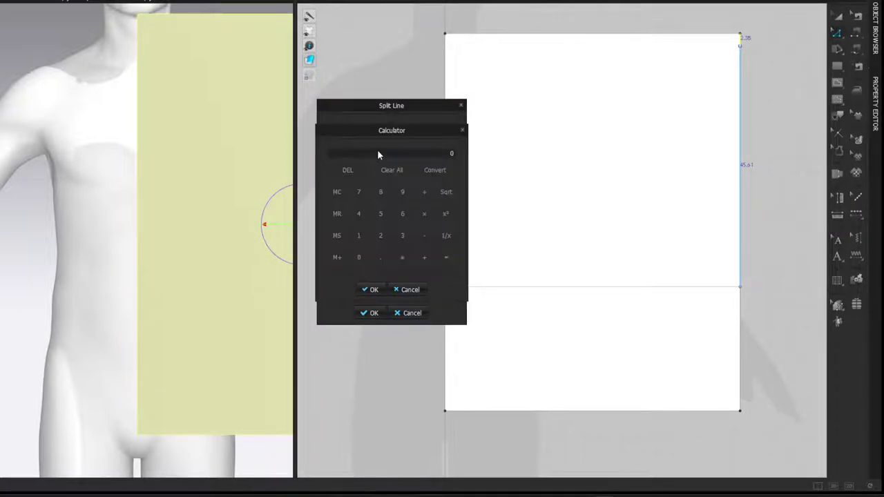
text(96.52/4)
click(371, 289)
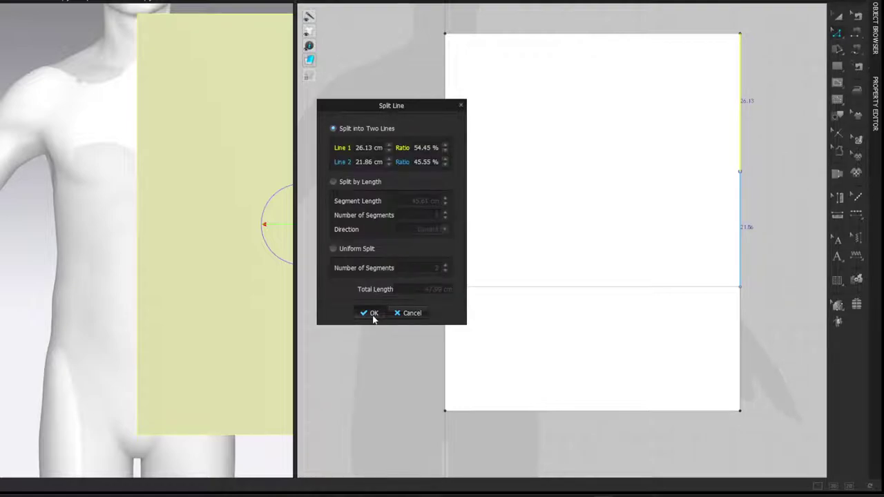
click(369, 313)
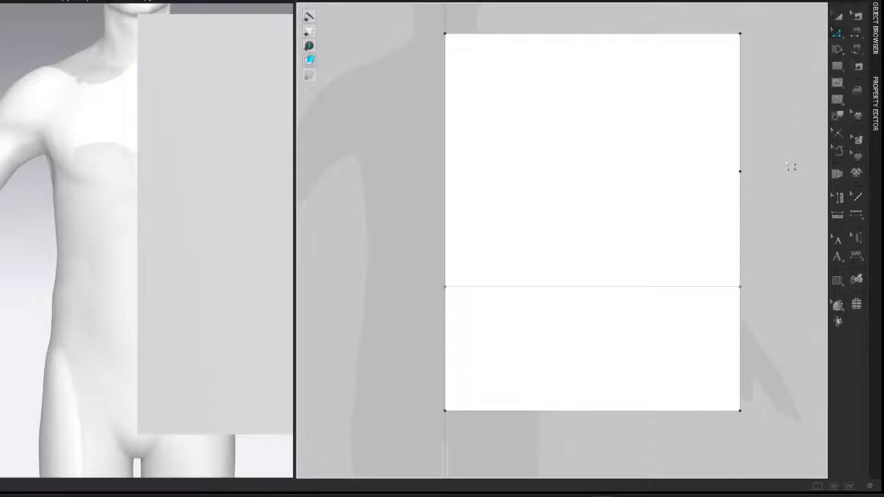
click(740, 171)
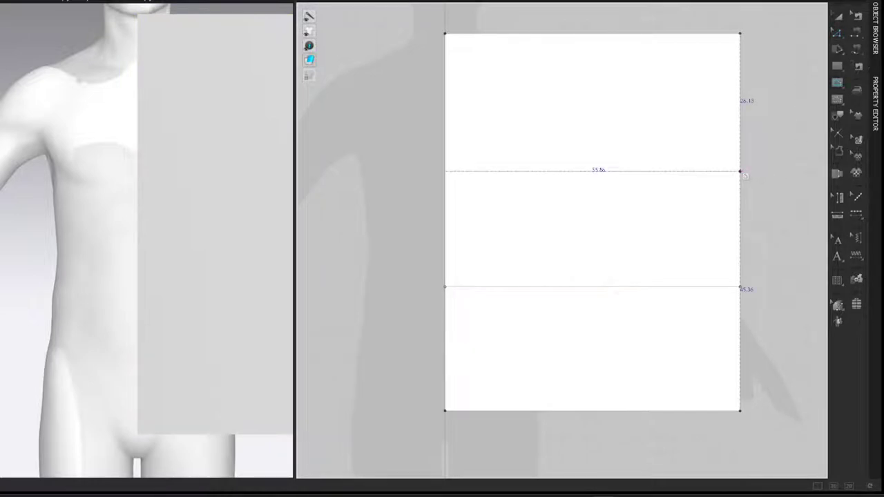
click(447, 171)
Step: Split the upper internal line 20.59 cm from the right edge, calculated as one sixth of the chest circumference plus 4.5
right_click(729, 173)
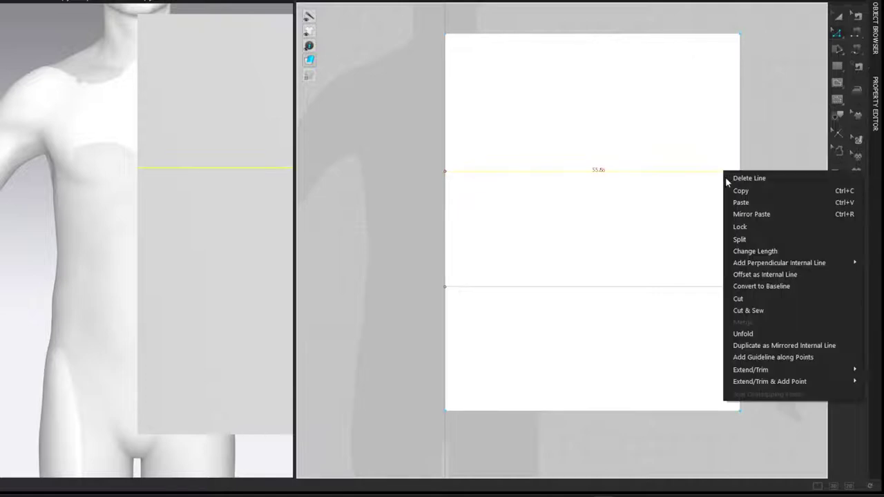
click(737, 239)
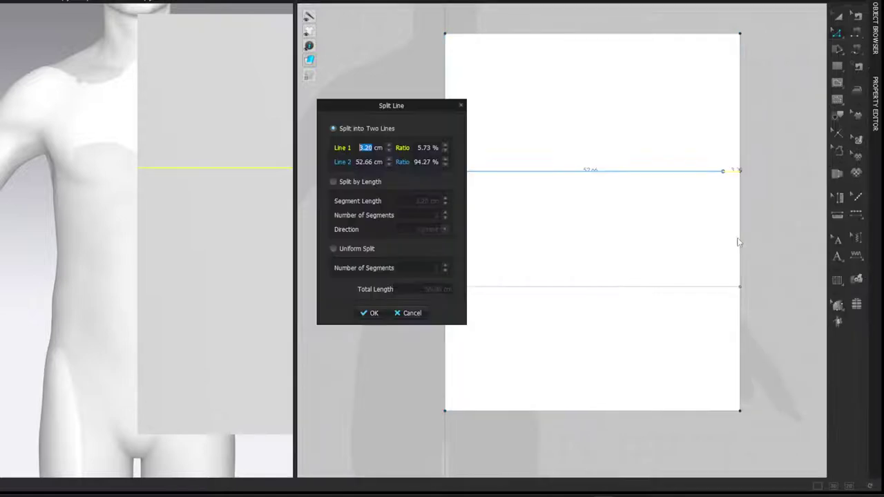
click(369, 149)
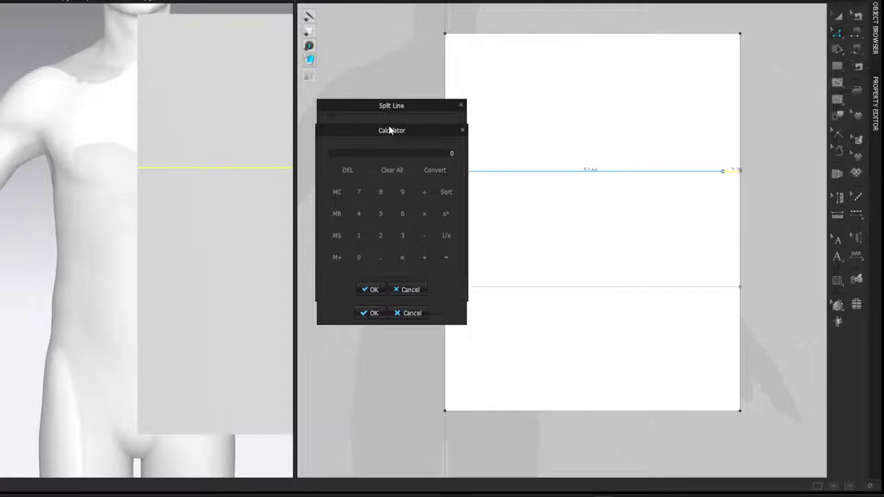
text(52/6)
key(Return)
text(4.5)
key(Return)
click(369, 289)
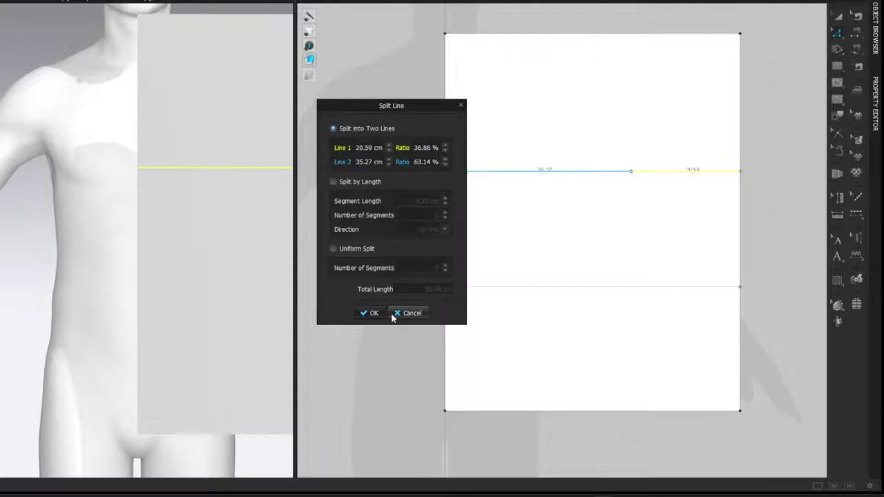
click(368, 313)
click(791, 257)
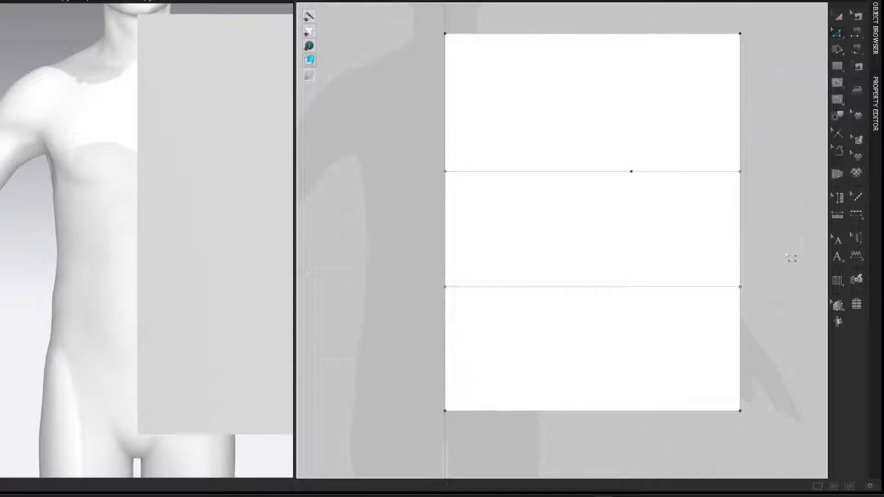
Step: Draw a vertical internal line from the upper internal line's split point straight up to the top edge
key(g)
click(631, 172)
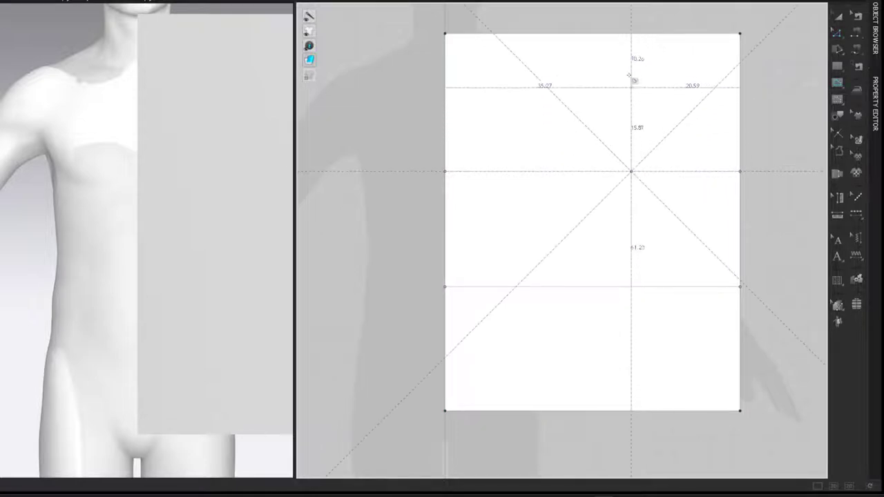
key(Return)
click(763, 84)
click(720, 183)
click(373, 187)
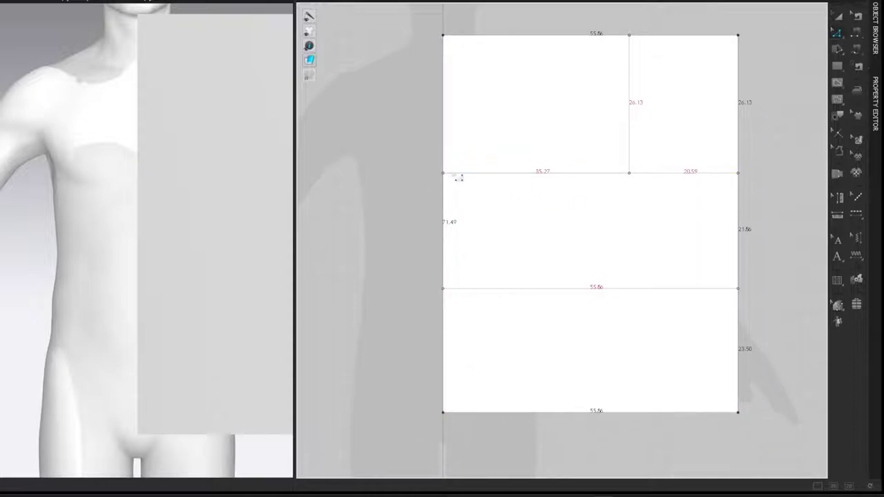
Step: Split the left segment of the upper internal line 20.59 cm from the left edge
right_click(450, 173)
click(477, 240)
drag(444, 104, 369, 106)
text(20.59)
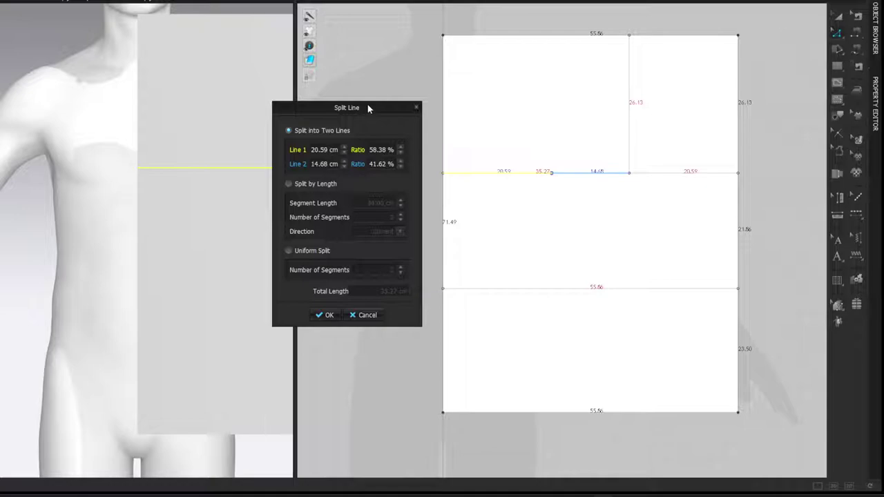
key(Return)
click(324, 315)
Step: Move the new split point on the upper internal line 1.3 cm toward the left edge
right_drag(551, 174, 544, 174)
text(1.3)
key(Return)
click(389, 147)
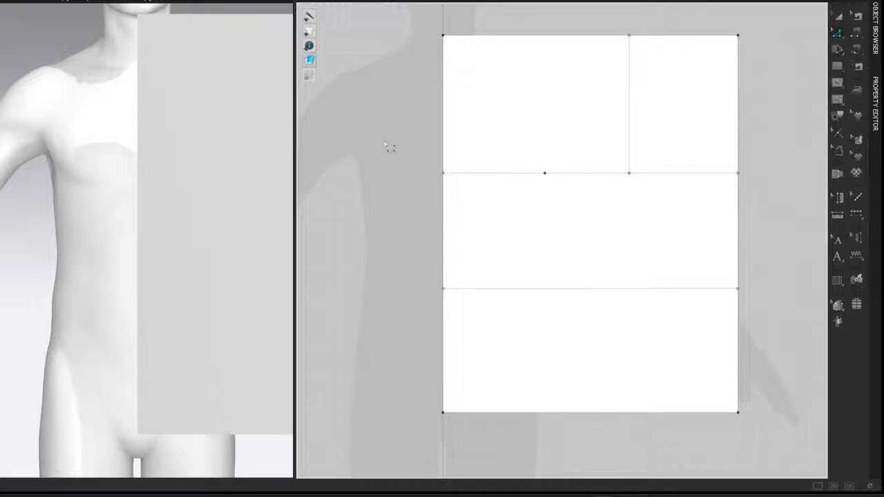
Step: Draw a second vertical internal line from the moved split point straight up to the top edge
key(g)
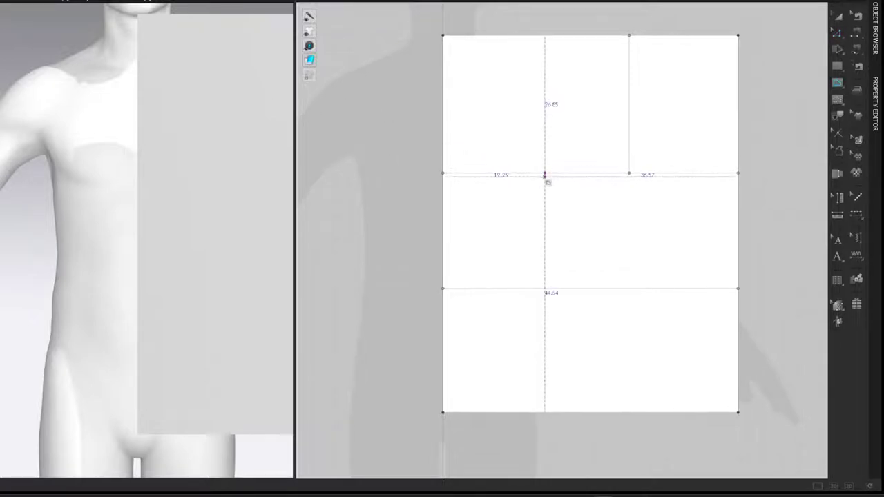
click(544, 172)
double_click(554, 35)
key(z)
key(Escape)
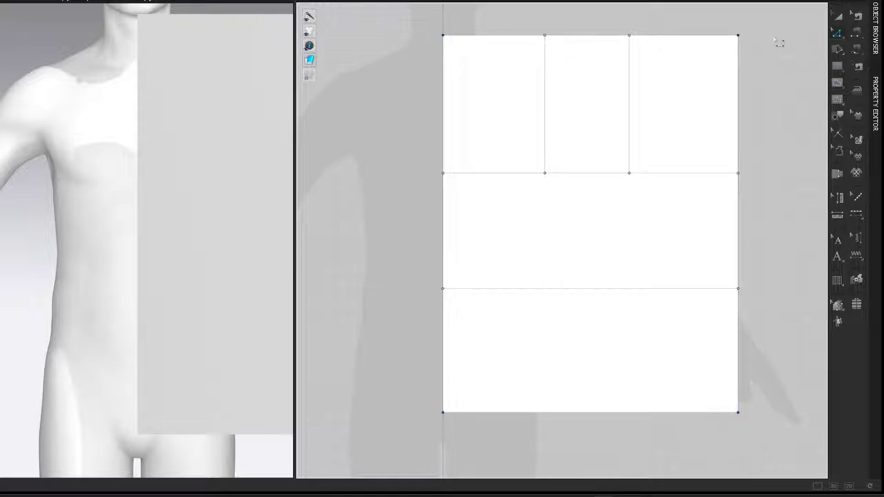
Step: Calculate 96.52/12 + 1 in the Calculator and split the top edge 9.04 cm from its right corner
key(alt+Tab)
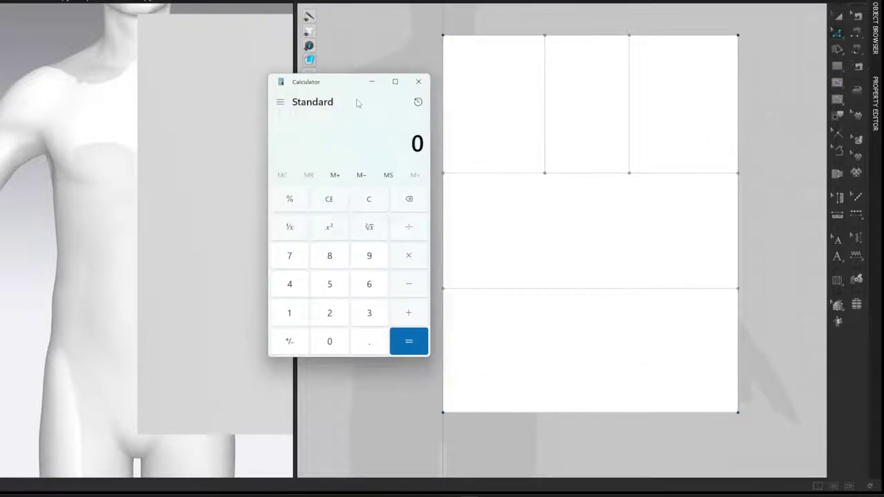
text(96.52/12)
key(Return)
text(+1)
key(Return)
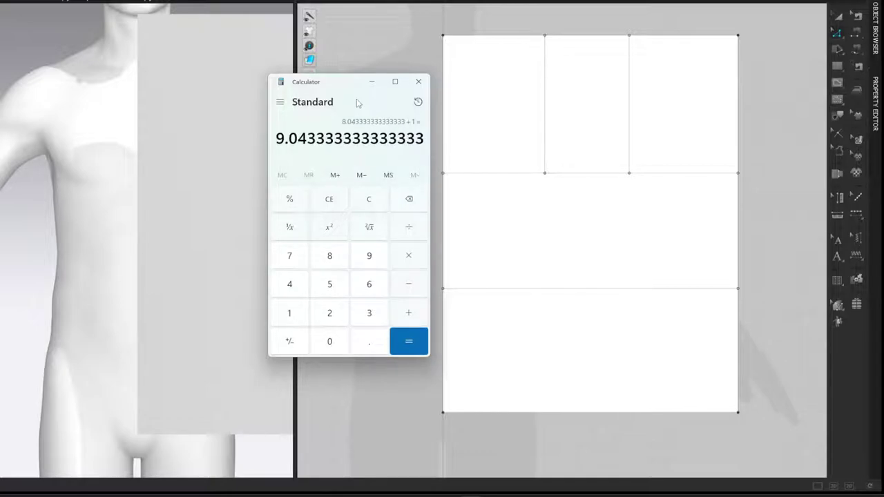
right_click(720, 35)
click(739, 104)
text(9.04)
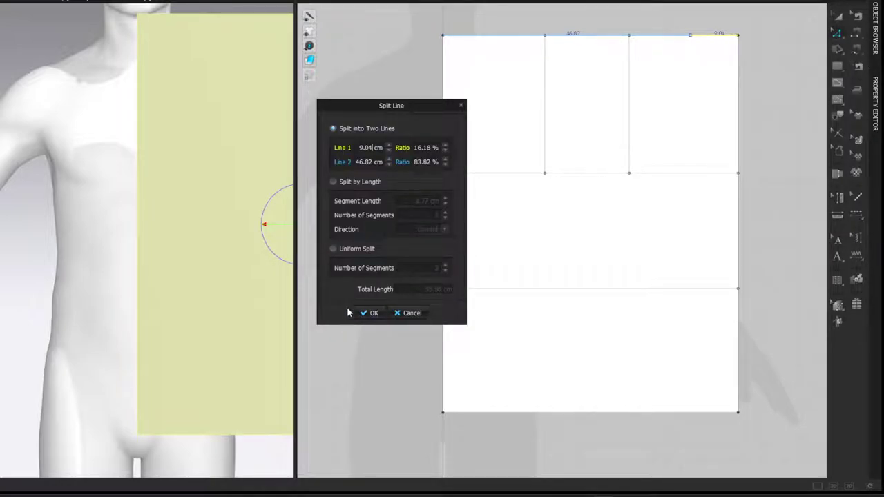
click(371, 312)
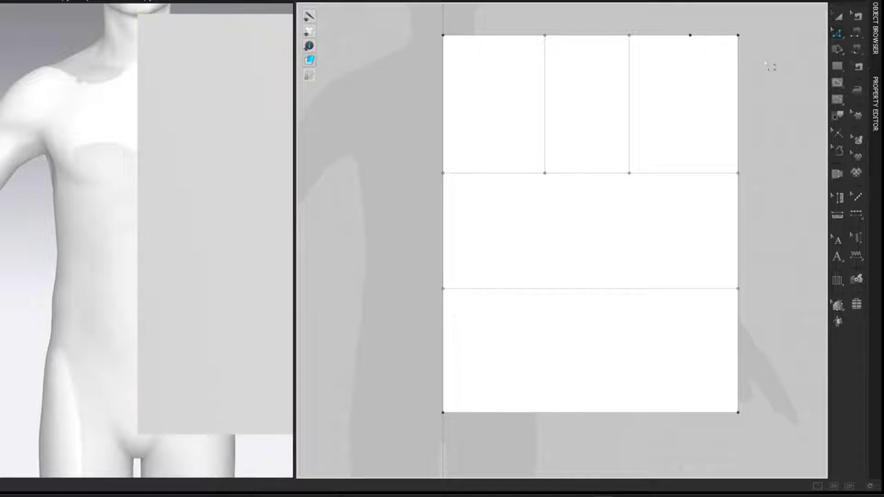
Step: Draw a vertical internal line upward from the top edge's new split point, 3.01 cm long, calculated as 9.04/3
middle_drag(770, 67, 767, 89)
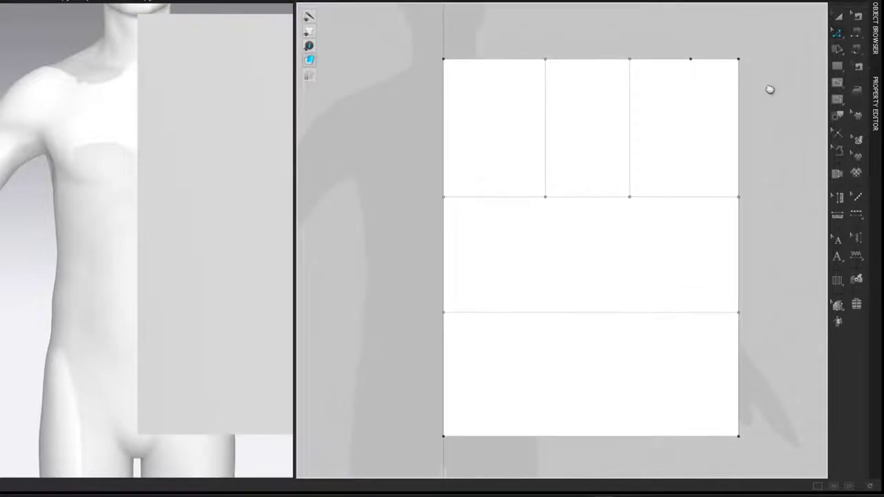
key(g)
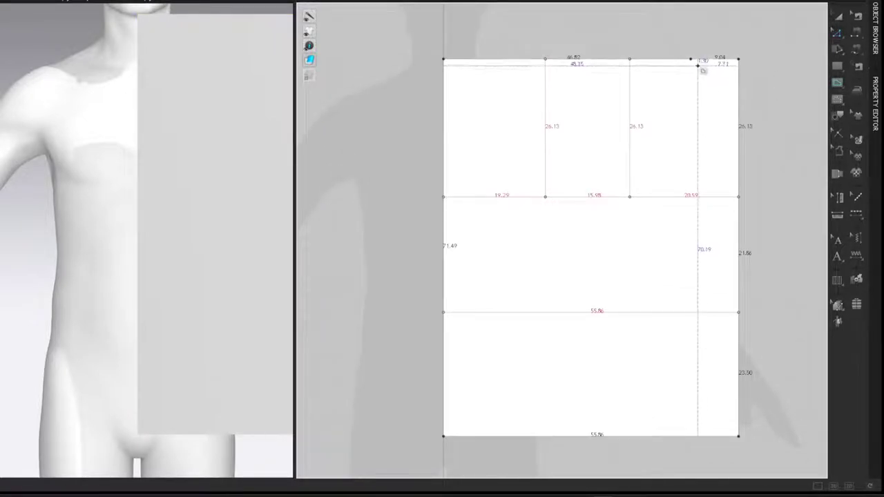
click(696, 51)
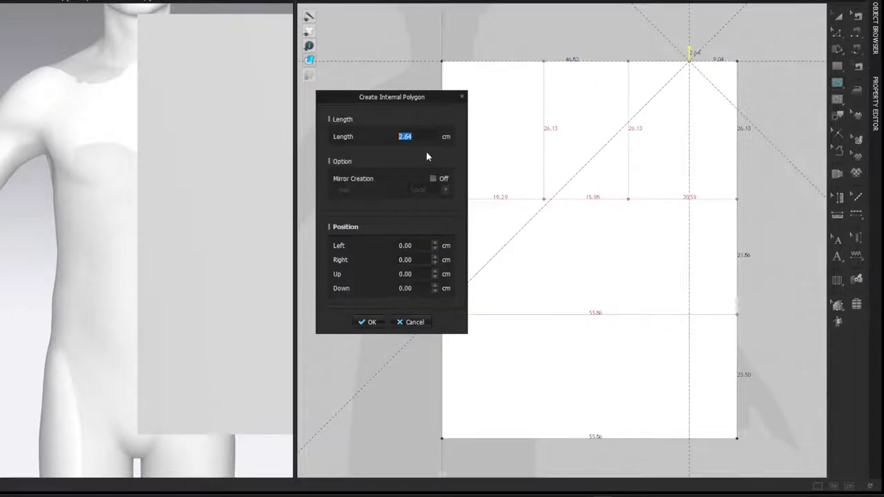
click(420, 141)
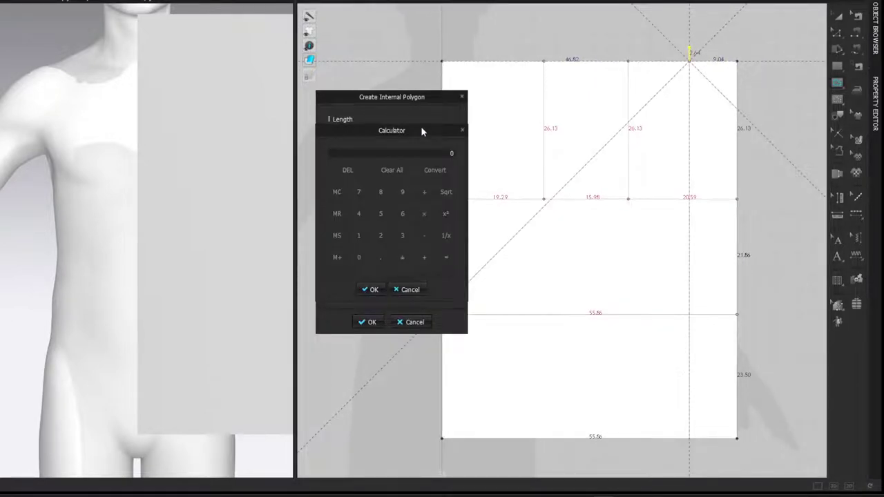
text(9.04/3)
key(Return)
click(372, 290)
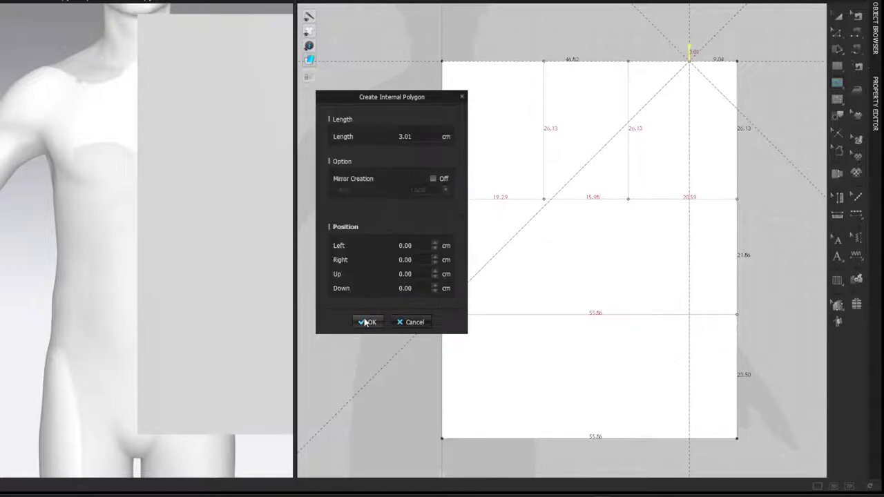
click(366, 322)
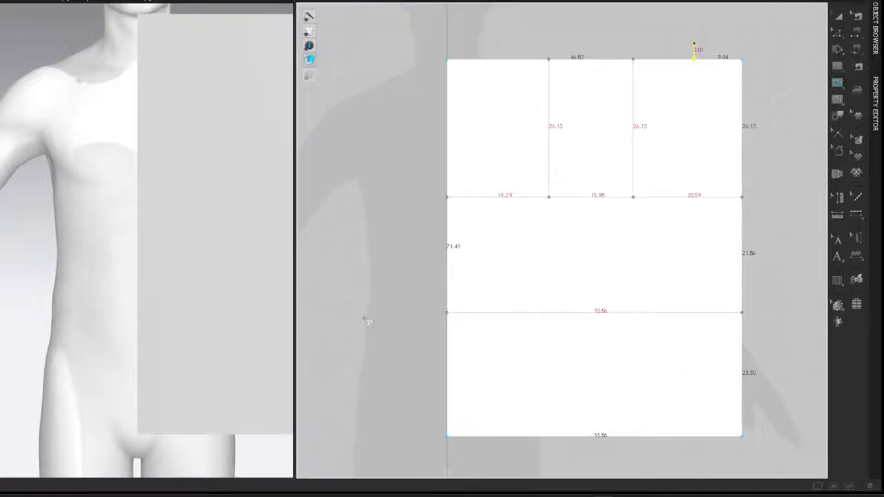
key(z)
key(shift+z)
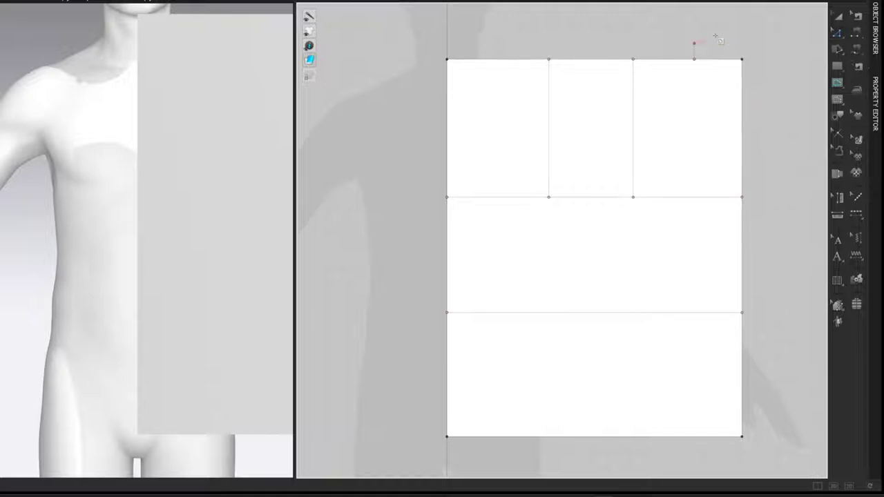
Step: Connect the short vertical line's upper end to the top right corner and bend the line downward into a back neckline curve
click(742, 60)
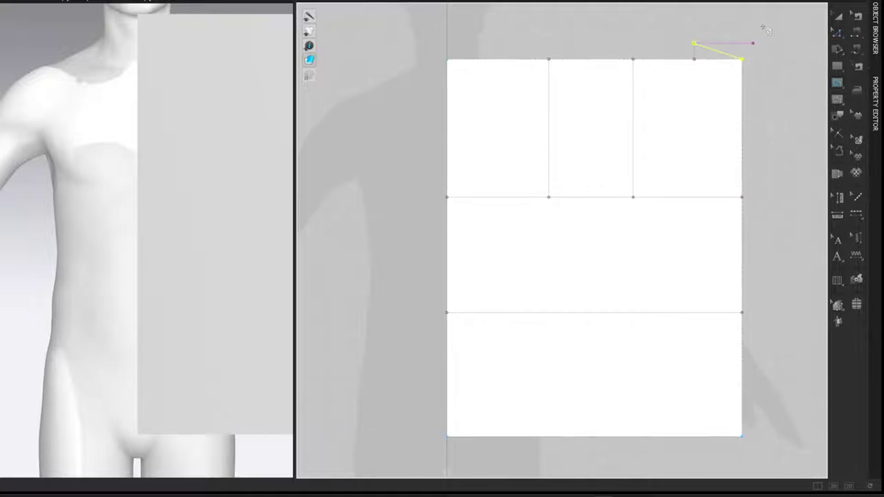
key(Return)
key(c)
drag(718, 52, 720, 61)
key(z)
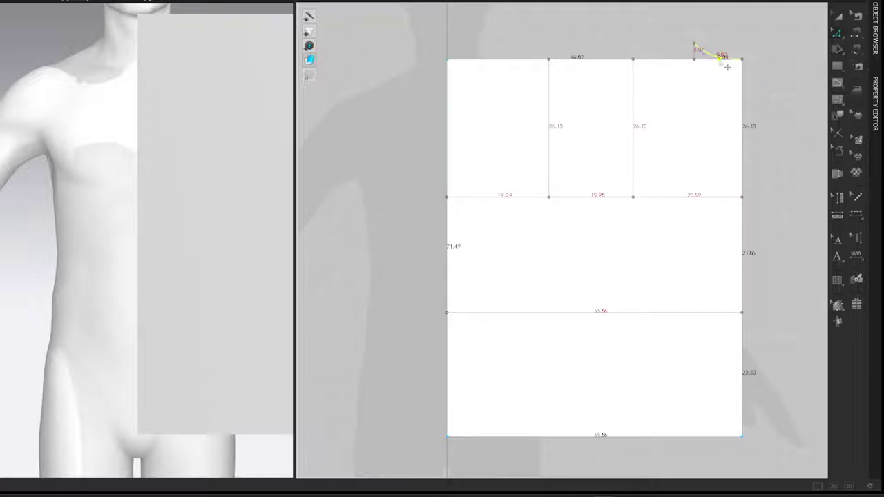
click(746, 35)
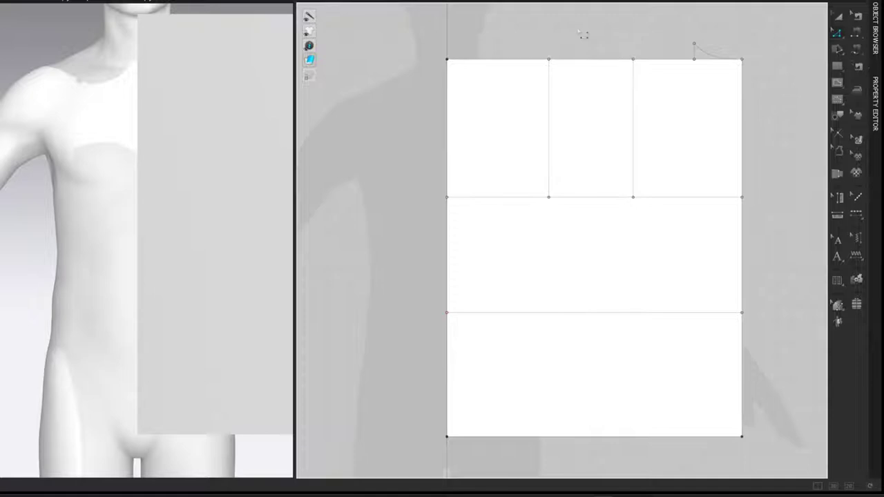
Step: Split the top edge 9.04 cm from its left corner
key(z)
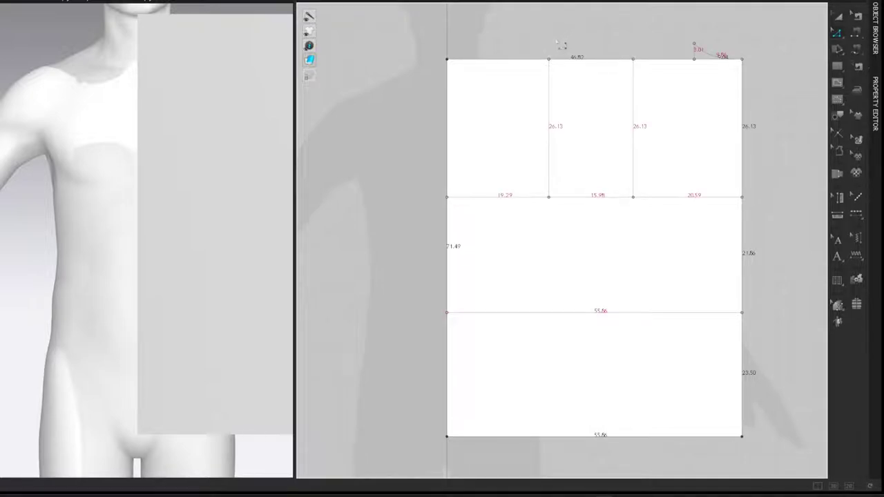
right_click(464, 59)
click(486, 130)
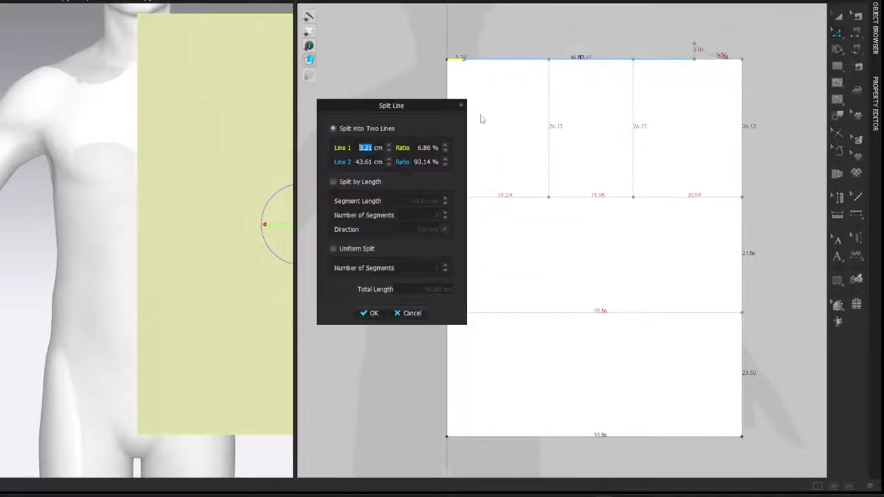
text(9.04)
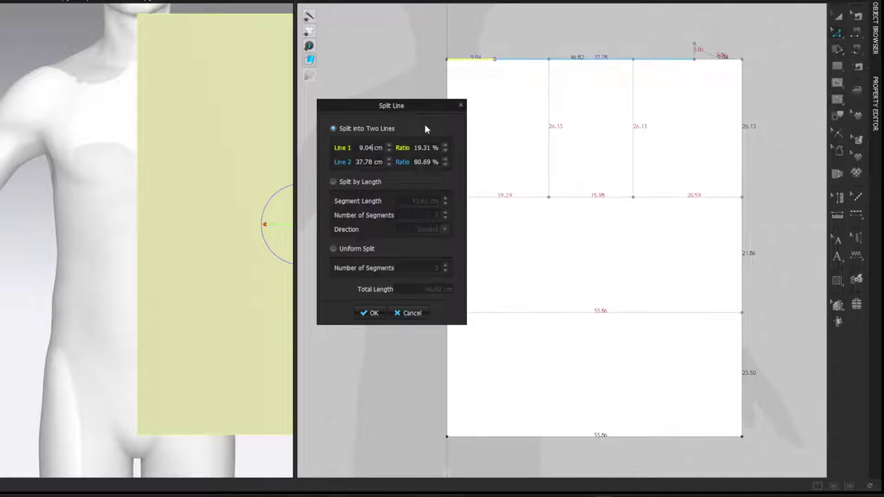
click(365, 313)
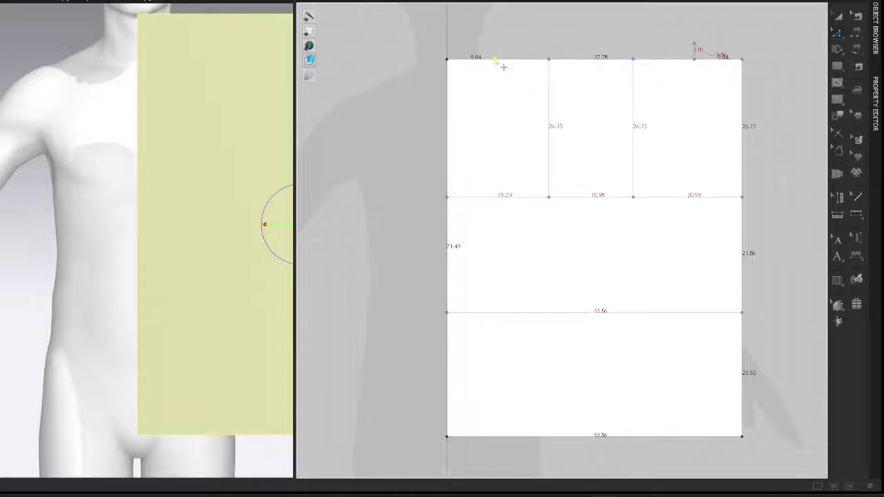
Step: Move the top edge's left split point 0.3 cm toward the left corner
drag(497, 67, 490, 61)
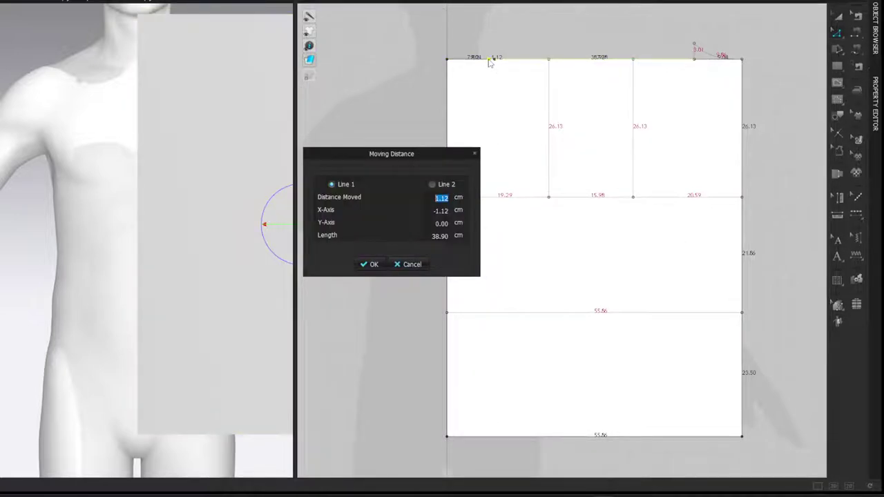
text(.3)
key(Return)
click(493, 52)
key(shift+l)
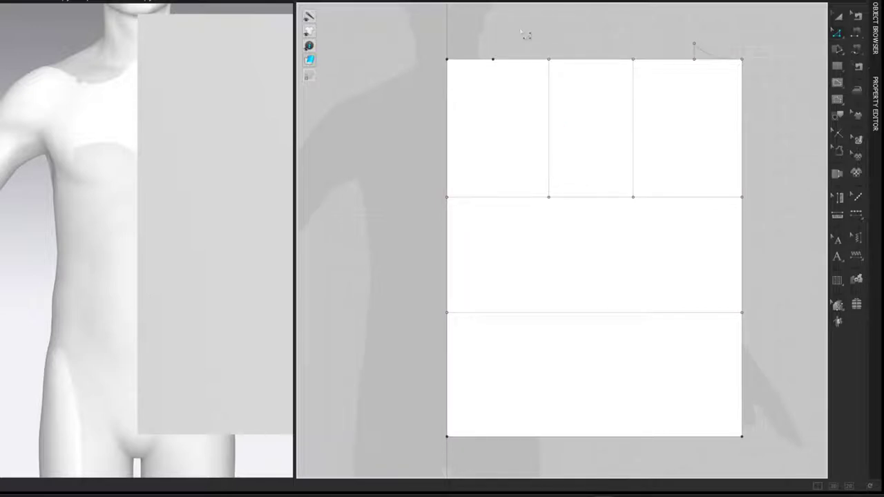
key(shift+l)
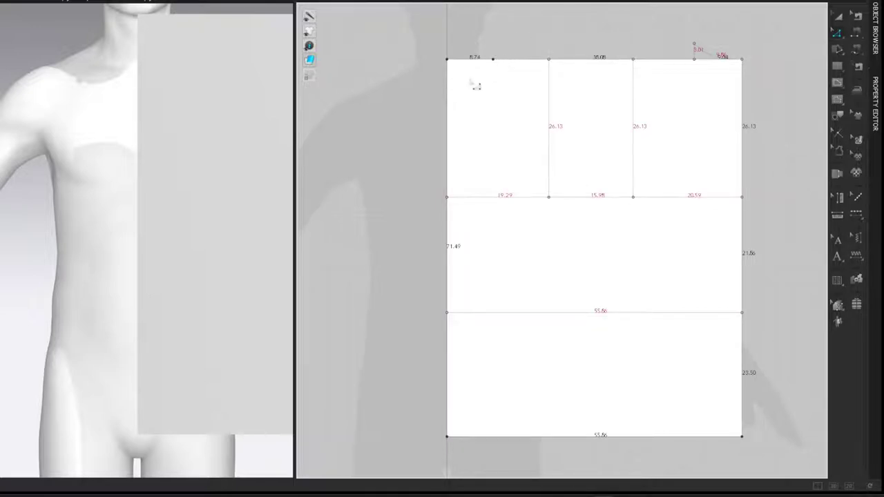
Step: Split the left edge 9.04 cm below the top corner
right_click(447, 81)
click(456, 149)
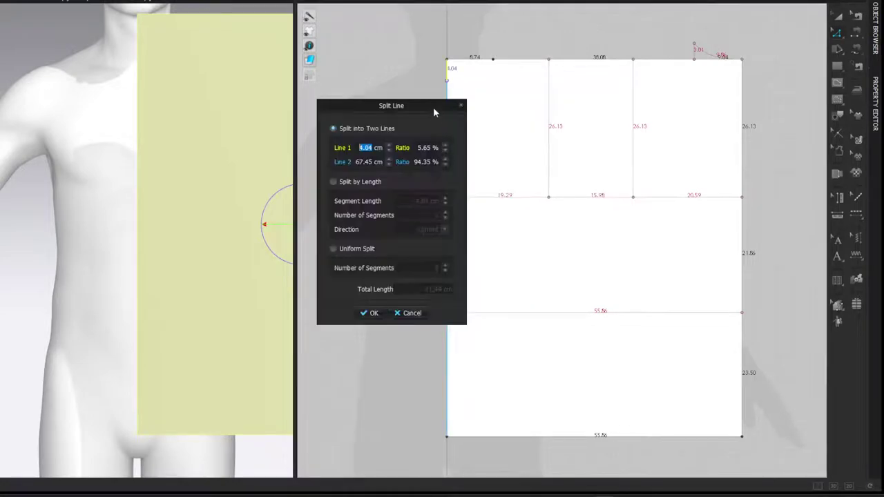
drag(433, 107, 373, 100)
text(9.04)
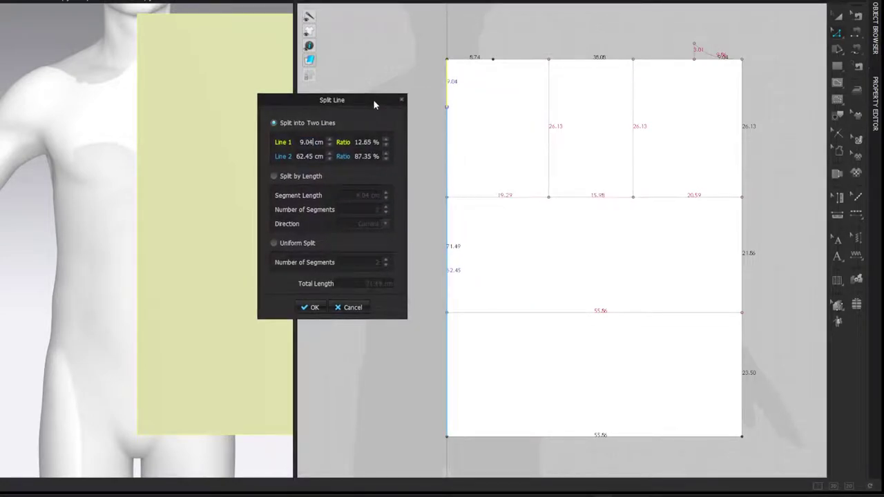
click(315, 307)
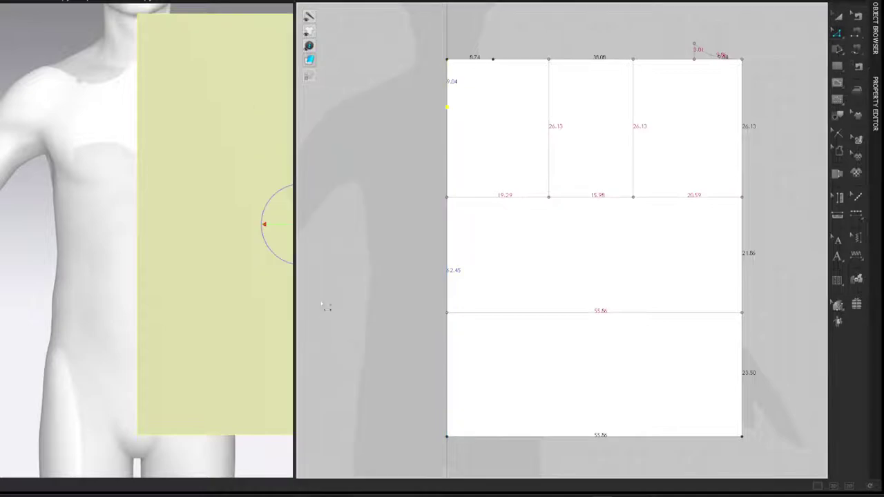
Step: Move the left edge's split point 0.6 cm down along the edge
drag(448, 110, 447, 116)
right_click(448, 116)
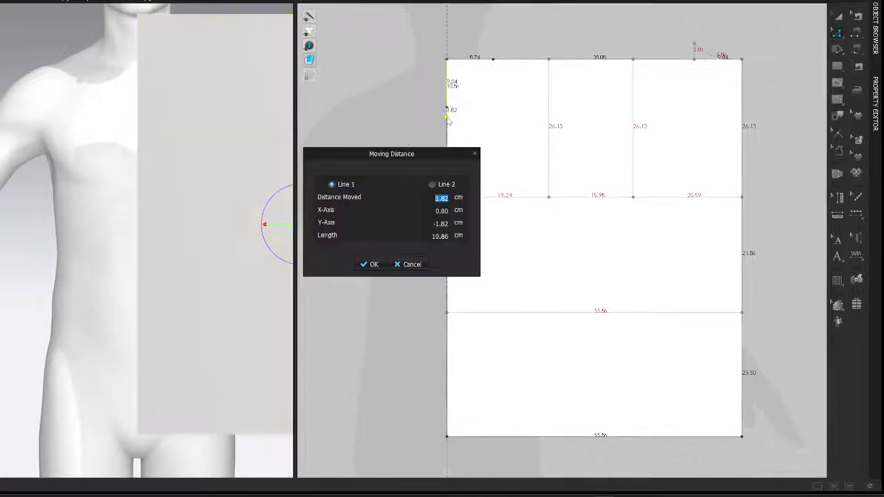
text(.6)
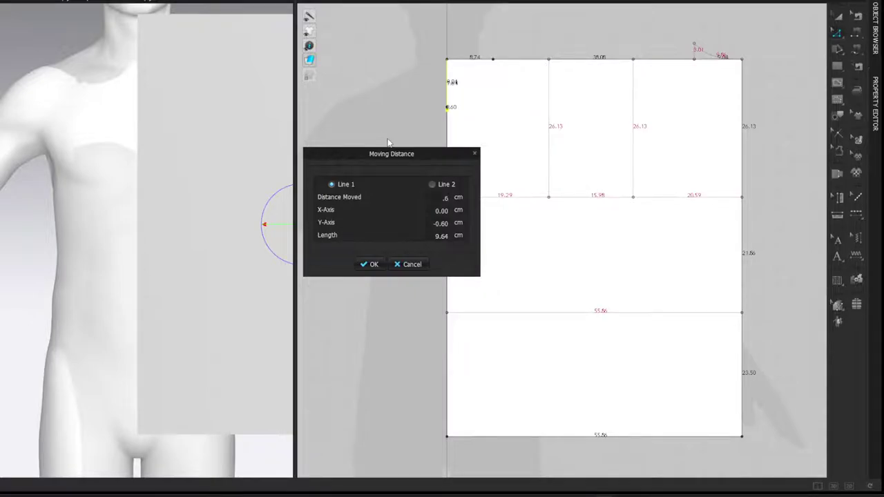
key(Return)
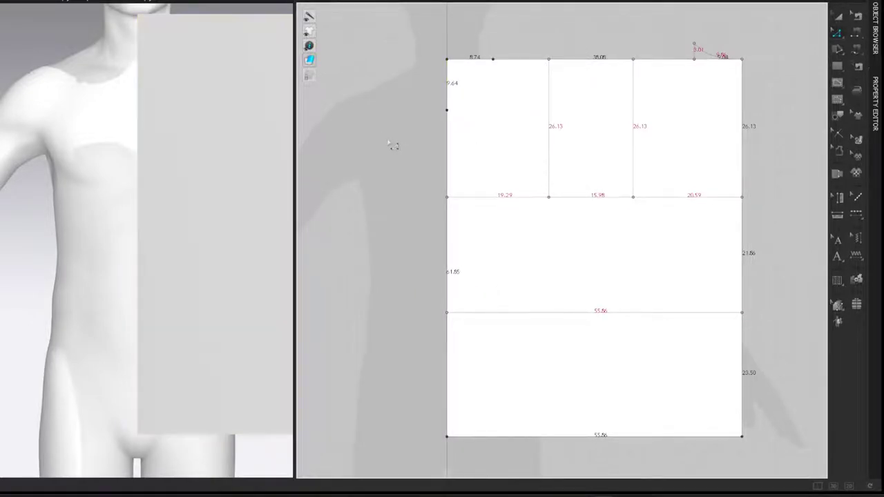
Step: Draw a diagonal internal line from the top edge's left split point to the left edge's split point
key(g)
click(493, 60)
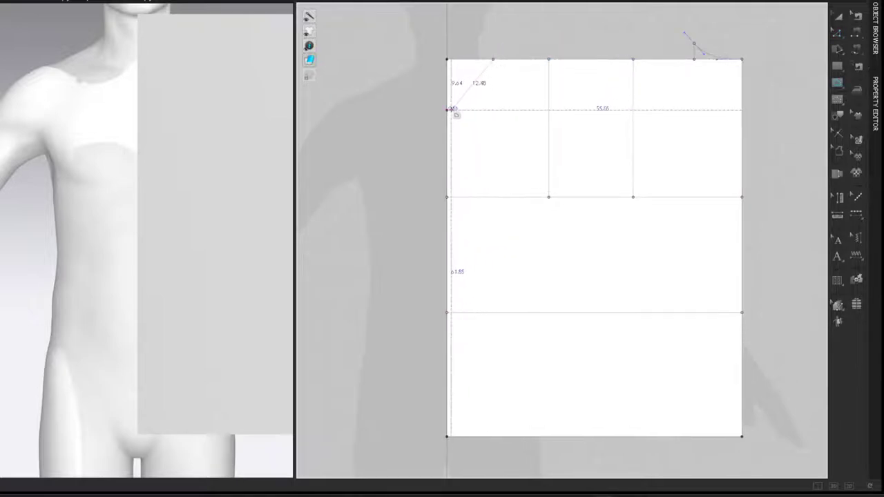
double_click(446, 110)
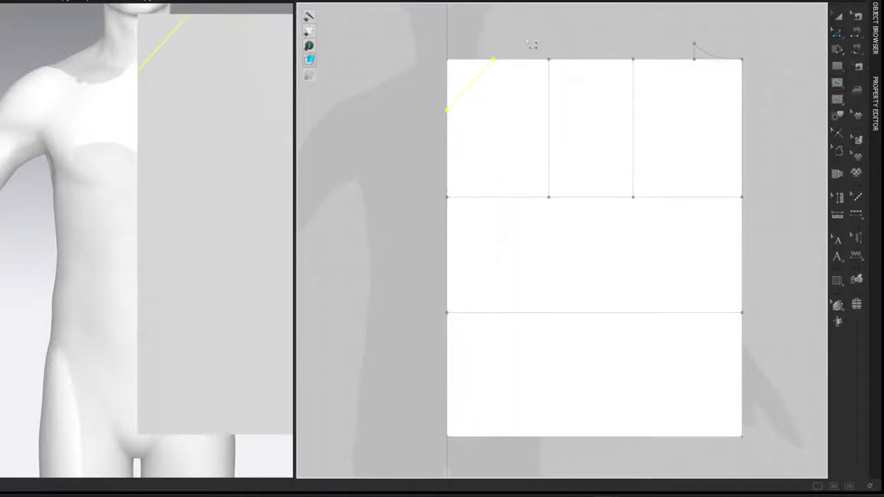
Step: Split the front neckline's diagonal line uniformly into two segments
right_click(484, 76)
click(499, 143)
click(337, 250)
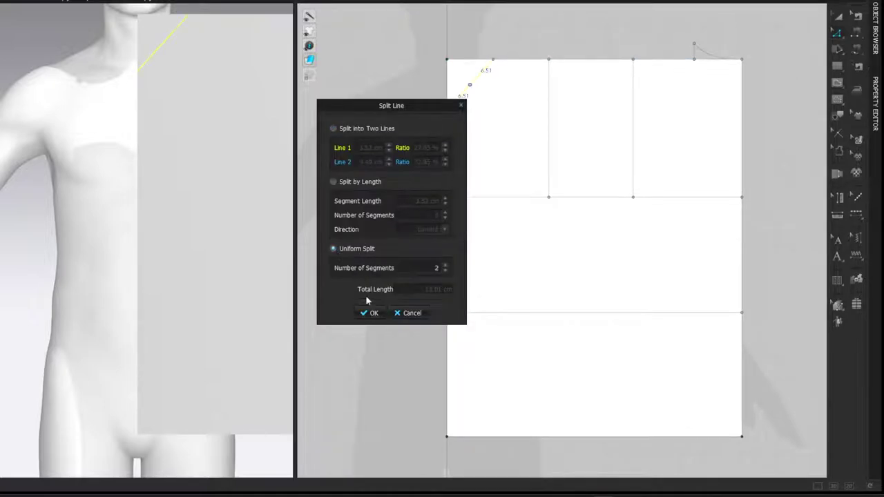
click(370, 313)
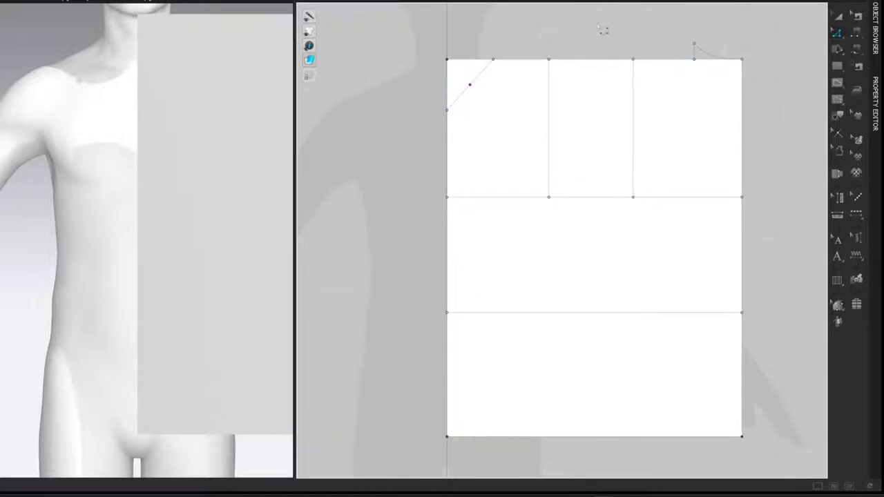
Step: Add a 2 cm perpendicular internal line at the diagonal's midpoint, reversed so it points into the pattern
right_click(470, 85)
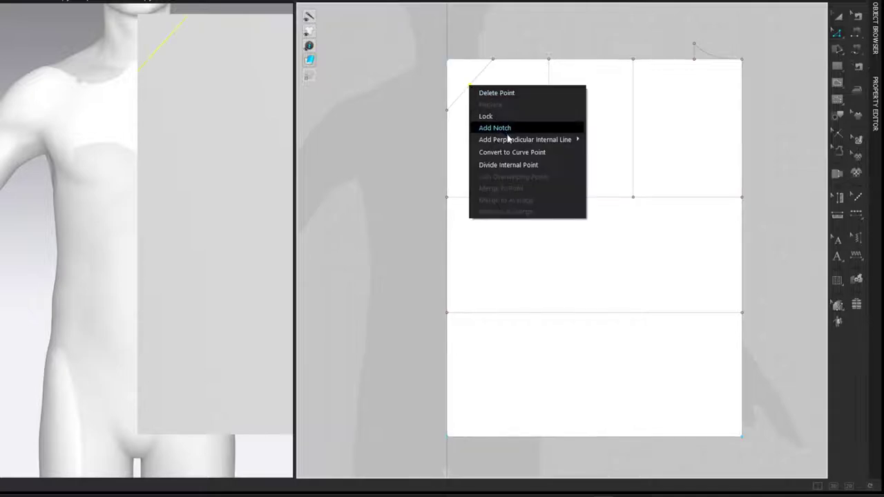
mouse_move(531, 142)
click(599, 163)
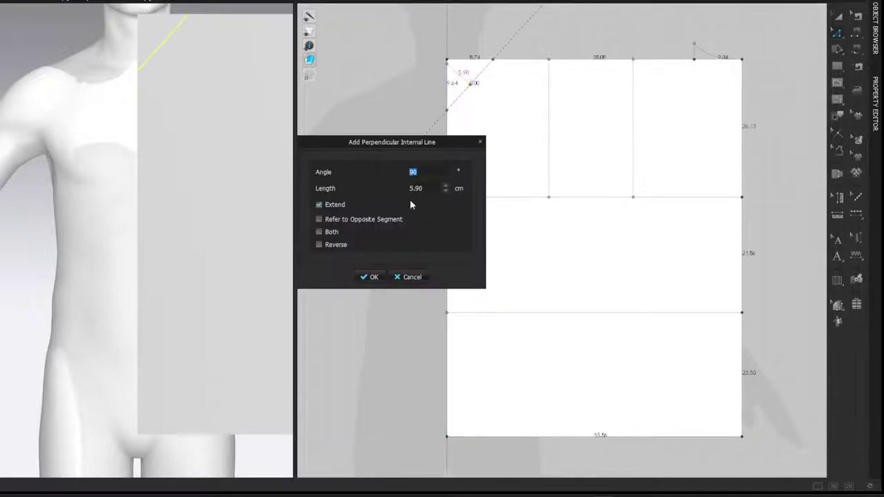
click(320, 245)
double_click(417, 187)
text(2)
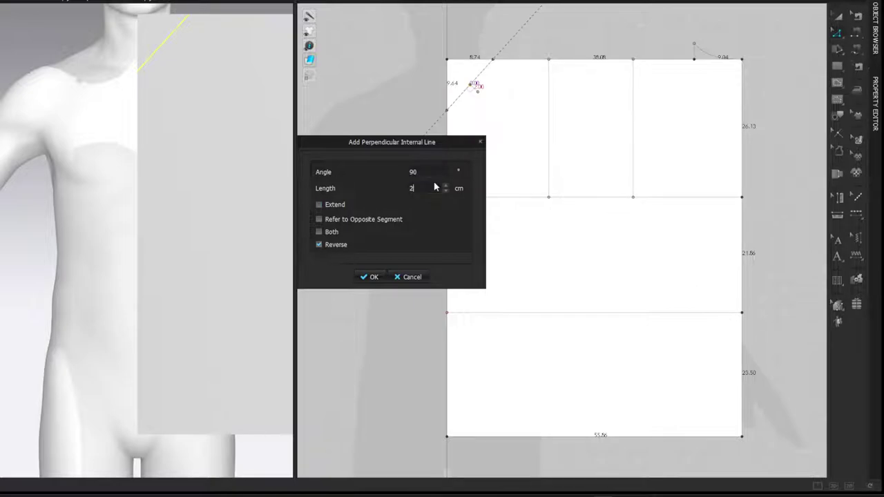
click(373, 277)
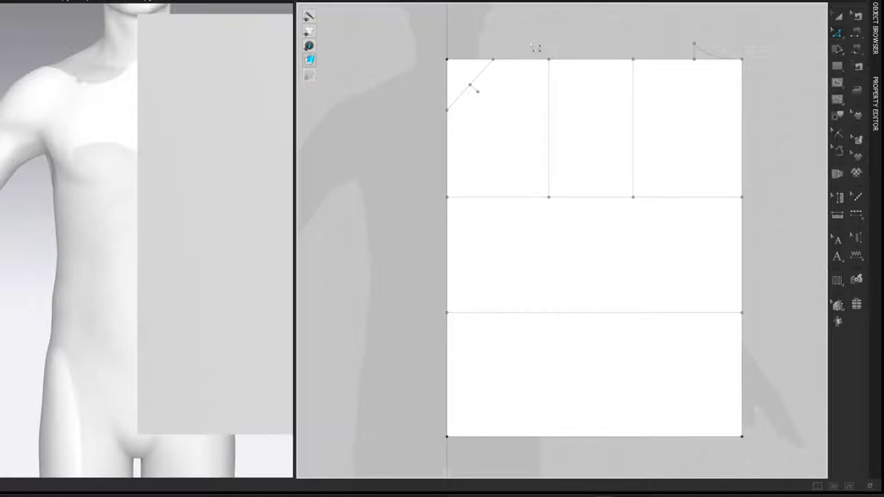
Step: Draw the curved front neckline between the diagonal's two ends, bowing it through the end of the 2 cm perpendicular line
click(493, 60)
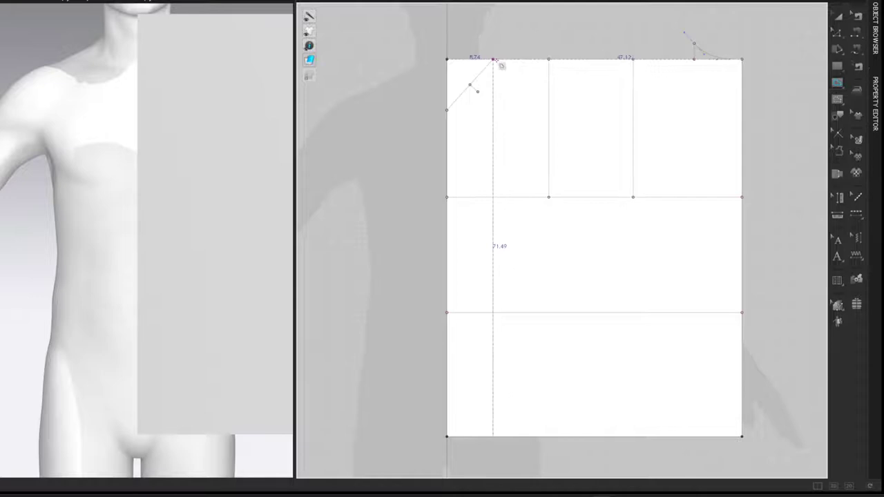
click(448, 108)
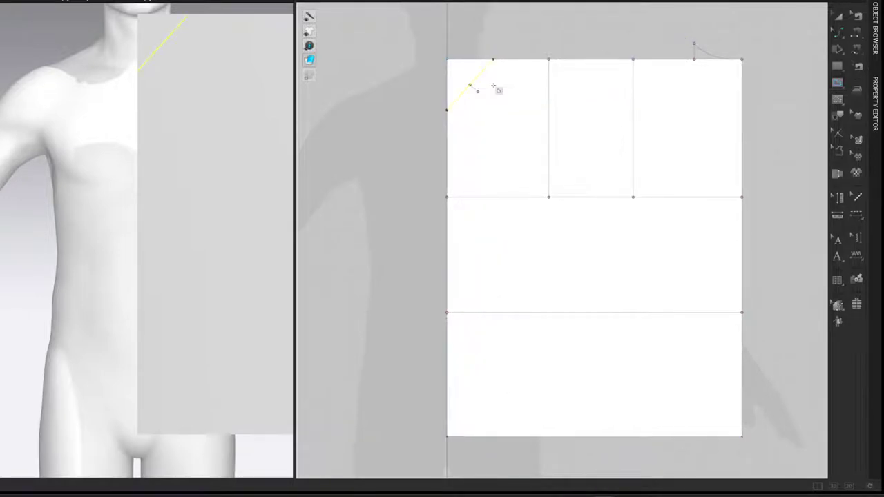
drag(474, 85, 473, 109)
key(z)
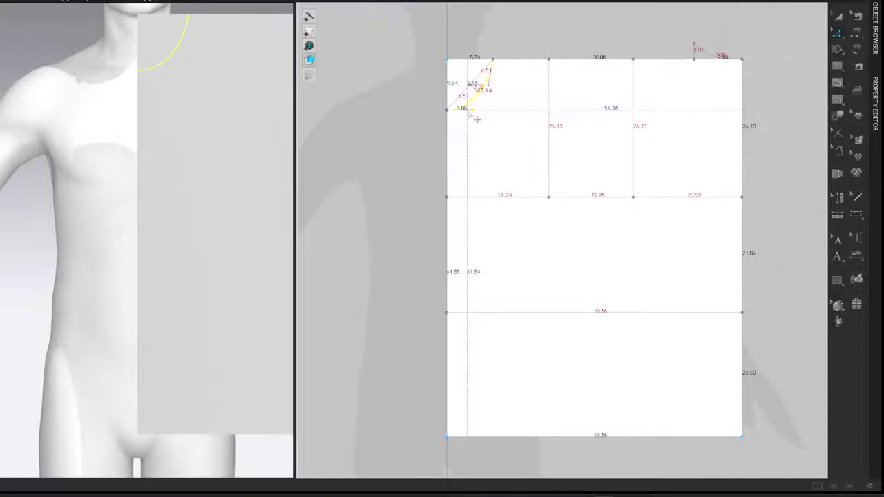
click(552, 43)
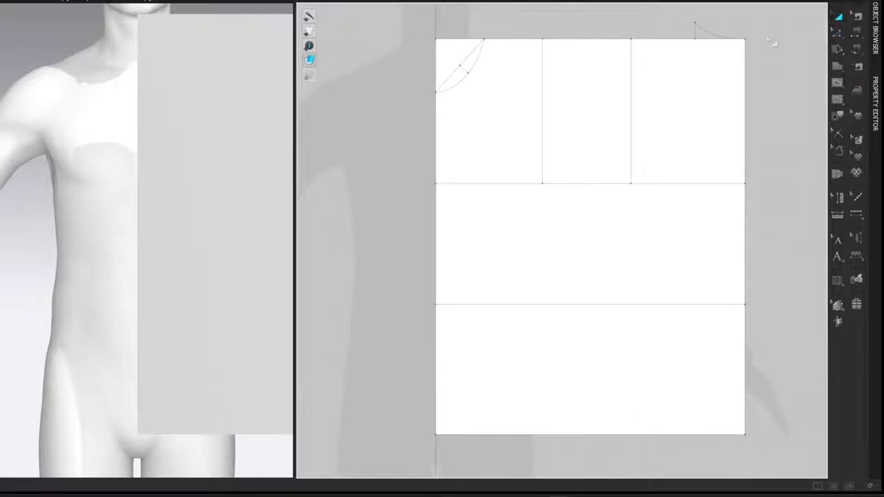
Step: Split the back's upper vertical internal line 1.6 cm below the top edge
click(634, 54)
right_click(631, 50)
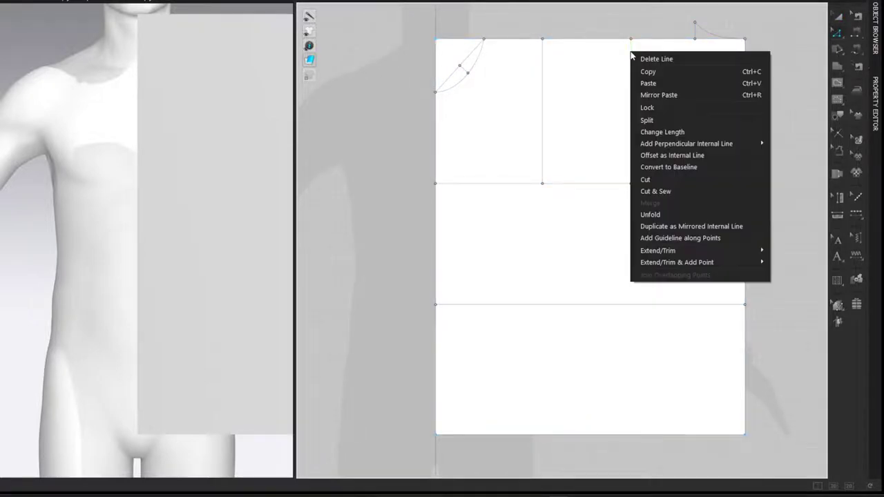
click(647, 120)
text(1.6)
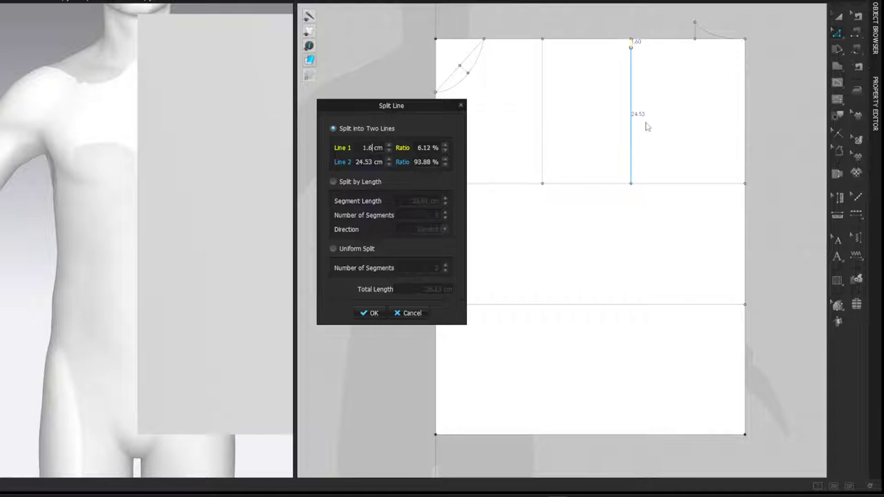
click(374, 313)
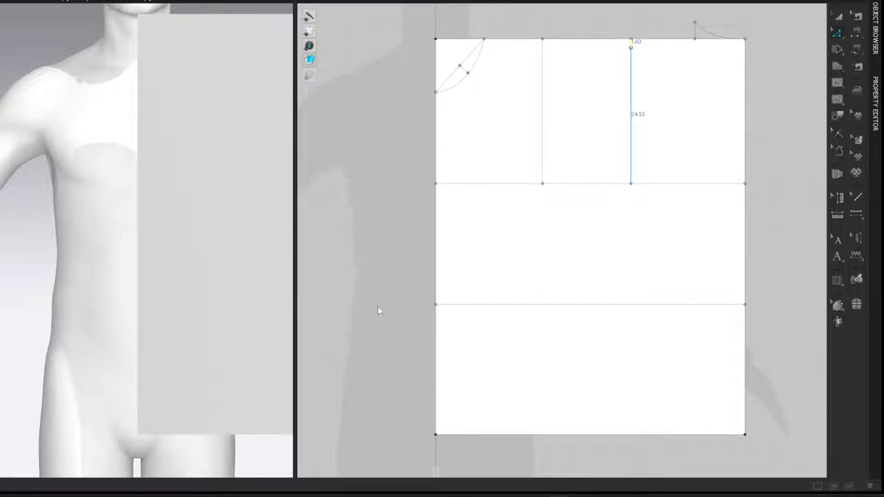
click(784, 81)
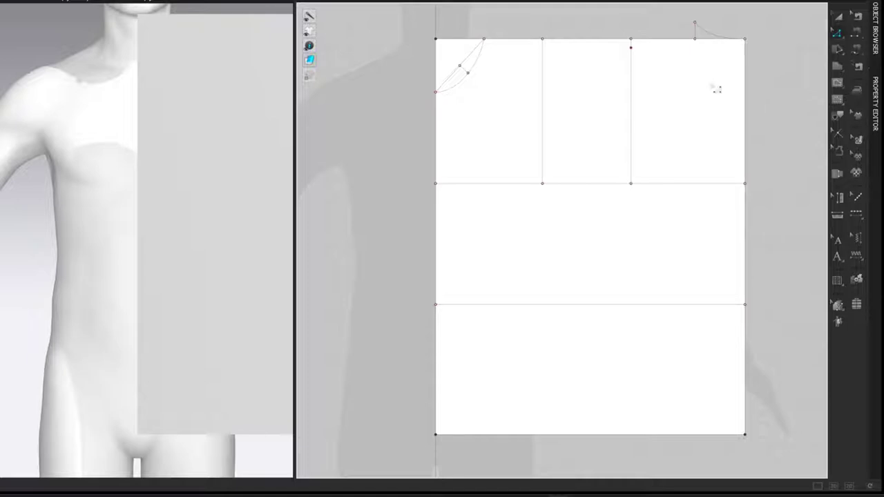
Step: Split the rest of the back vertical line, below the 1.6 cm point, uniformly into two segments
right_click(631, 82)
click(642, 149)
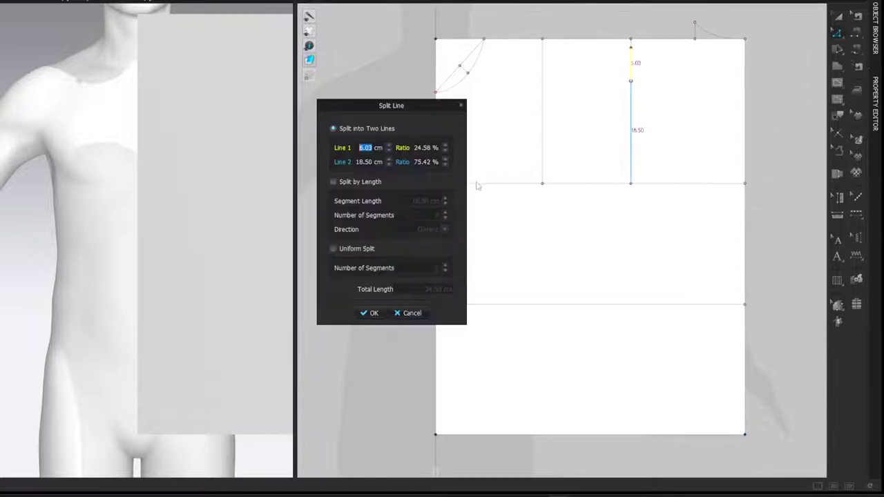
click(332, 249)
click(366, 314)
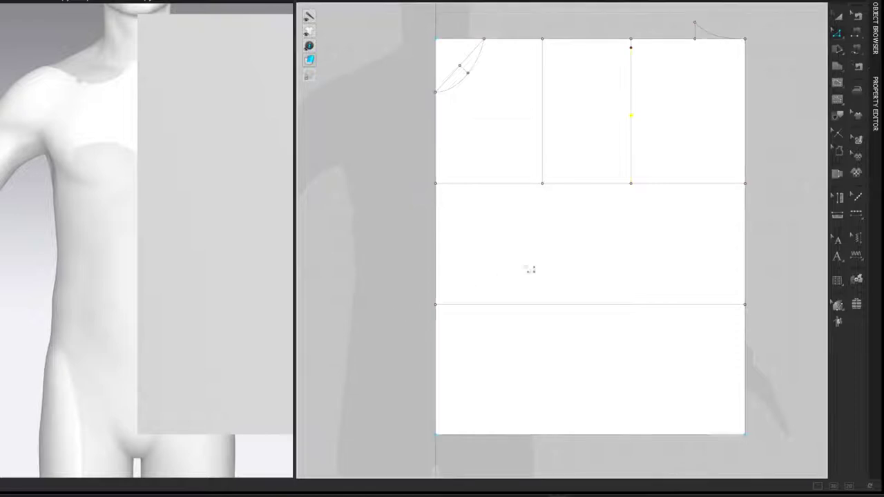
Step: Split the right edge's upper segment uniformly into four parts and delete the upper two split points
right_click(750, 161)
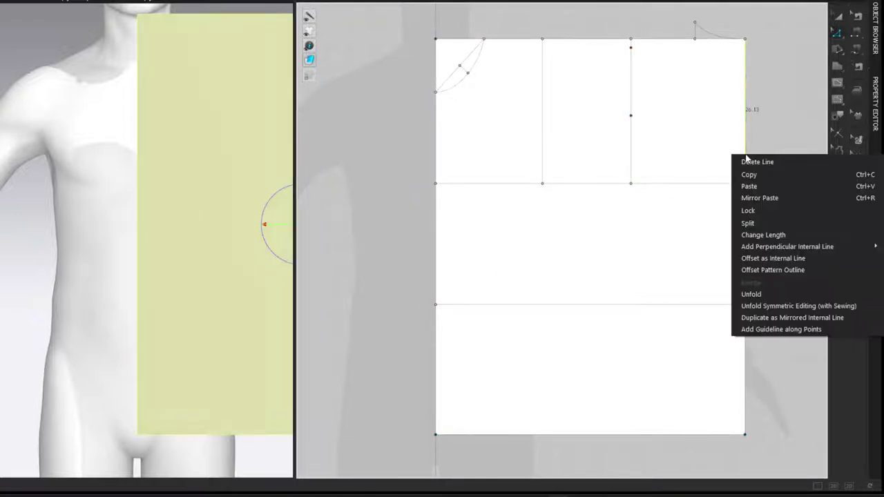
click(748, 223)
click(335, 249)
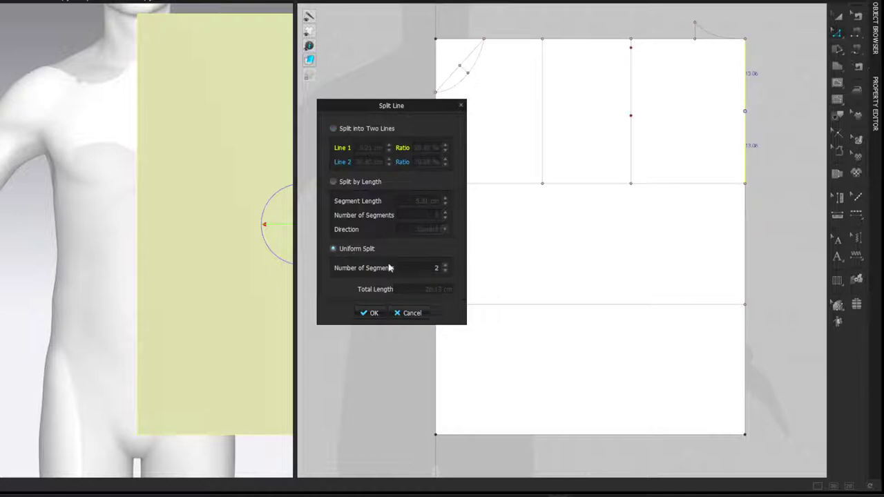
click(446, 266)
click(445, 266)
click(369, 313)
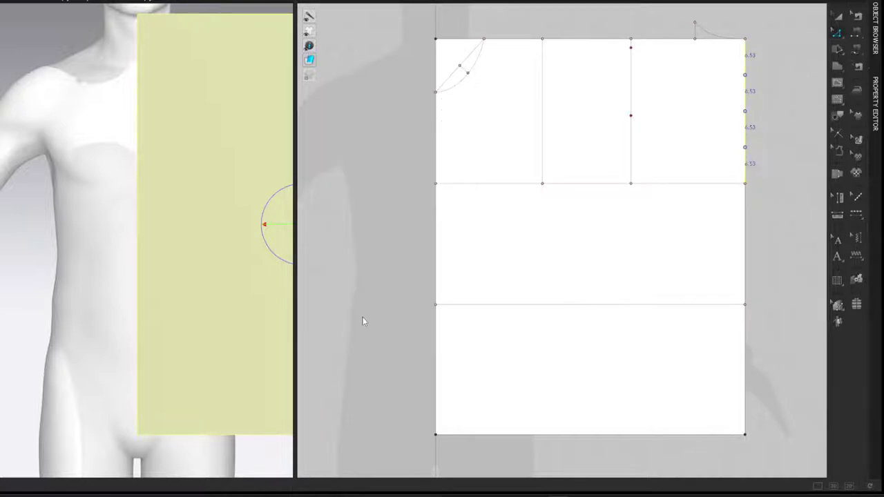
drag(799, 59, 698, 134)
key(Delete)
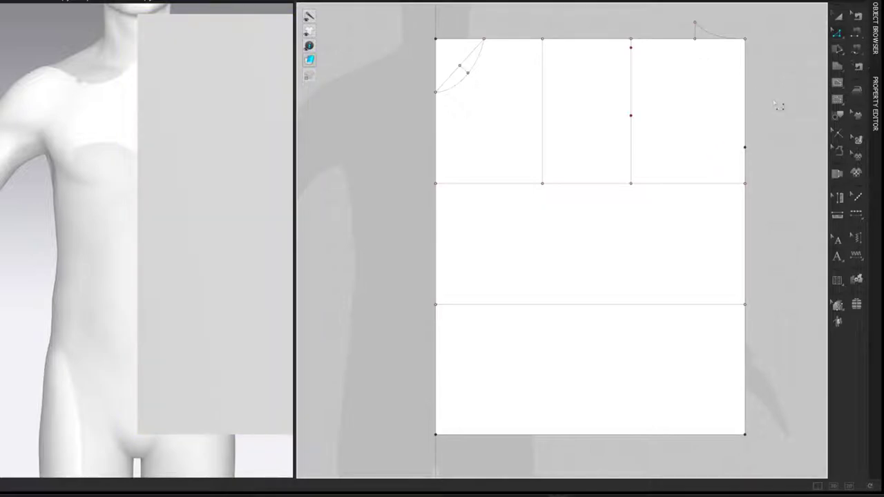
Step: Draw a horizontal internal line from the right edge's remaining split point to the back vertical line, and move its left end 0.6 cm further left
key(g)
click(745, 146)
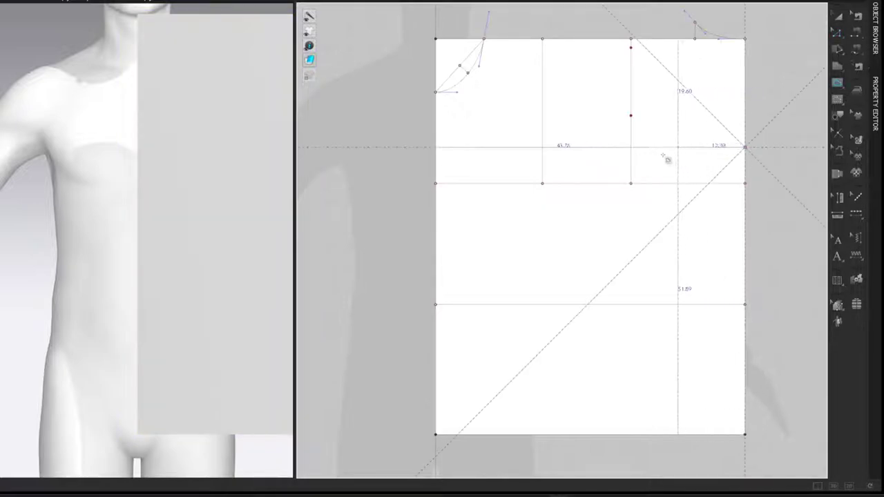
double_click(632, 151)
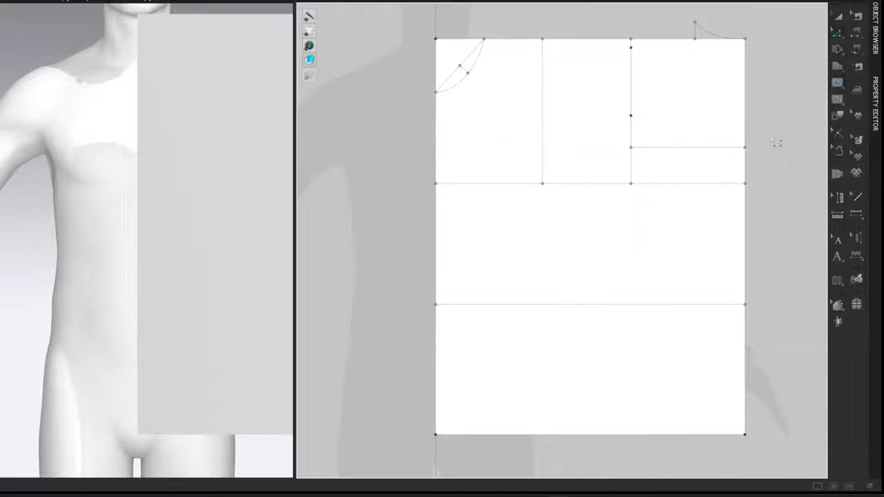
click(632, 151)
right_click(624, 148)
text(.6)
click(369, 299)
Step: Split the bottom edge uniformly into two segments
click(615, 442)
right_click(616, 444)
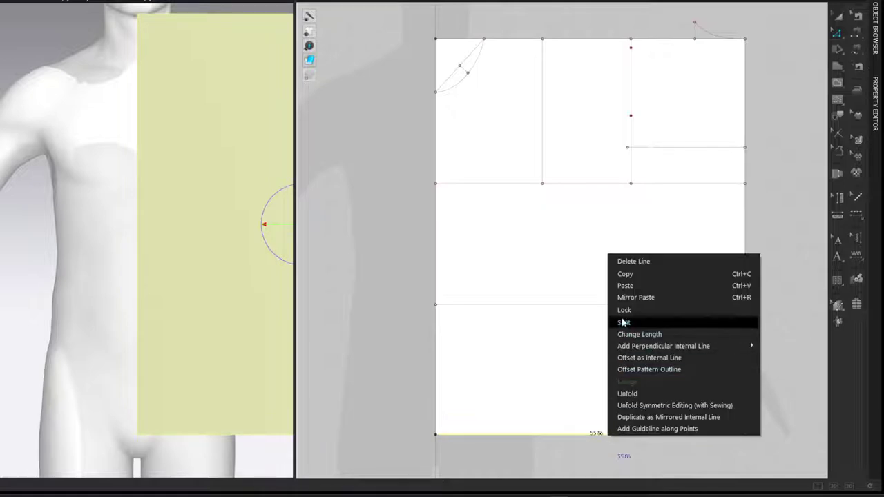
click(616, 320)
click(340, 249)
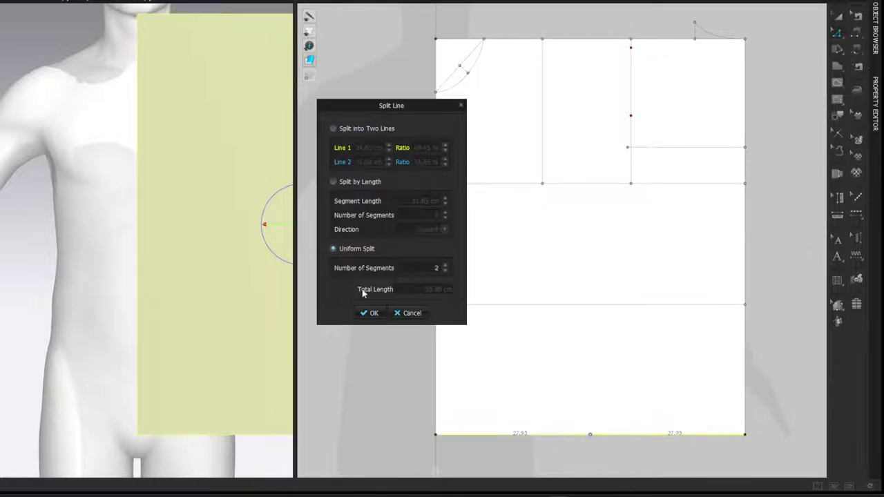
click(370, 312)
click(775, 319)
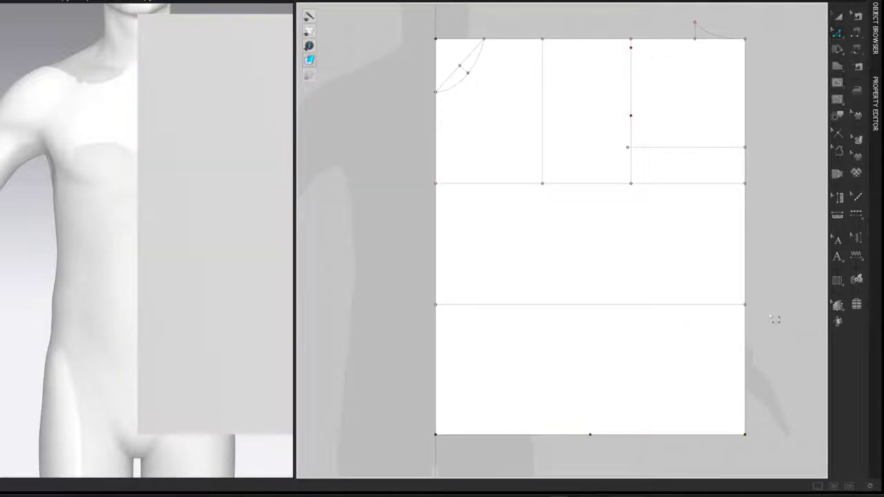
Step: Move the bottom edge's midpoint 1.3 cm to the left along the edge
click(595, 444)
right_click(584, 437)
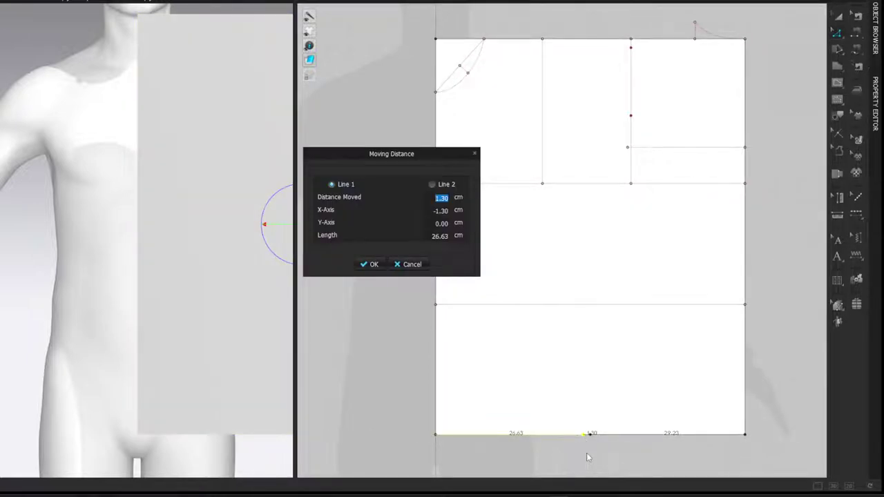
key(Return)
click(823, 336)
Step: Draw a vertical internal line from the bottom edge's split point up to the chest line and add a point at their intersection
click(587, 436)
click(586, 183)
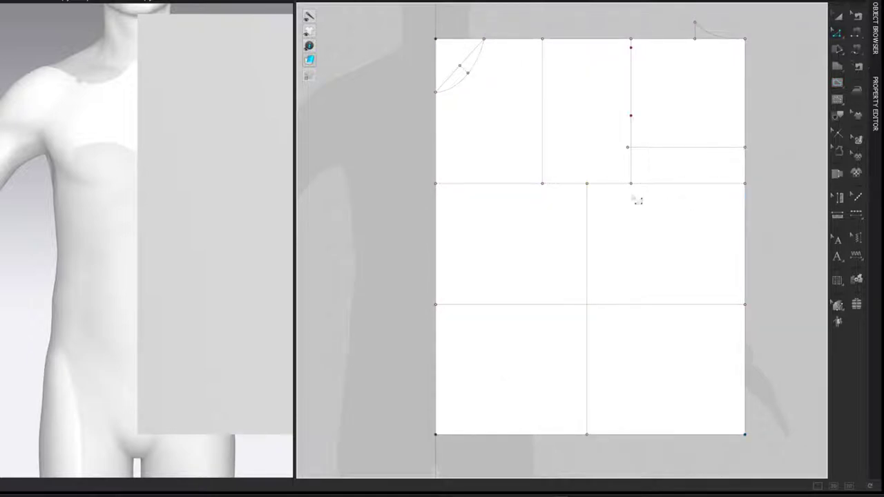
right_click(615, 183)
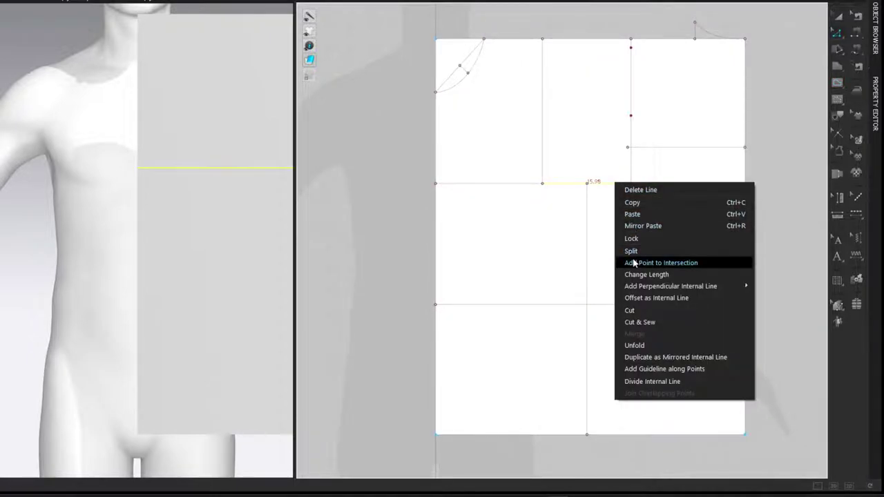
click(656, 263)
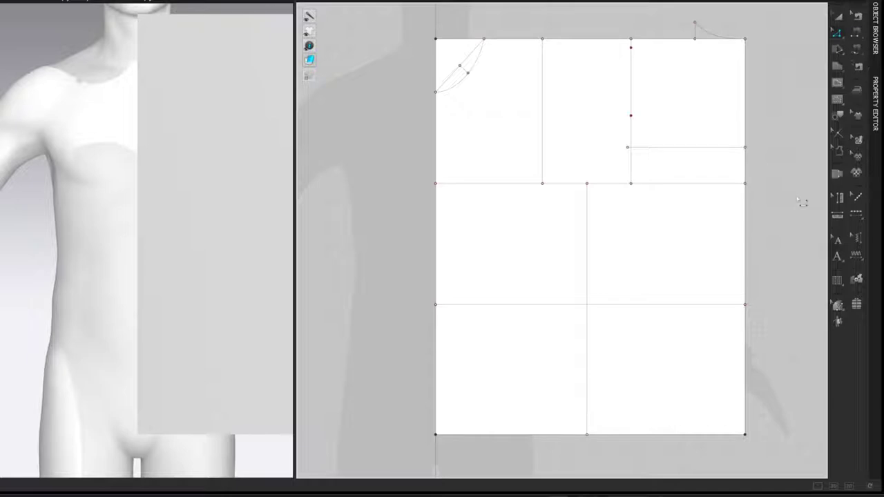
middle_drag(776, 134, 769, 138)
click(612, 190)
click(619, 193)
click(782, 185)
Step: Draw a 45-degree internal line up and left from the back vertical line's foot, with its length calculated as 7.94/2 (3.97 cm)
key(g)
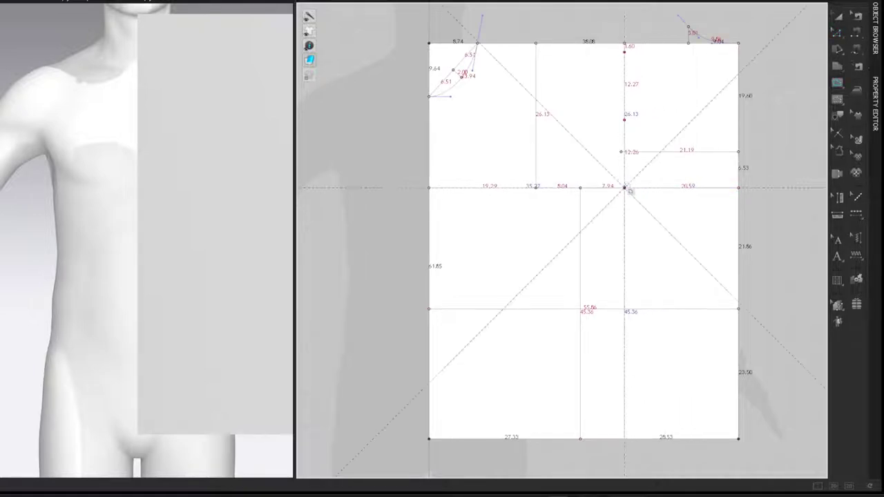
click(623, 186)
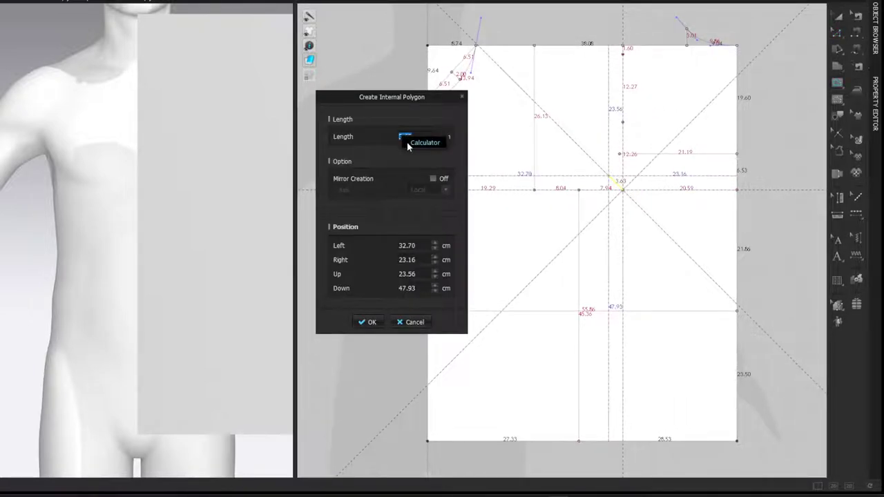
click(407, 142)
text(794)
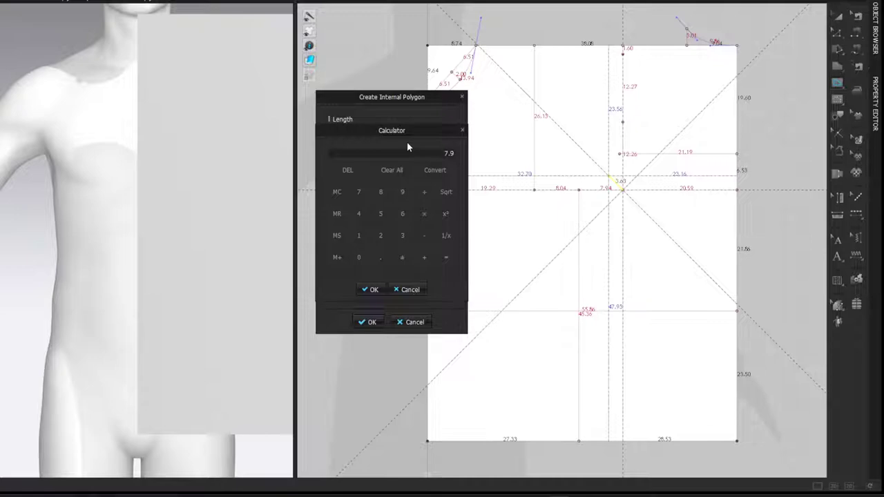
text(/2)
key(Return)
click(365, 289)
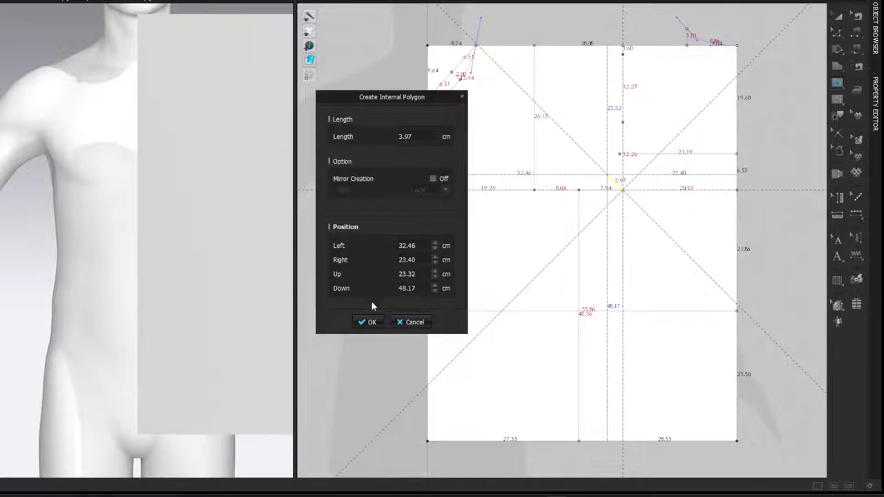
click(366, 320)
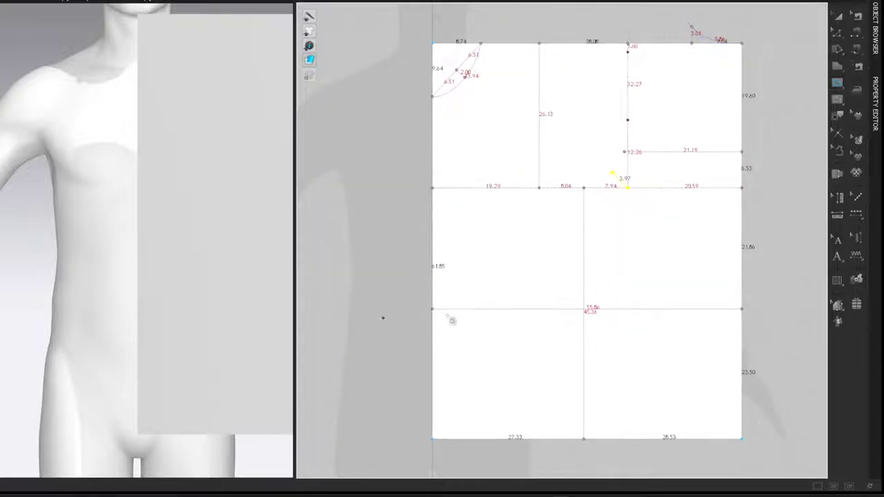
right_drag(792, 192, 776, 190)
click(776, 192)
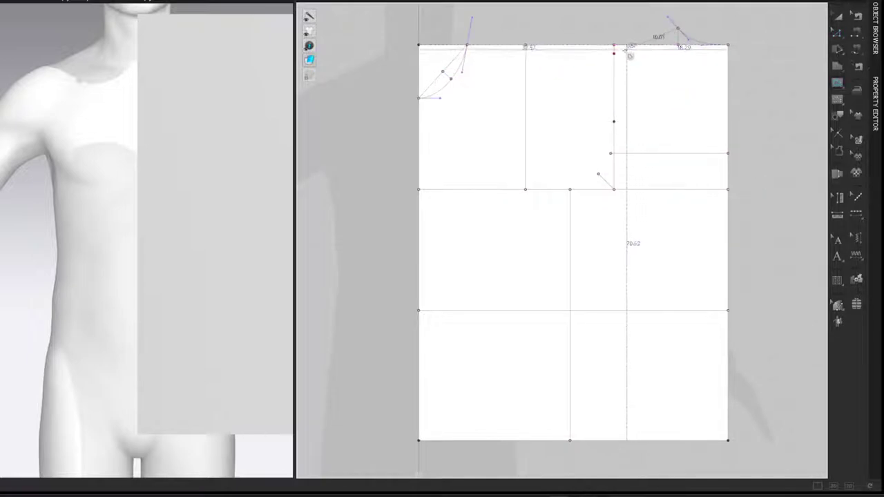
Step: Draw the back shoulder line to the back vertical line's upper point and extend its end 1.3 cm along its own direction
double_click(614, 53)
key(z)
click(759, 85)
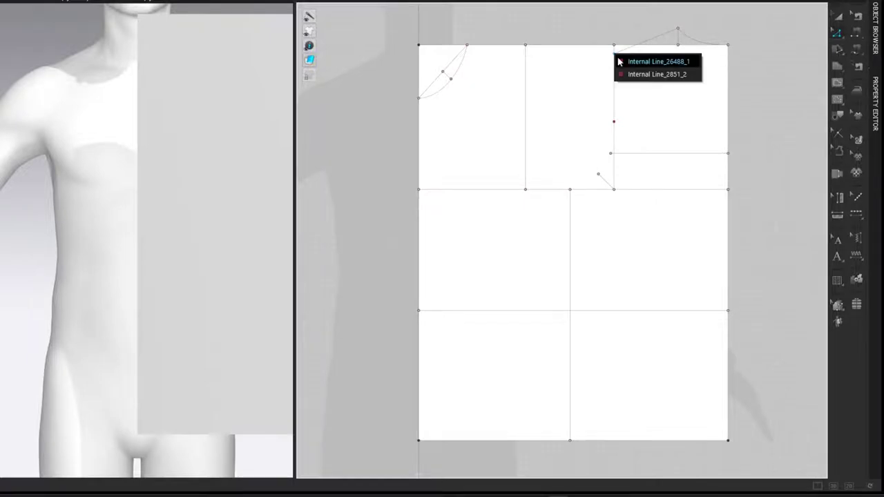
drag(600, 76, 591, 75)
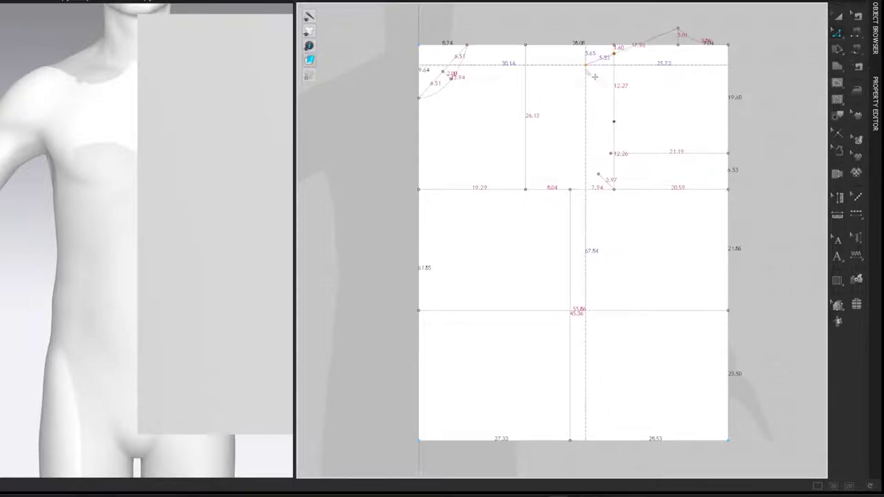
right_click(591, 76)
text(1.3)
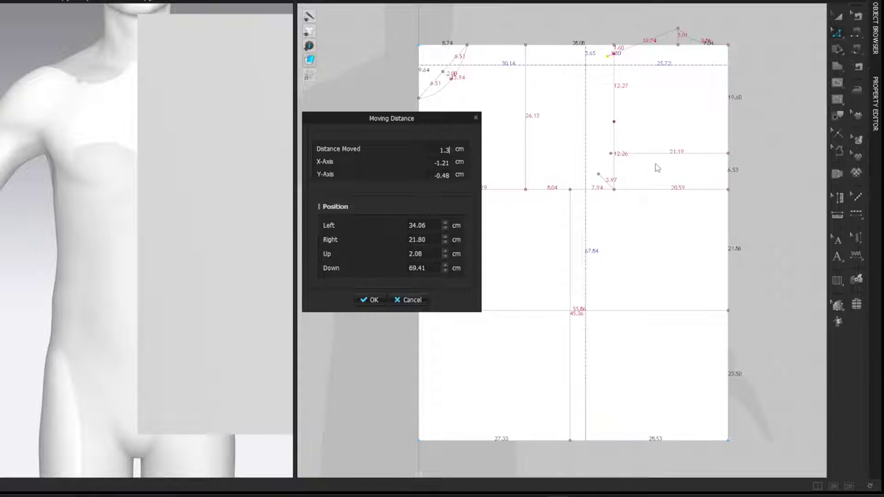
key(Return)
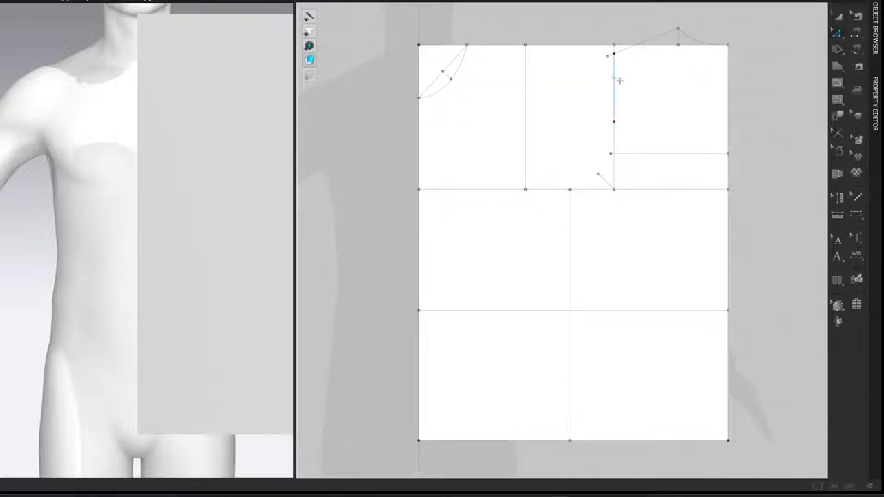
Step: Add a 5 cm internal line perpendicular to the back shoulder line at its tip and convert it to a baseline
right_click(608, 56)
mouse_move(649, 112)
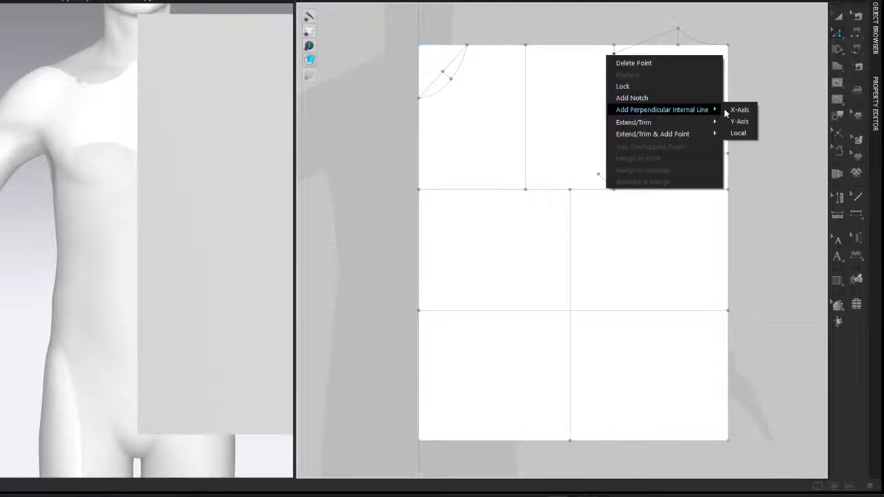
click(739, 129)
key(Tab)
text(5)
click(319, 245)
click(368, 277)
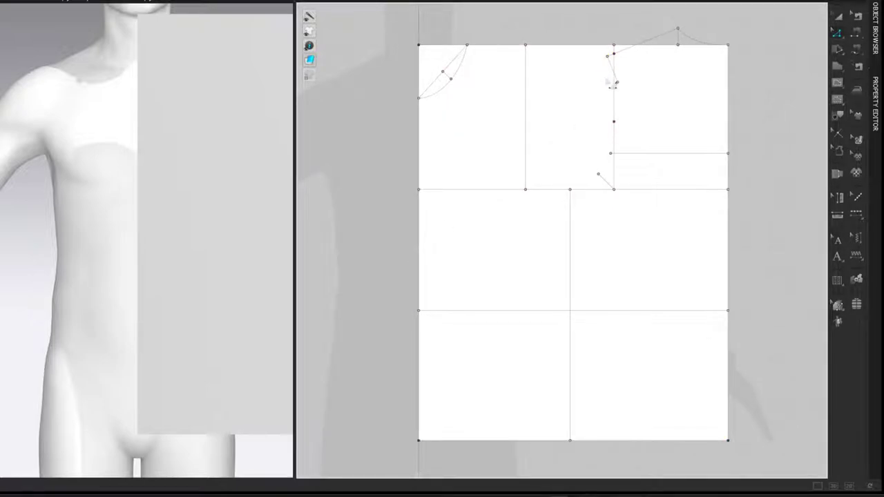
right_click(610, 61)
click(630, 193)
Step: Draw an internal line from the back shoulder tip through the back vertical line's middle point to the side line's upper end
key(g)
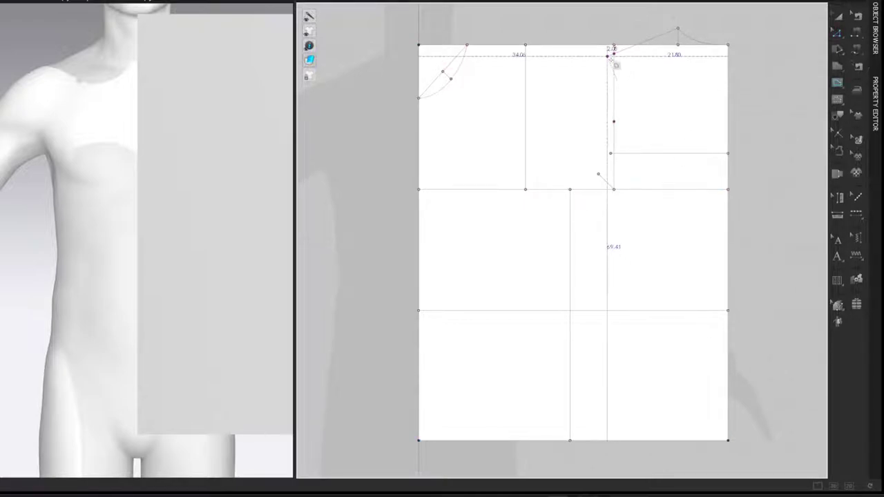
click(613, 121)
double_click(569, 189)
key(c)
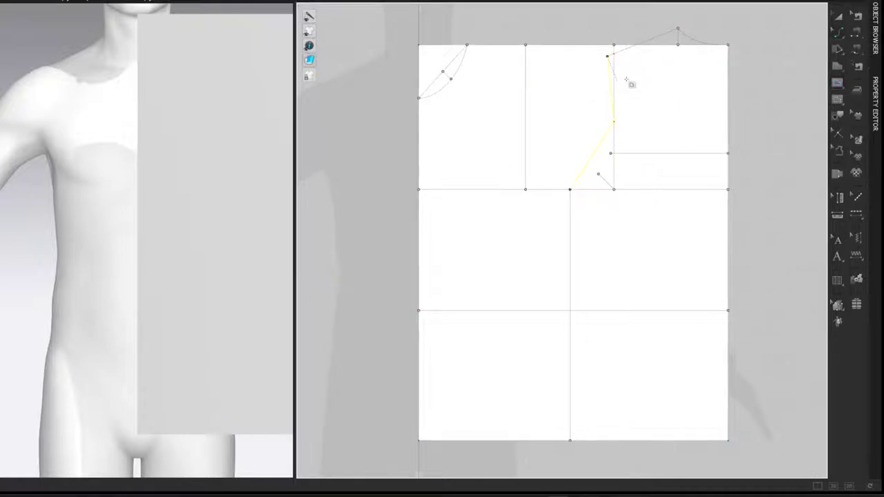
Step: Curve both segments into a smooth back armhole, passing through the ends of the horizontal and 45-degree guides, and refine the upper segment
drag(612, 85, 615, 85)
drag(598, 171, 603, 177)
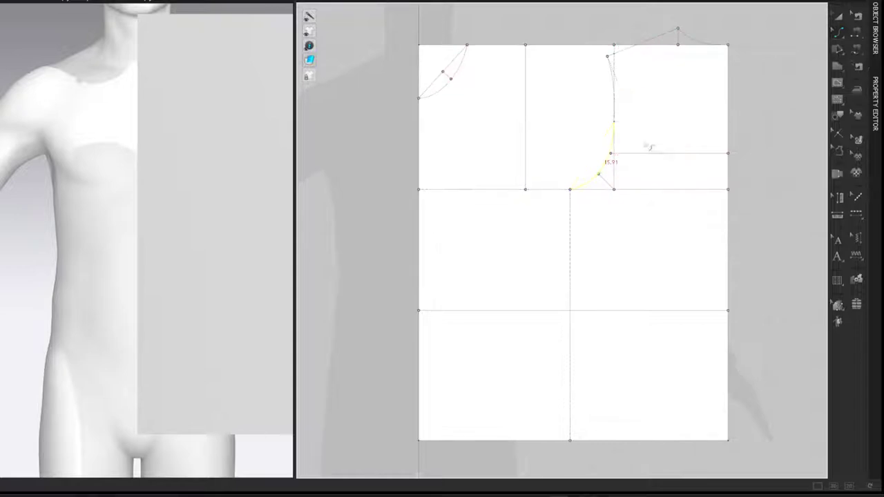
click(614, 78)
click(752, 68)
scroll(752, 68, up, 2)
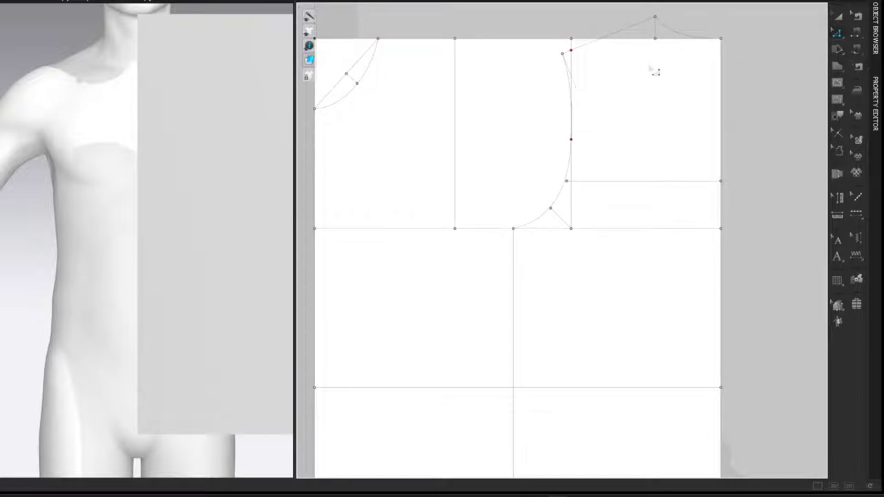
click(570, 75)
drag(576, 79, 580, 86)
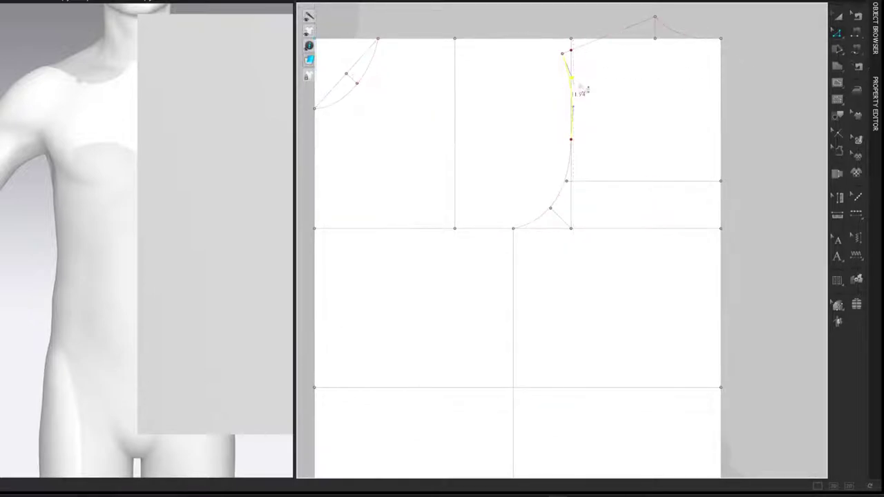
drag(575, 162, 553, 237)
scroll(793, 88, down, 2)
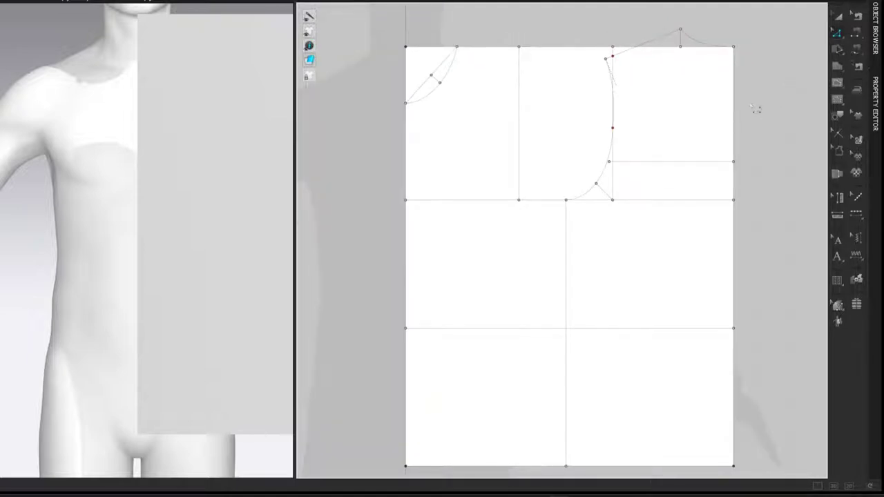
Step: Split the front vertical line 3.8 cm below its upper end
click(526, 79)
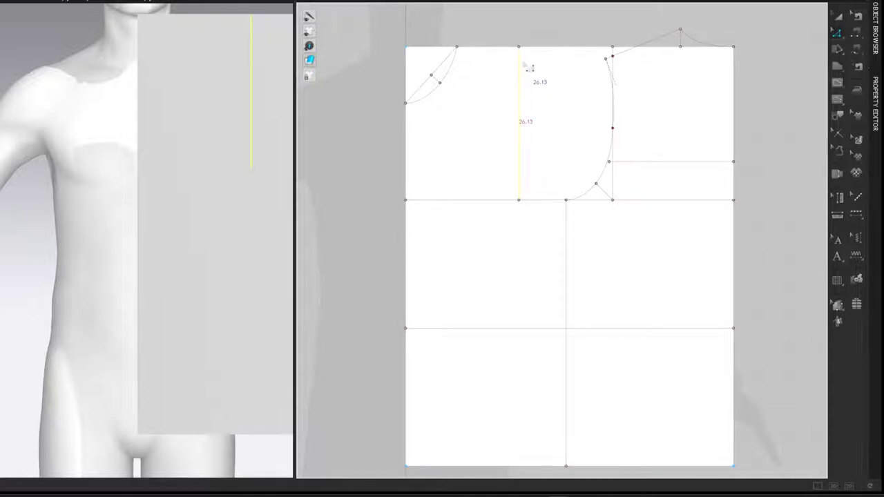
right_click(522, 59)
click(536, 124)
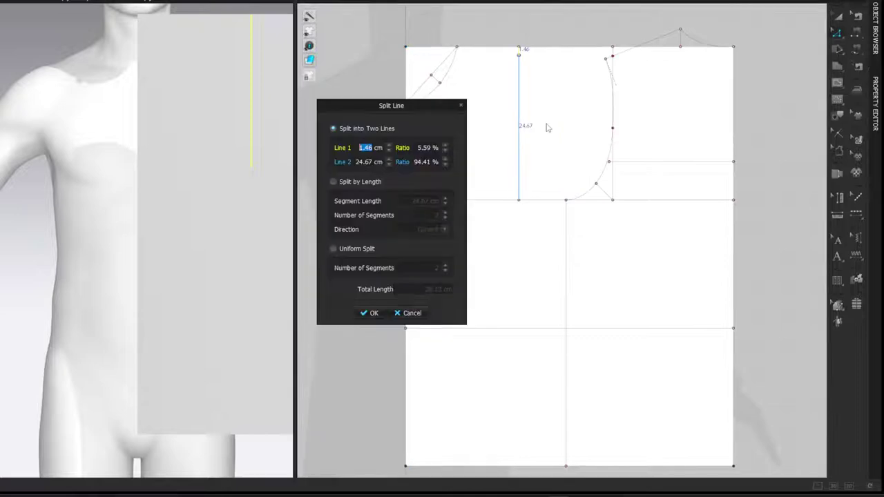
text(3.8)
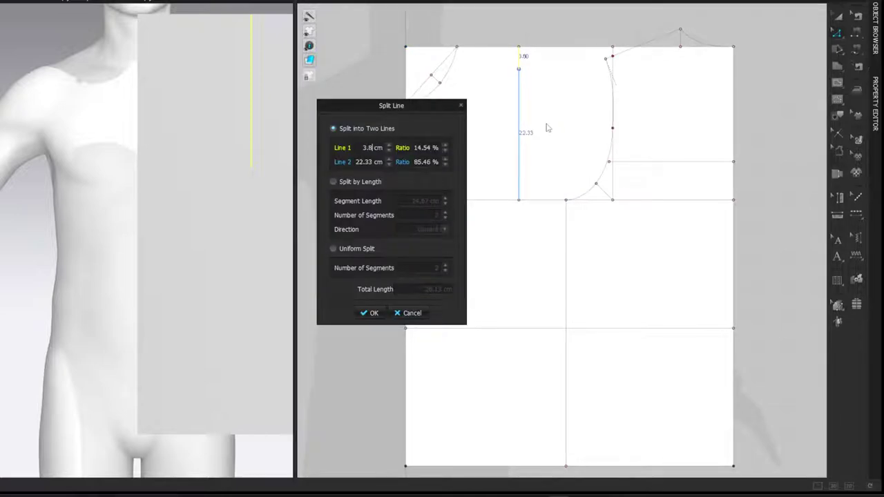
click(369, 313)
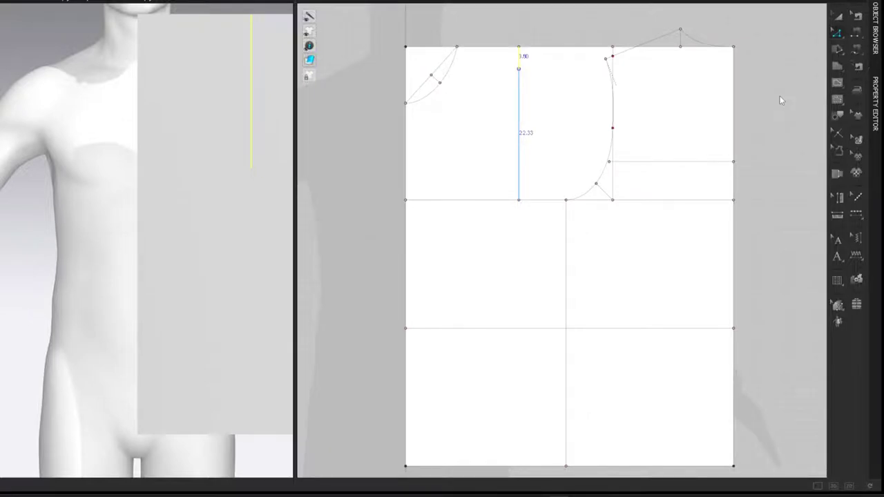
click(781, 100)
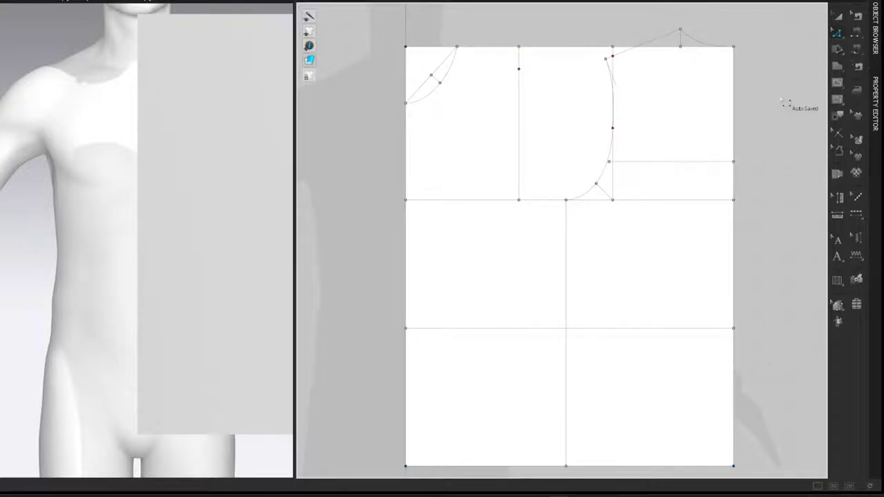
Step: Split the lower part of the front vertical line uniformly into three segments and delete the upper of the two new points
right_click(520, 120)
click(540, 188)
click(334, 248)
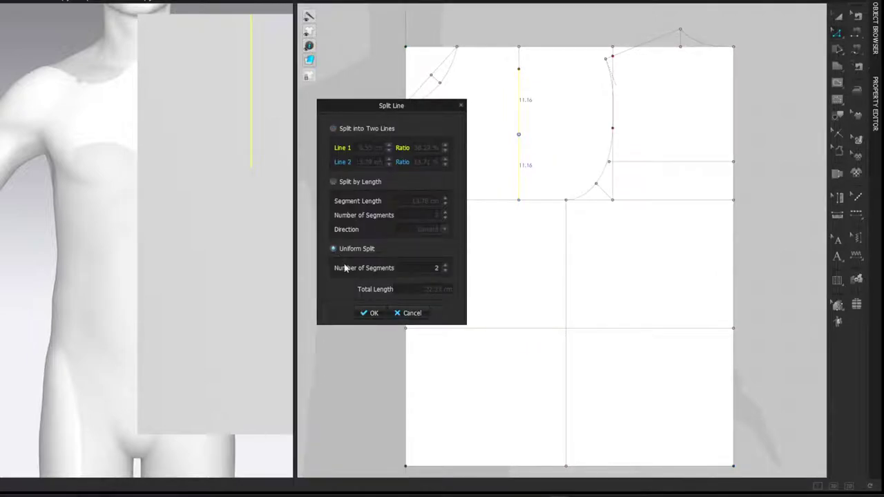
click(446, 266)
click(369, 313)
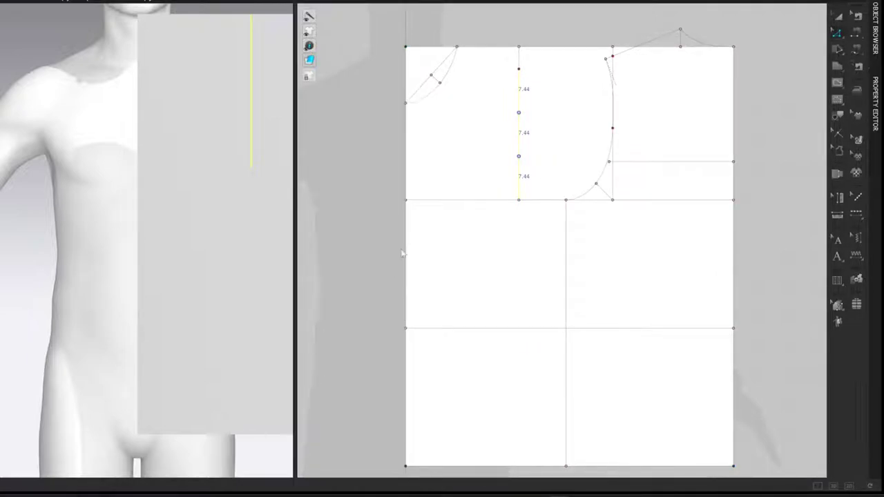
drag(493, 94, 541, 140)
key(Delete)
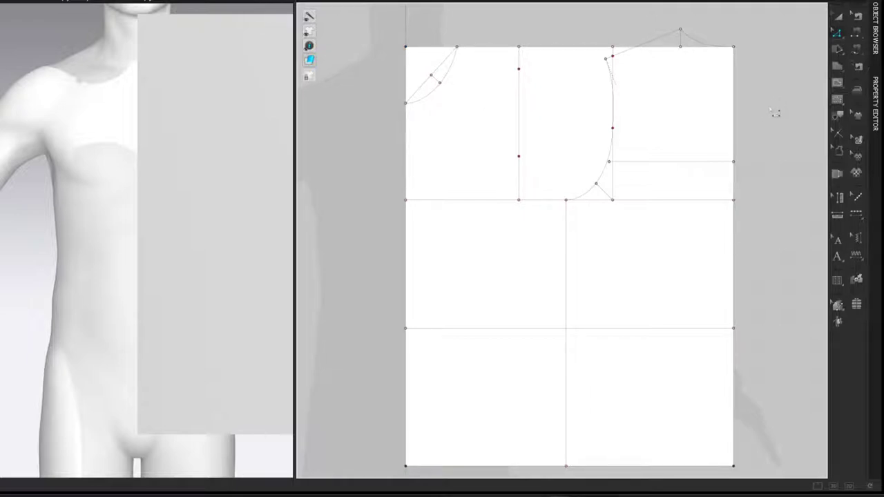
Step: Move the remaining lower third point 1.6 cm up along the front vertical line
drag(519, 156, 518, 147)
right_click(519, 148)
text(1.6)
key(Return)
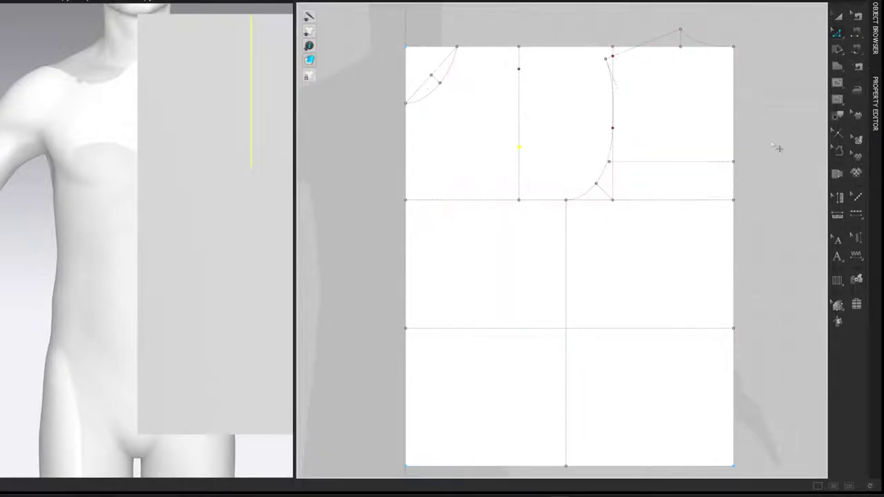
click(778, 148)
middle_drag(774, 129, 776, 122)
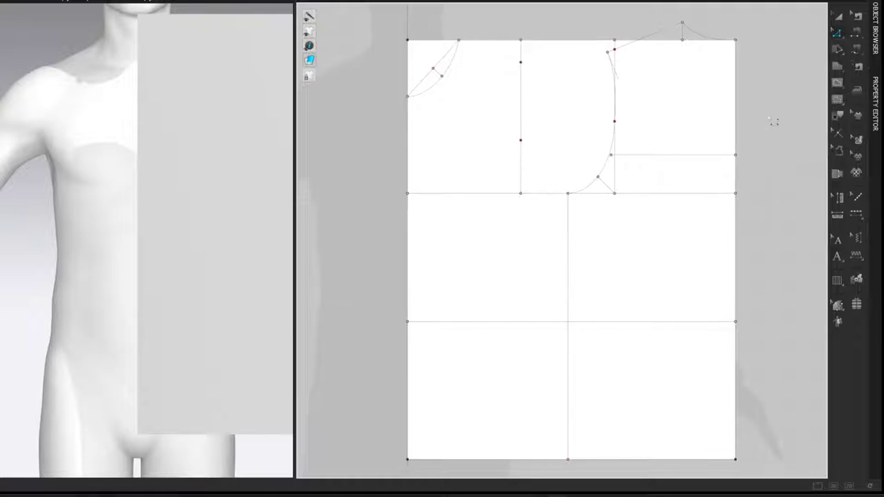
Step: Draw a 45-degree internal line up and right from the front vertical line's foot with a calculated length of 3.37 cm
key(shift+z)
key(g)
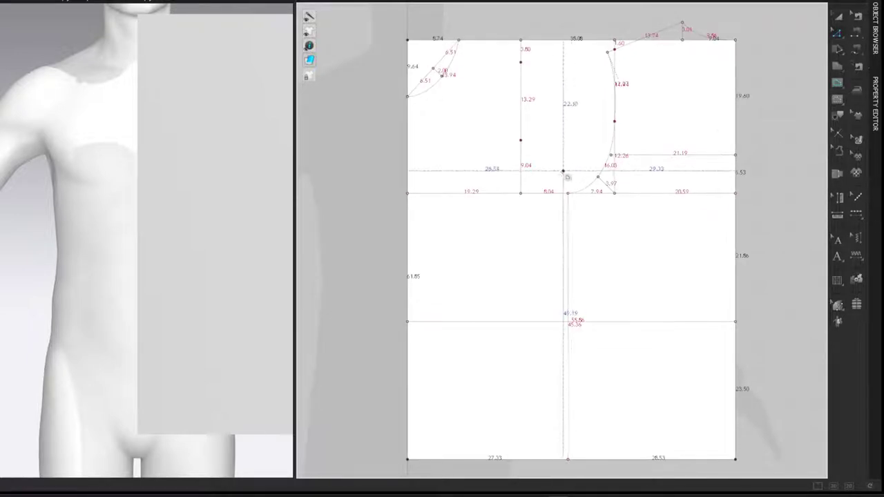
click(521, 193)
right_click(537, 187)
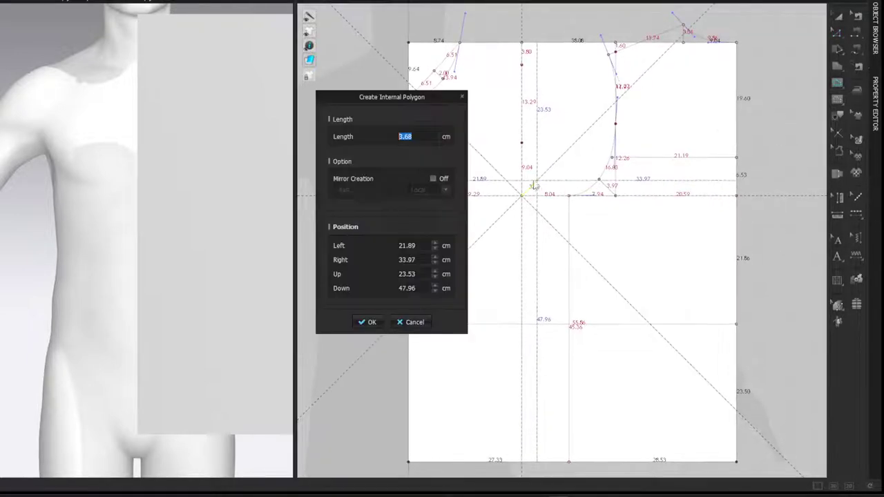
right_click(407, 134)
click(410, 132)
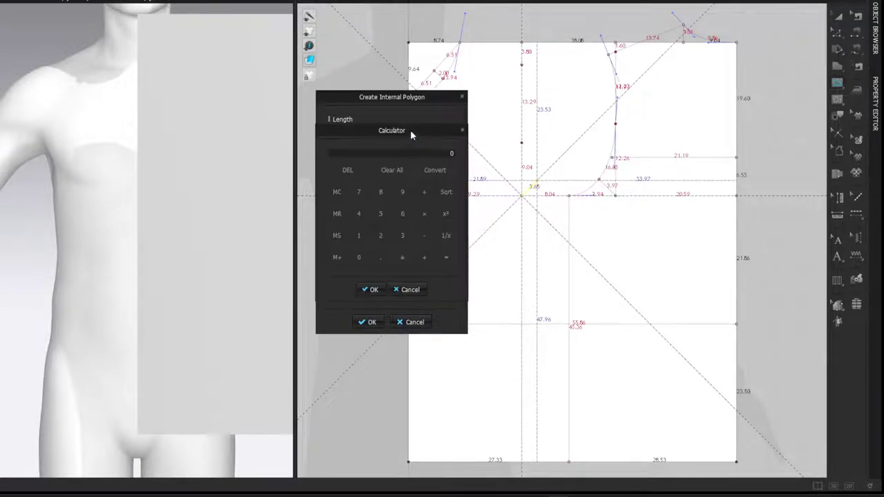
text(3.97)
key(BackSpace)
key(BackSpace)
text(37)
click(370, 290)
click(363, 320)
Step: Draw the front shoulder line from the front neckline's upper end to the 3.8 cm point on the front vertical line
middle_drag(371, 220, 362, 221)
click(364, 207)
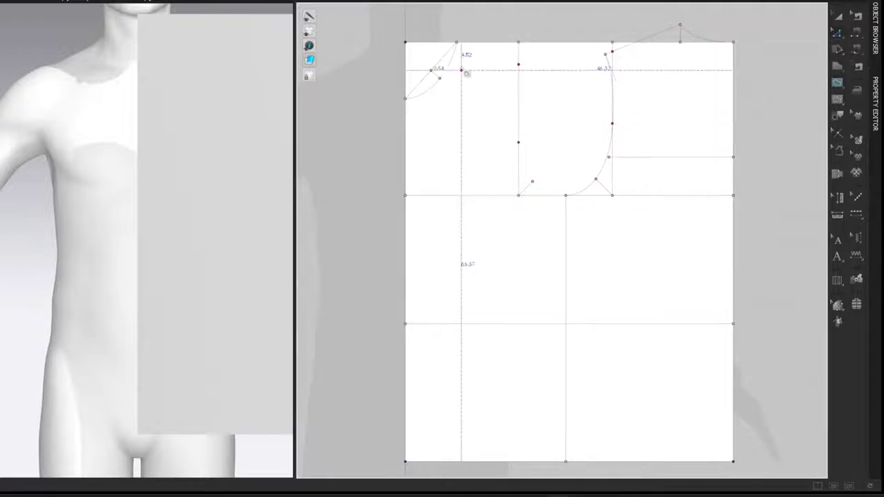
double_click(518, 65)
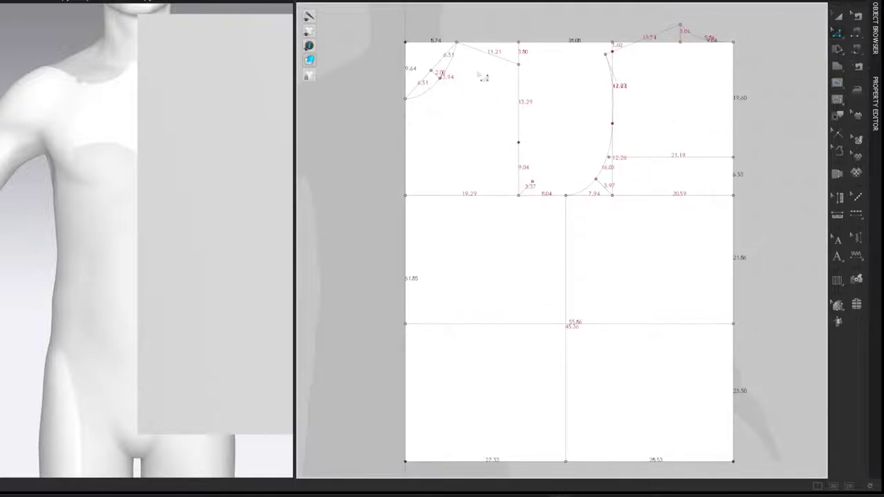
Step: Set the front shoulder line's length to 13.74 cm, extending it at the armhole end
right_click(486, 53)
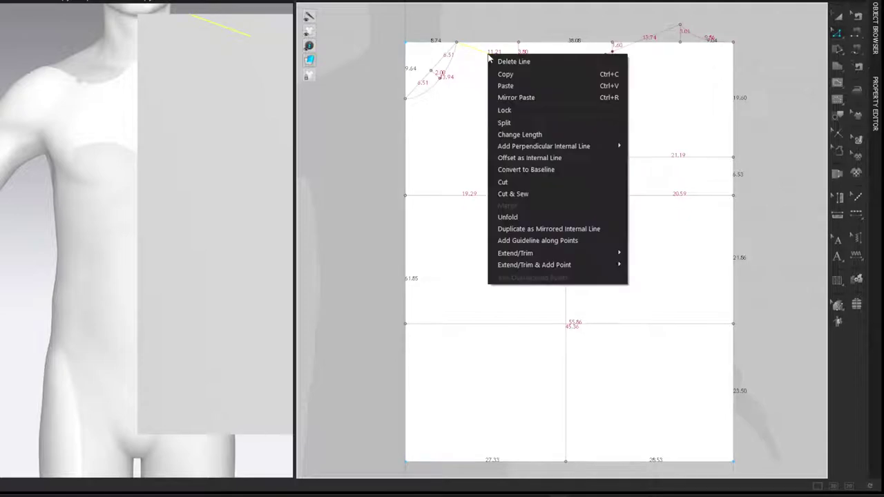
click(512, 136)
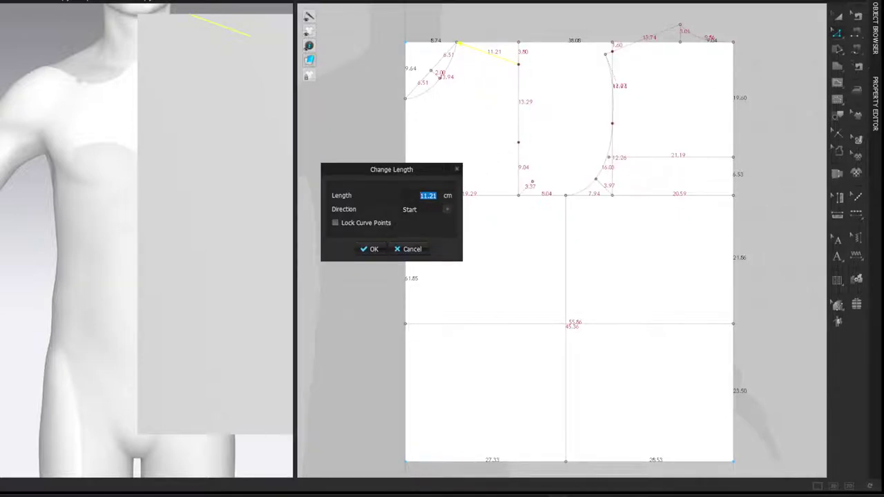
click(422, 210)
click(421, 227)
text(13.74)
click(373, 249)
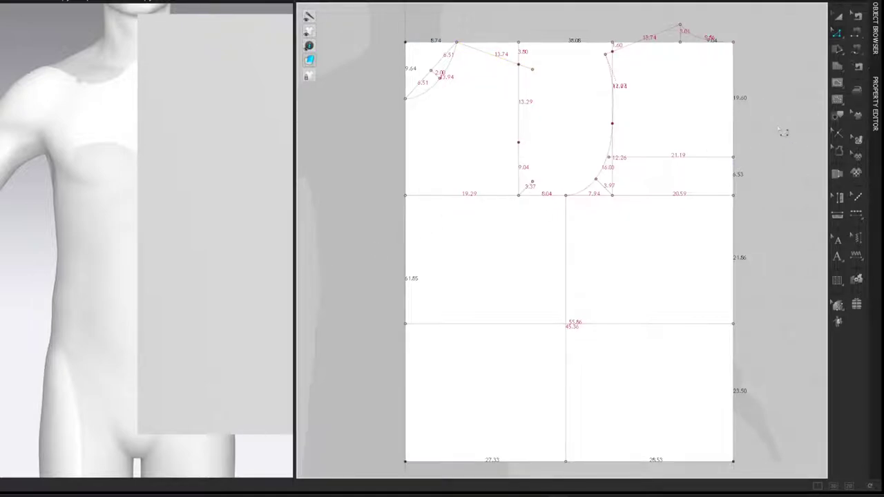
Step: Hide the line lengths and add a 5 cm internal line perpendicular to the front shoulder line at its tip
key(shift+l)
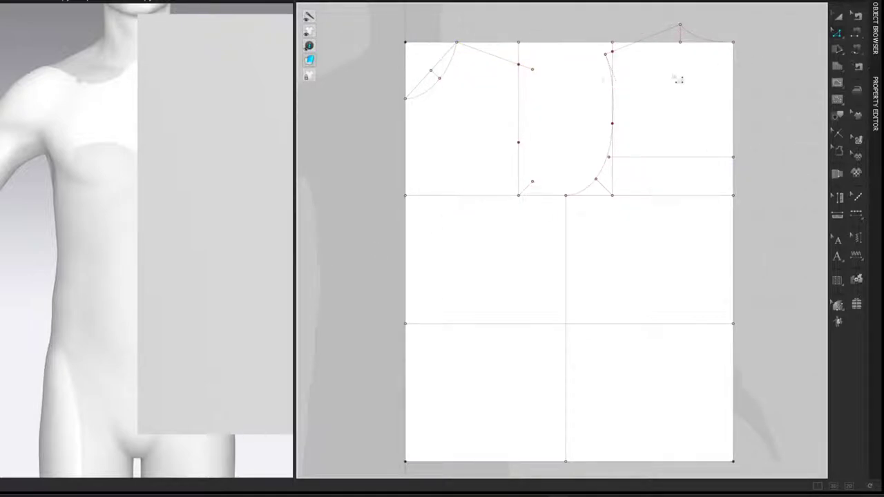
right_click(533, 69)
mouse_move(649, 129)
click(664, 148)
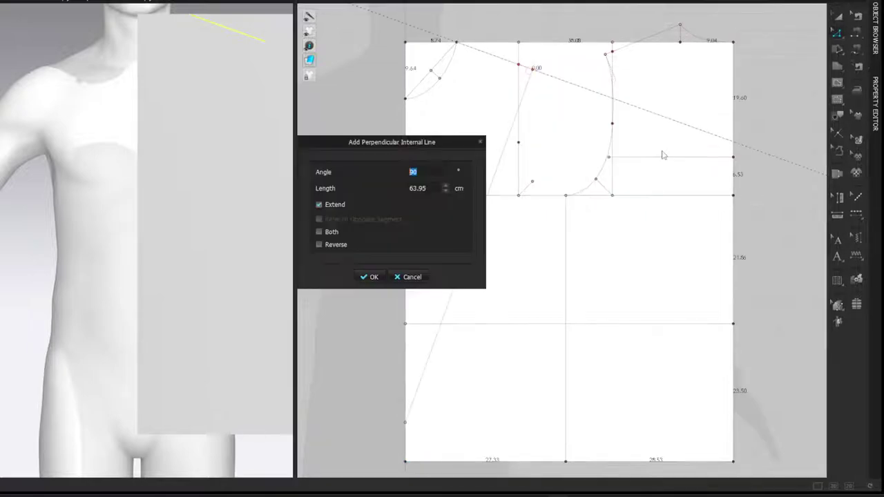
text(5)
click(368, 277)
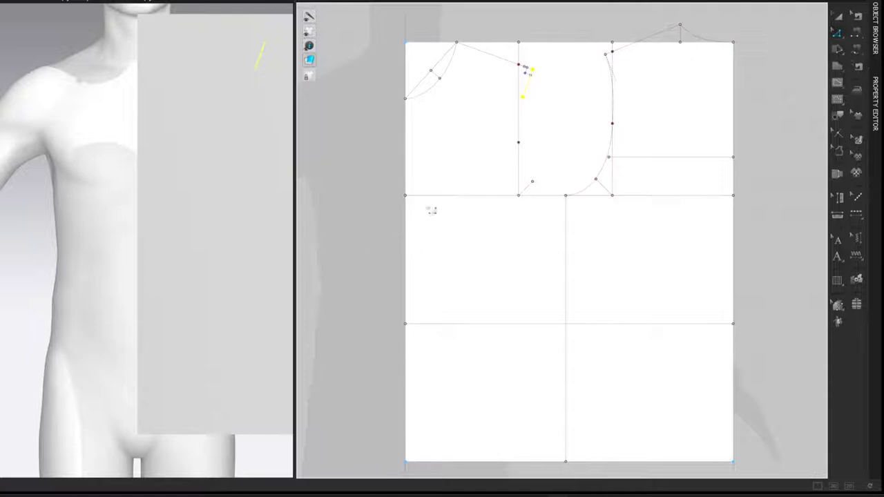
Step: Convert the 5 cm internal line perpendicular to the front shoulder tip into a baseline
click(526, 61)
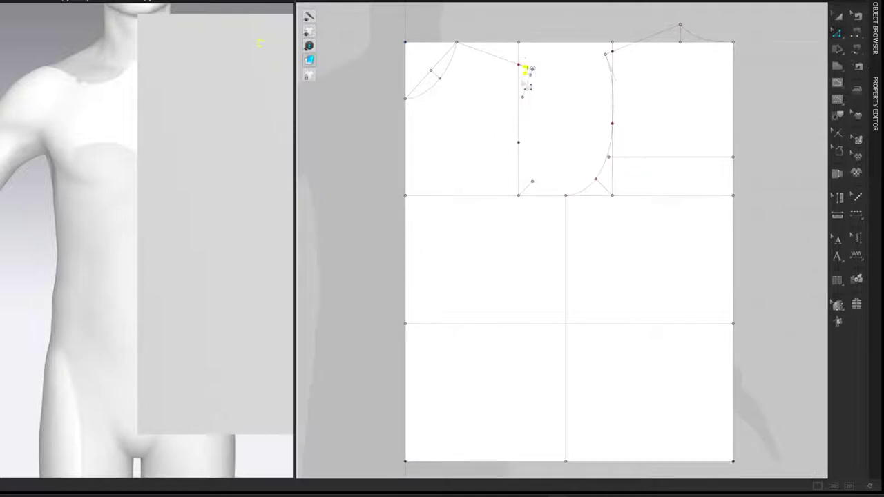
right_click(526, 77)
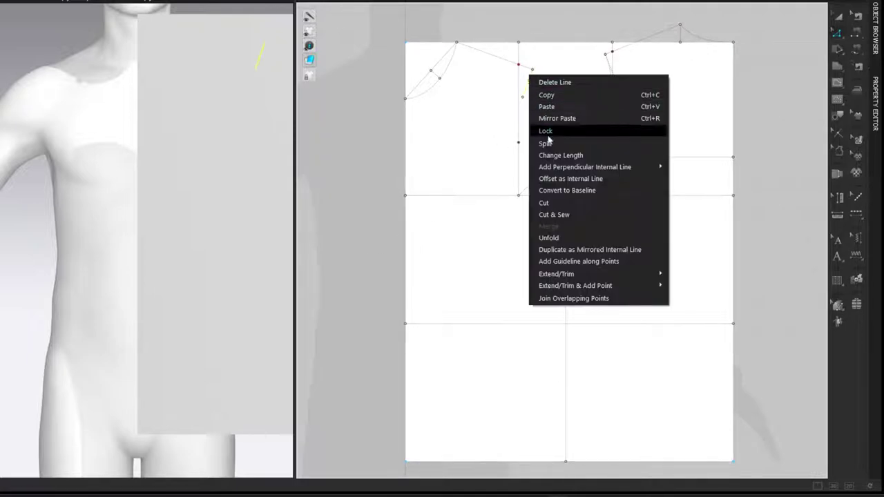
click(560, 194)
Step: Draw the front armhole from the shoulder tip through the front vertical line's point to the side line, curving it through the 45-degree line's end
key(g)
drag(533, 70, 519, 143)
click(567, 197)
click(528, 103)
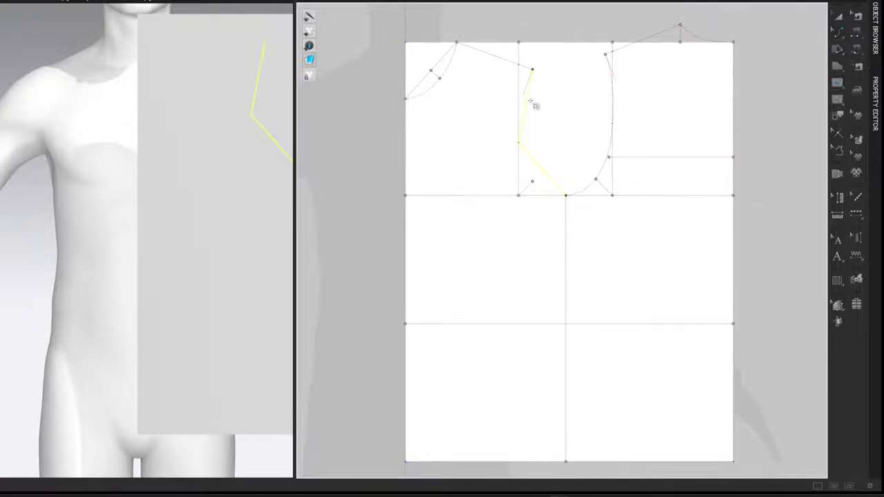
drag(529, 103, 523, 108)
key(v)
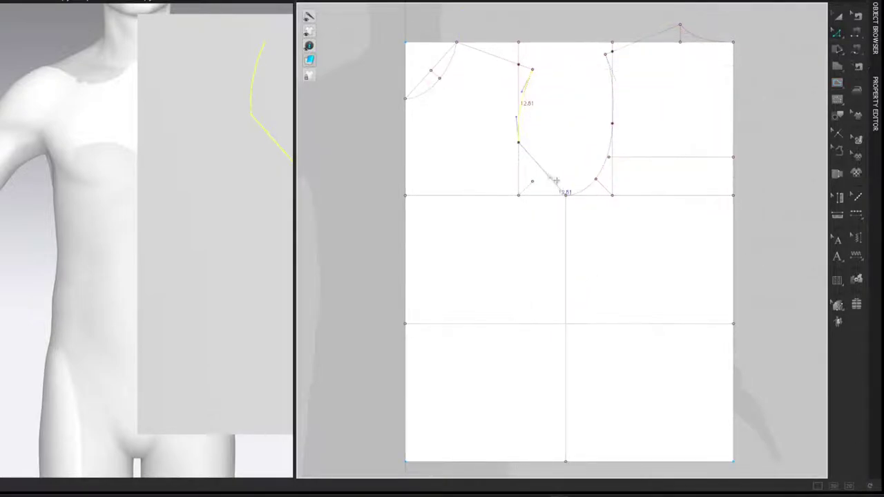
drag(539, 165, 531, 181)
Step: Refine the front armhole's curvature so its upper part meets the shoulder squarely along the baseline and its lower part flows smoothly to the underarm
click(526, 95)
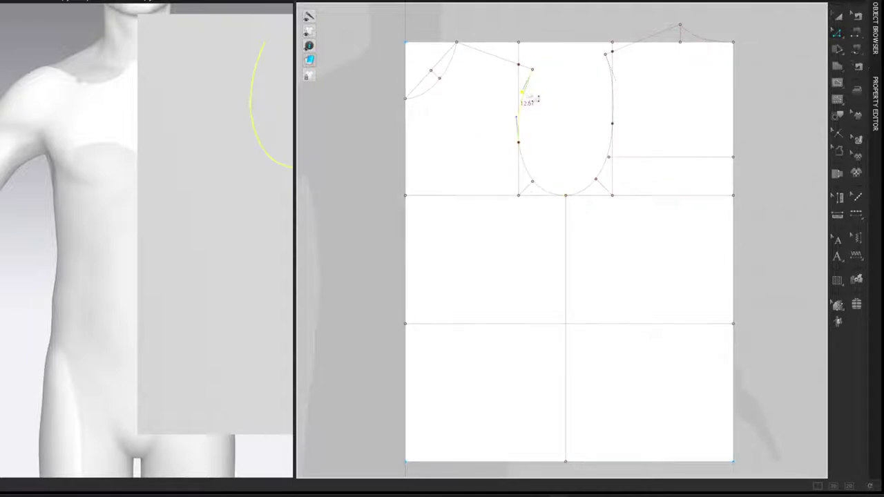
scroll(536, 83, up, 2)
scroll(538, 83, up, 1)
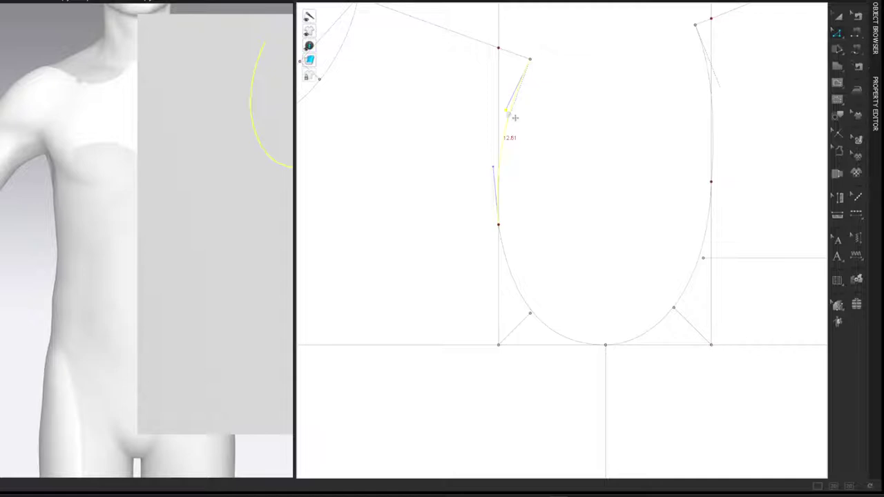
drag(514, 117, 516, 123)
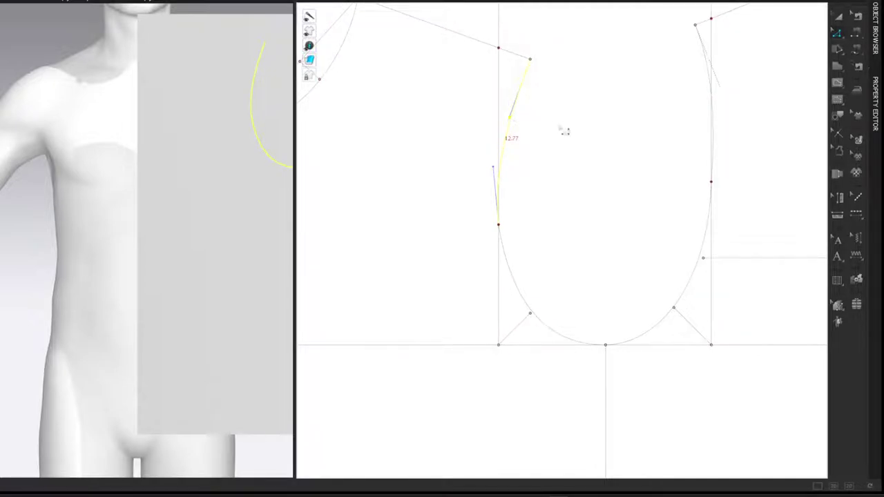
click(526, 306)
mouse_move(551, 346)
mouse_down()
mouse_move(543, 345)
mouse_move(553, 352)
mouse_up()
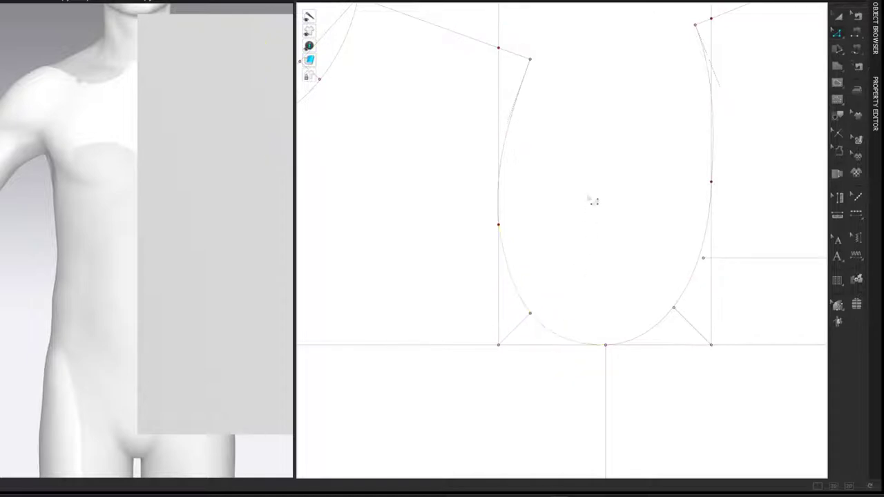
Step: Move the finished bodice draft well away from the avatar silhouette in the 2D window
scroll(593, 201, down, 5)
right_drag(673, 72, 612, 21)
scroll(628, 43, down, 2)
middle_drag(783, 59, 769, 73)
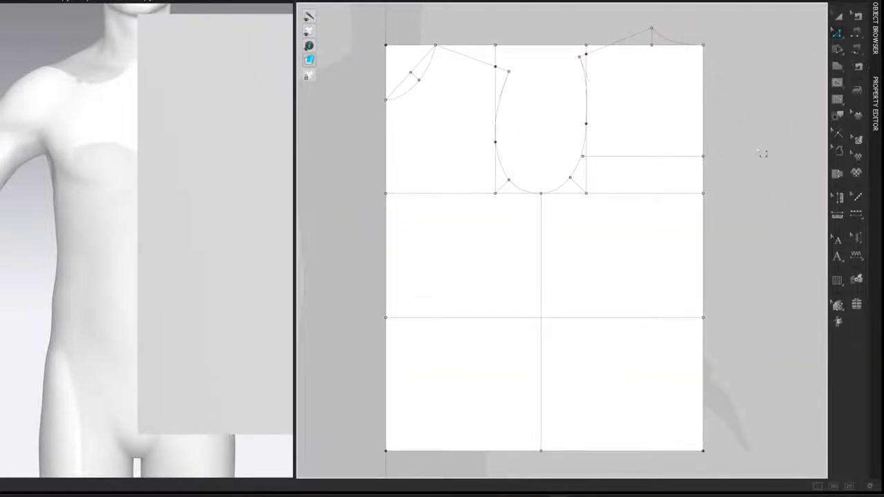
scroll(728, 161, down, 3)
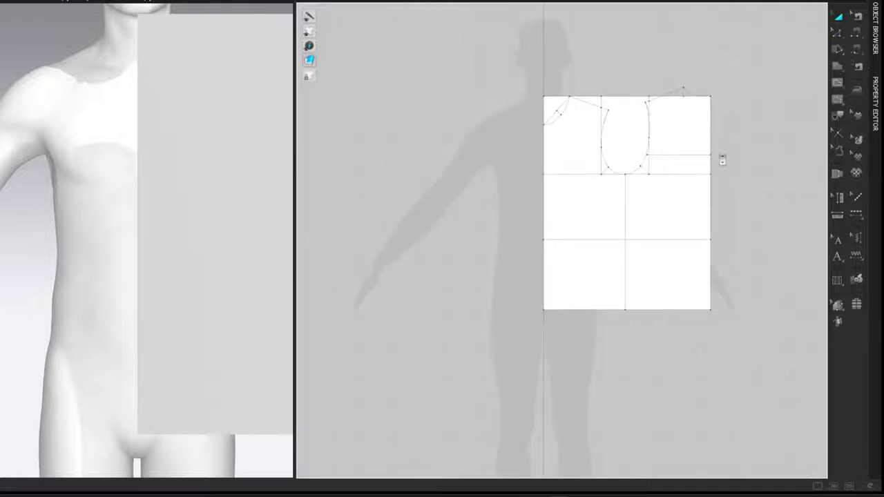
scroll(751, 149, down, 2)
right_drag(736, 140, 513, 145)
click(455, 136)
drag(455, 136, 746, 137)
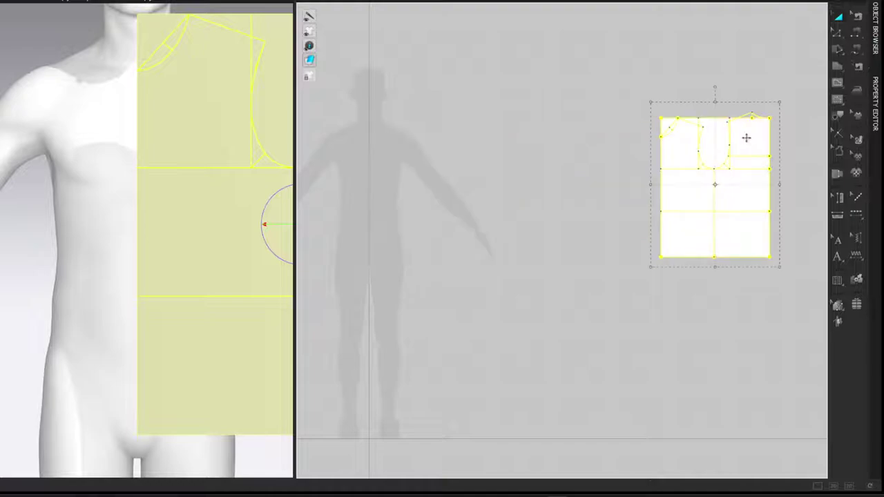
Step: Hide the bodice draft in the 3D window and archive the pattern
right_click(173, 150)
click(197, 312)
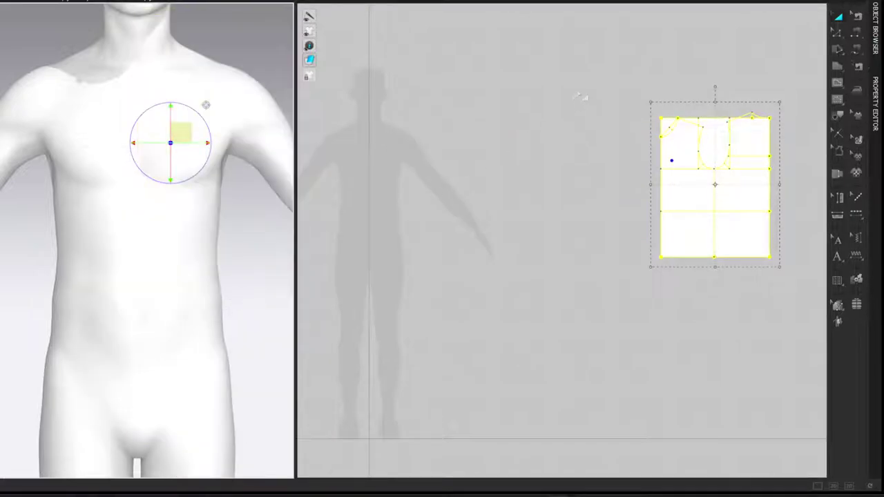
right_click(678, 140)
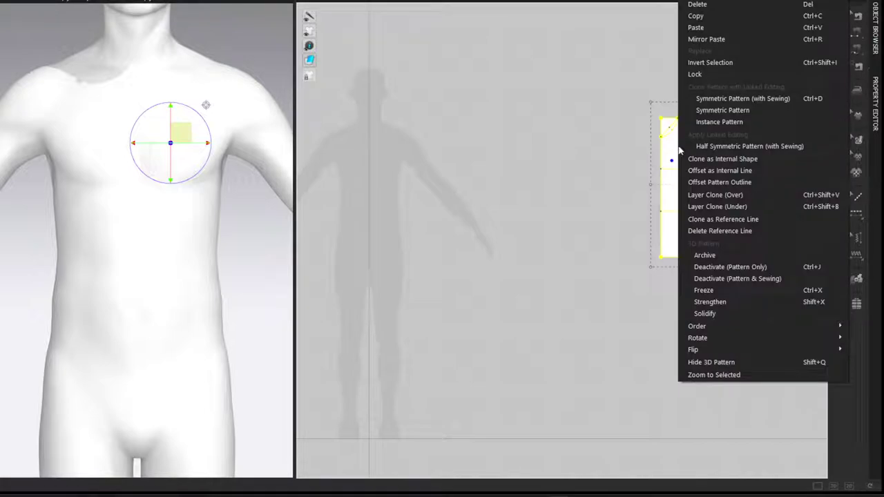
click(697, 252)
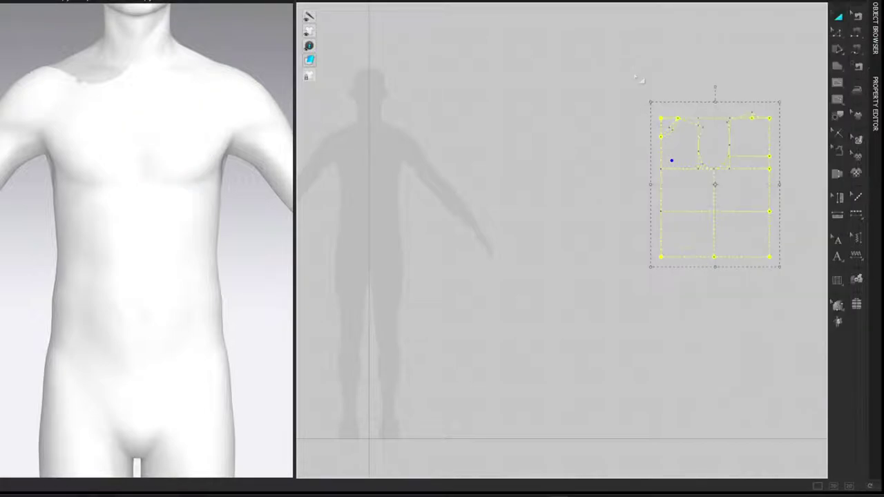
Step: Show only the 2D window, trace the front bodice outline from the draft, and place it as a separate pattern over the avatar silhouette
click(850, 489)
middle_drag(364, 83, 457, 118)
scroll(446, 142, up, 3)
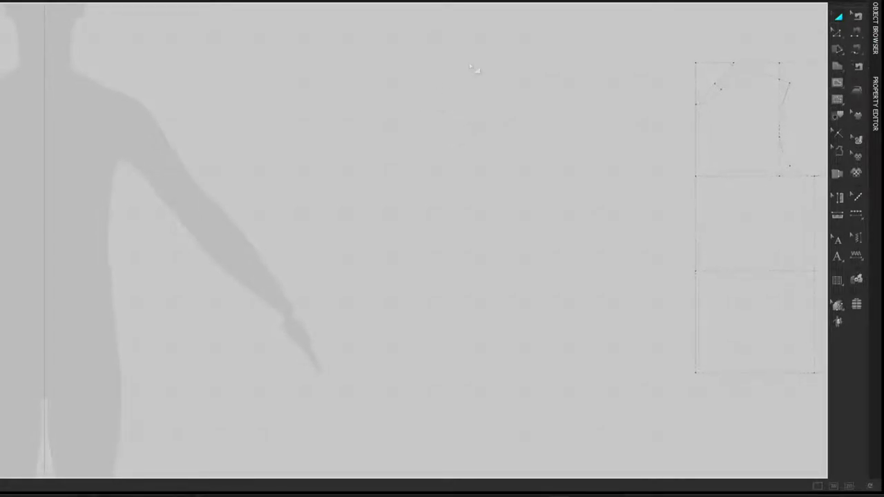
key(i)
click(696, 143)
shift+click(790, 373)
shift+click(813, 203)
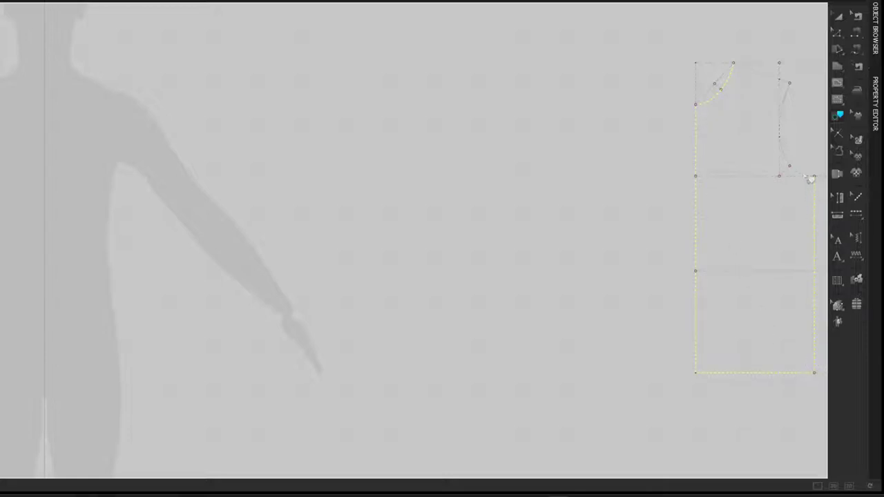
right_click(789, 87)
click(808, 88)
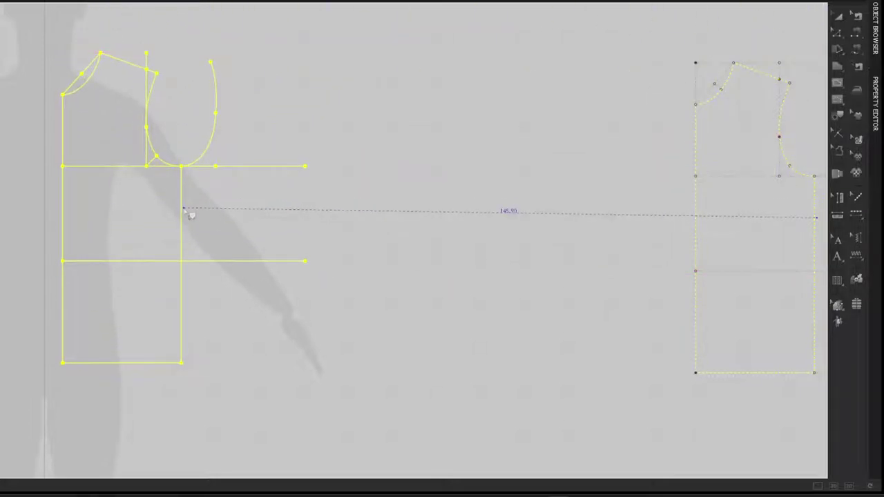
click(599, 83)
Step: Trace the back bodice outline from the draft and place it as a separate pattern beside the front piece
middle_drag(605, 90, 451, 78)
click(732, 61)
shift+click(691, 136)
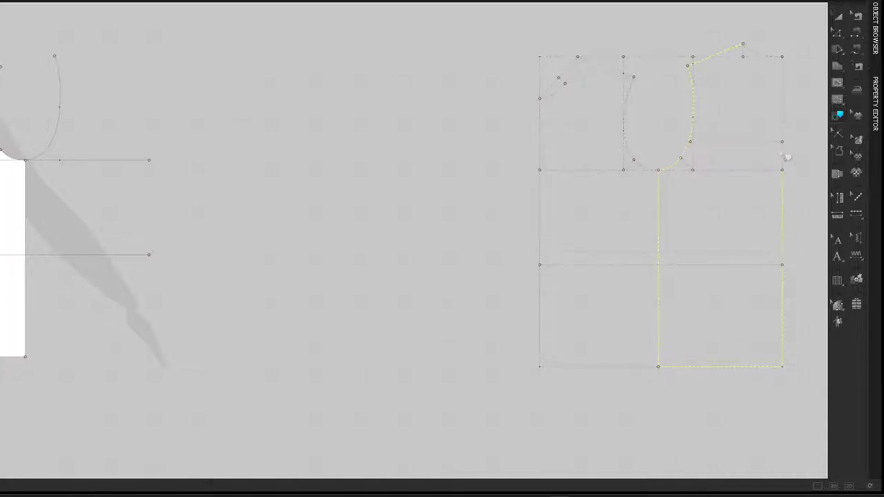
right_click(765, 60)
click(777, 60)
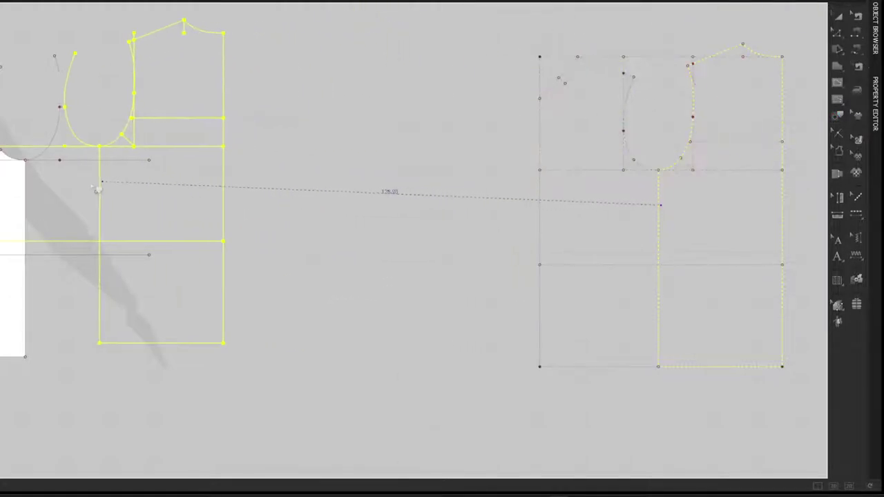
click(145, 181)
mouse_move(333, 87)
right_down()
mouse_move(565, 101)
mouse_move(635, 101)
mouse_move(653, 87)
right_up()
click(654, 87)
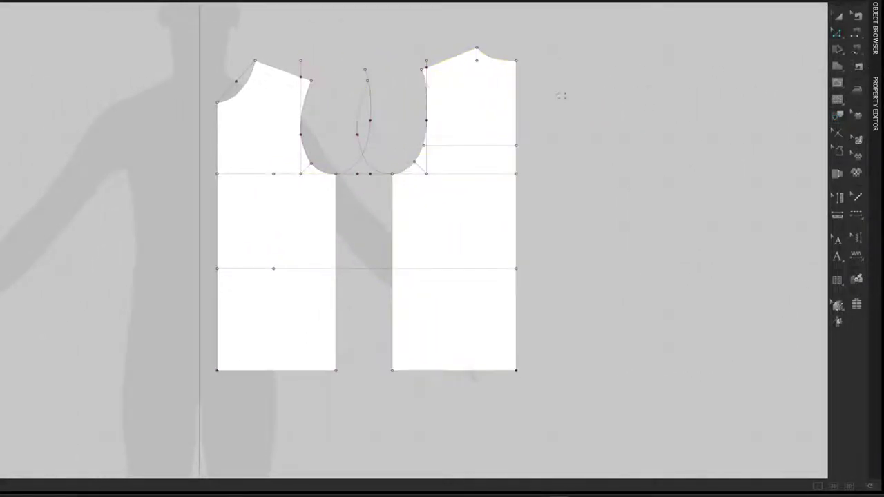
Step: Delete the stray armhole curves and leftover points between the traced front and back pieces
drag(387, 296, 387, 297)
key(Delete)
click(365, 174)
key(Delete)
Step: Trim the waist lines of the back and front pieces to their pattern outlines
click(435, 269)
right_click(432, 267)
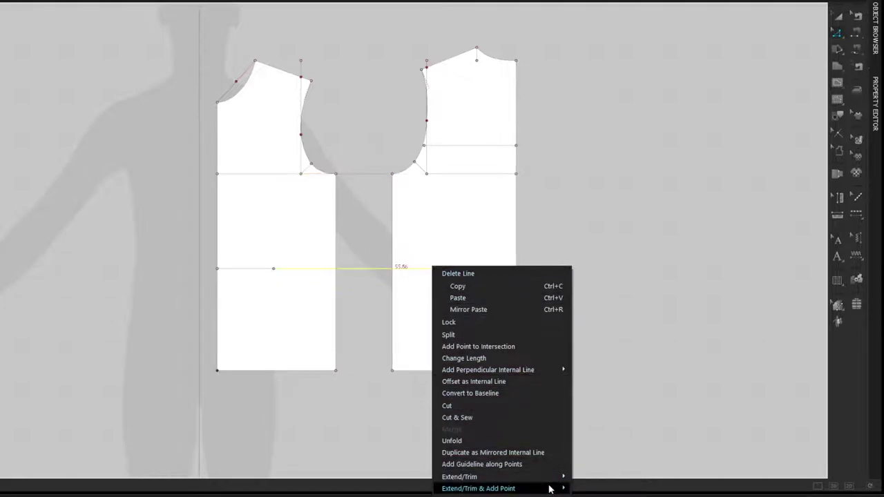
mouse_move(559, 477)
click(586, 477)
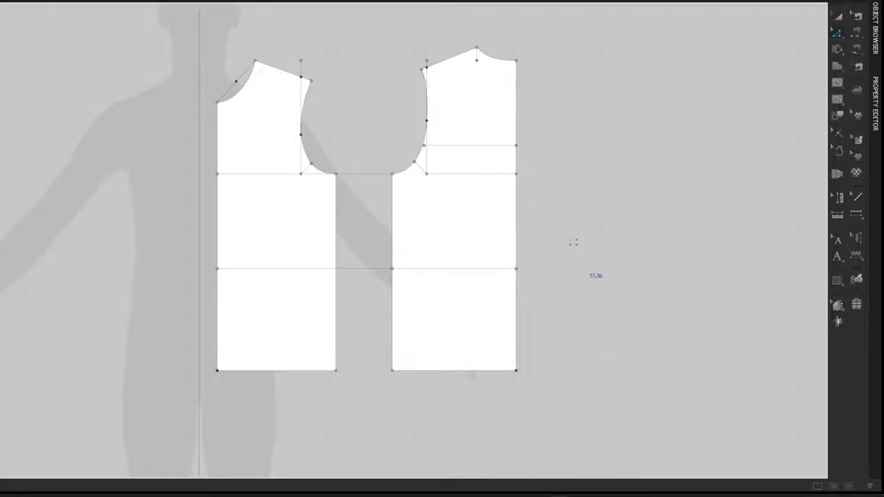
right_click(370, 269)
mouse_move(501, 474)
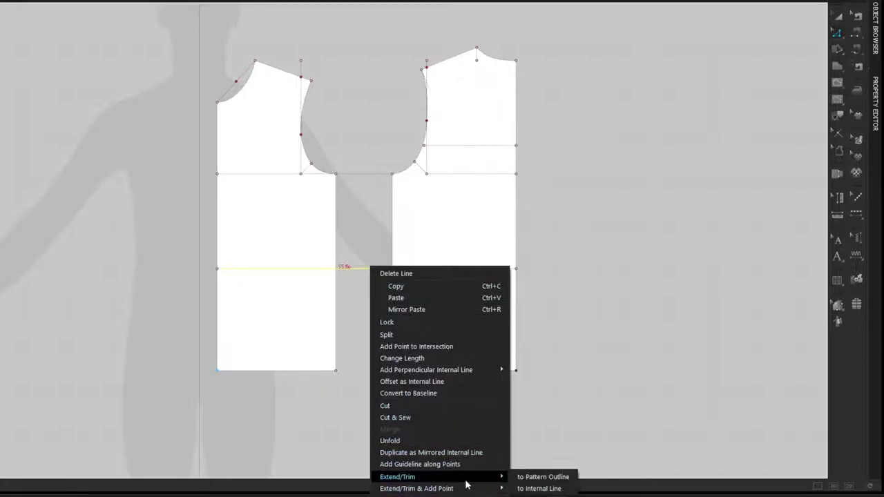
click(529, 483)
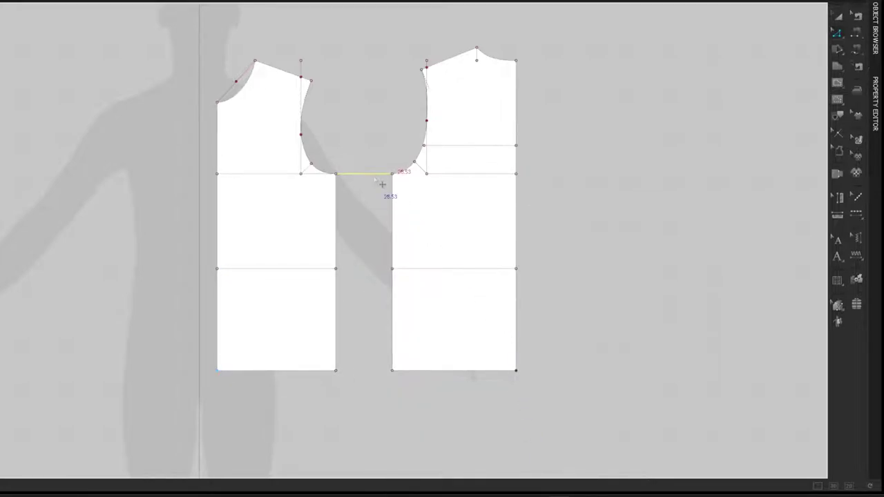
Step: Clear the leftover segment between the pieces and the front vertical line, and extend the front chest line to the pattern outline
key(Escape)
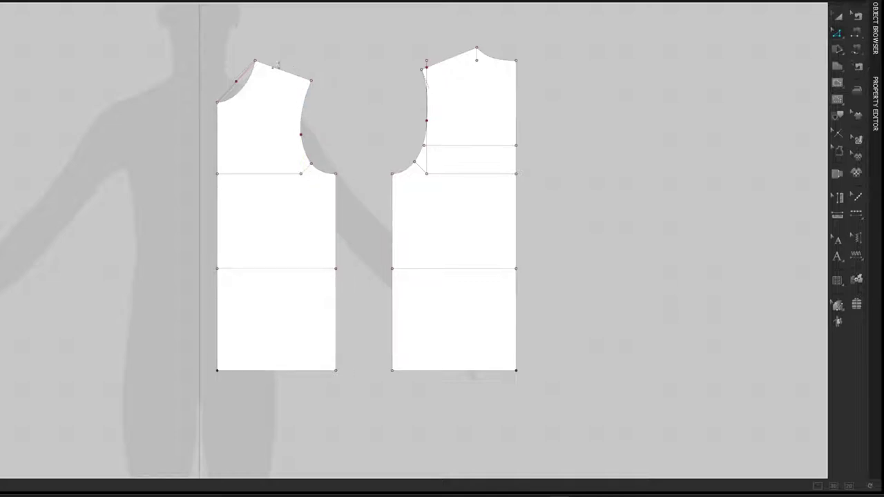
right_click(299, 174)
mouse_move(408, 375)
click(466, 375)
Step: Delete the back piece's leftover construction lines and extend its chest line to the pattern outline
click(479, 146)
key(Delete)
click(420, 168)
key(Delete)
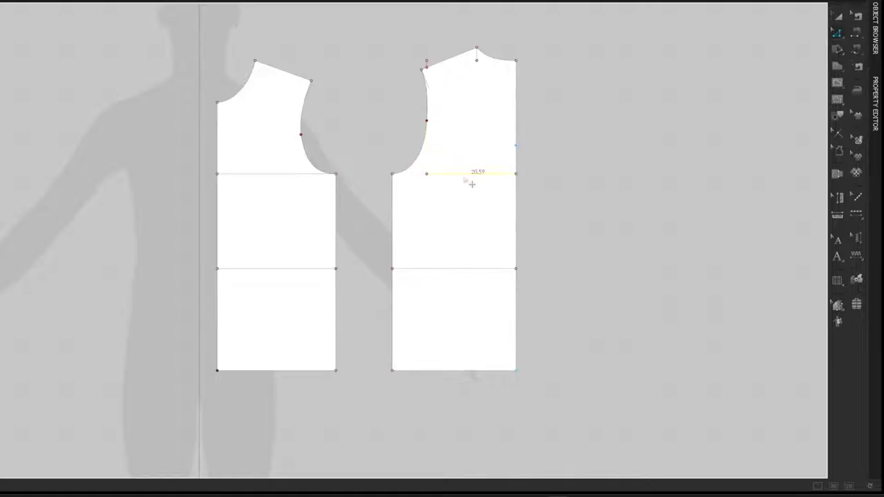
right_click(464, 175)
mouse_move(598, 372)
click(635, 374)
Step: Convert the chest and waist lines on both the front and back pieces into baselines
click(259, 174)
shift+click(285, 268)
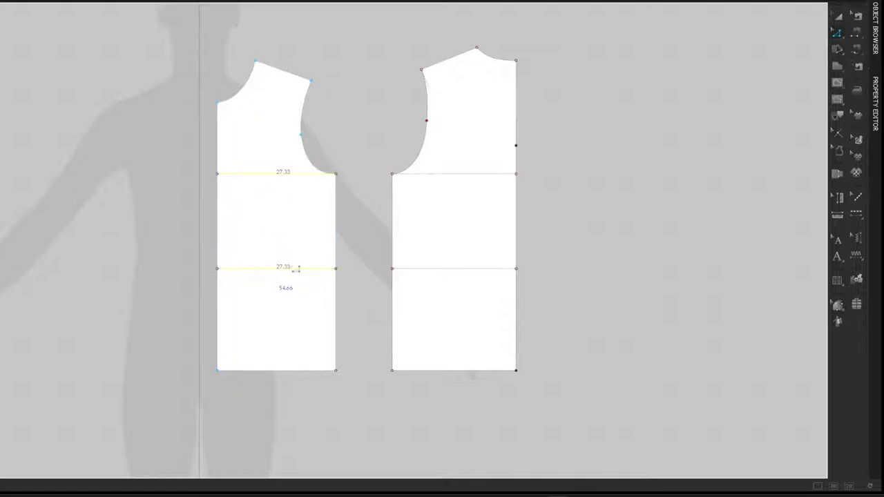
shift+click(428, 184)
shift+click(432, 268)
right_click(426, 270)
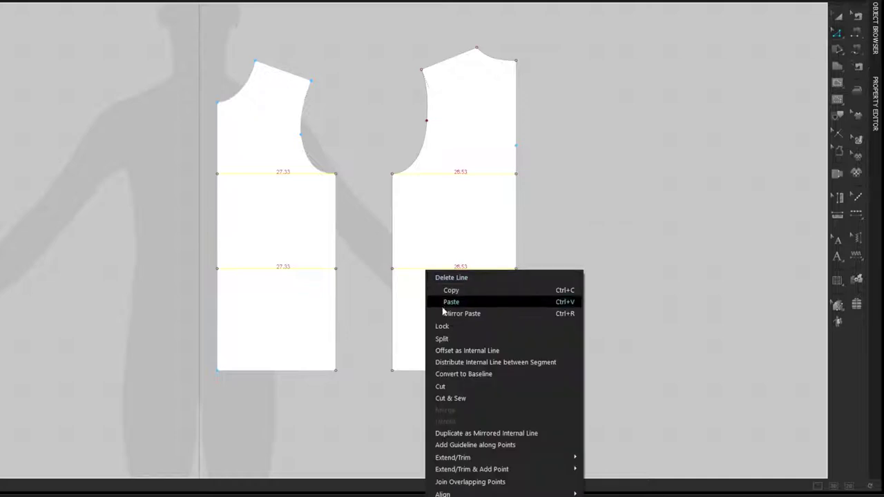
click(459, 374)
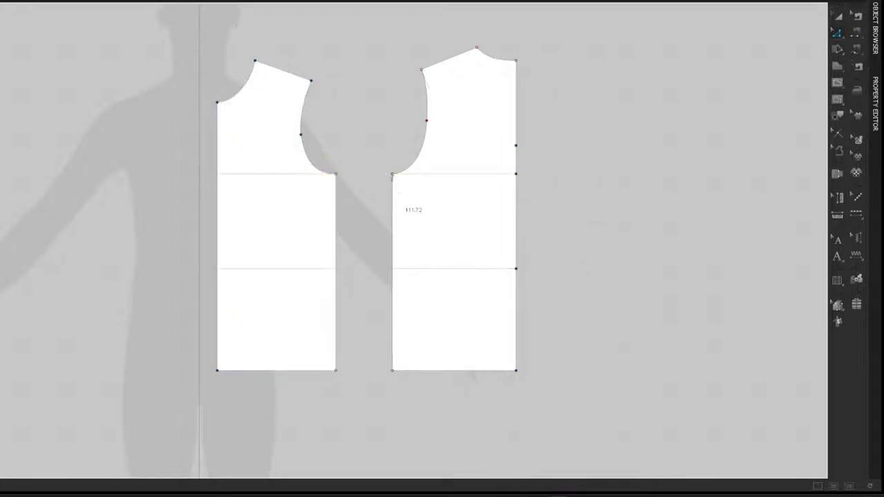
Step: Delete the unneeded outline points along the side seams and the center back edge
click(336, 349)
click(344, 354)
click(351, 358)
click(393, 252)
click(399, 260)
key(Delete)
drag(528, 318, 537, 325)
key(Delete)
Step: Restore the split 3D and 2D view, show the avatar's arrangement points, and place the front piece on the front torso point
click(475, 71)
click(817, 486)
scroll(320, 211, down, 3)
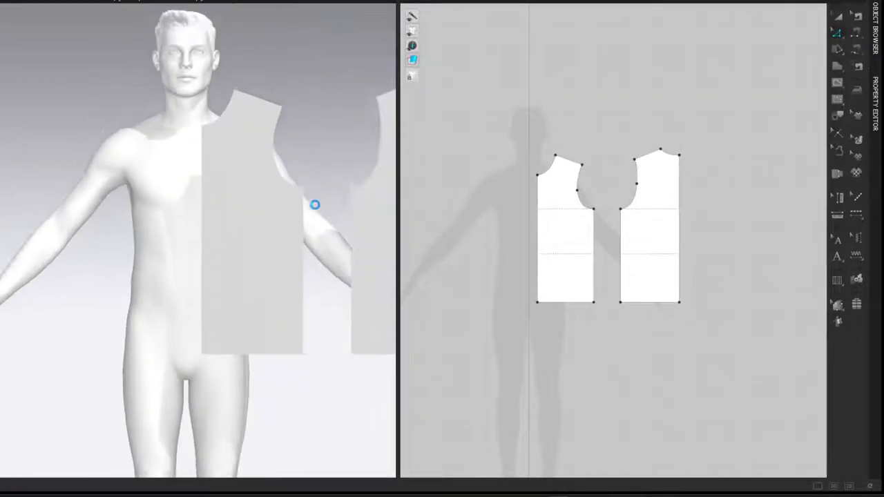
key(shift+f)
right_drag(282, 150, 239, 155)
click(195, 241)
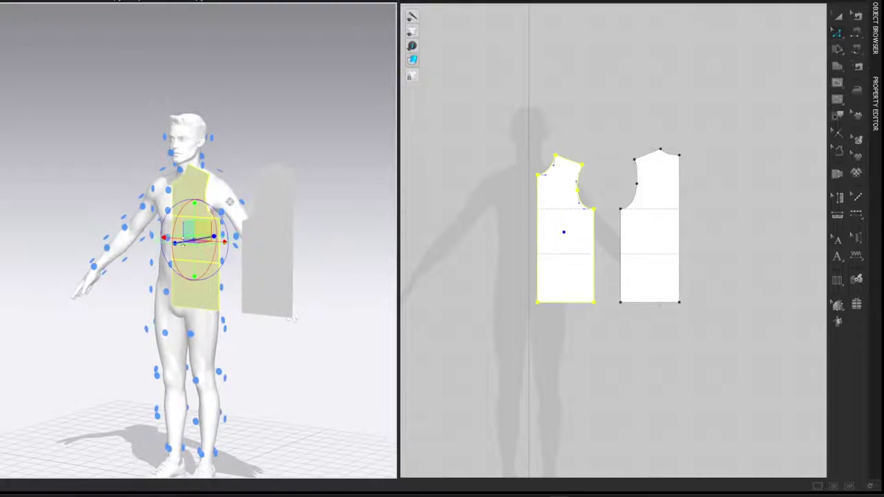
drag(230, 201, 94, 225)
click(195, 240)
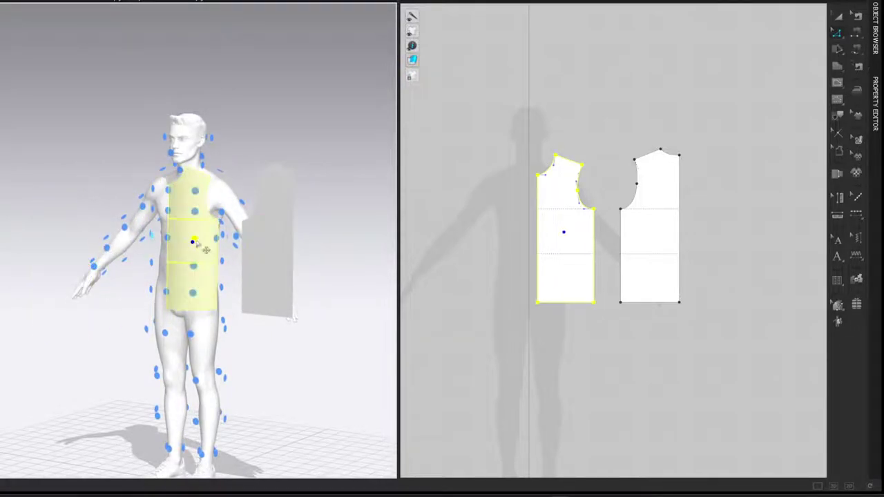
Step: Place the back piece on the arrangement point at the middle of the avatar's back
click(273, 254)
right_drag(326, 168, 176, 165)
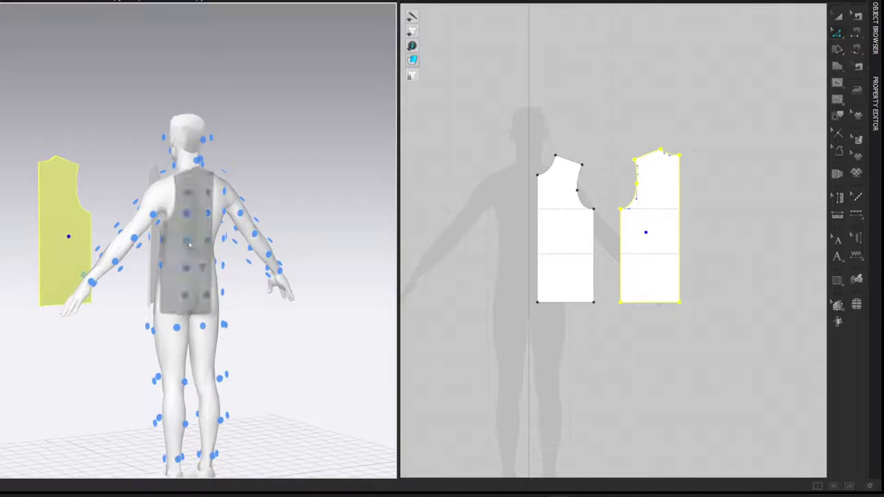
click(186, 240)
Step: From the front view, shift the front piece so its straight edge lines up with the avatar's center front
right_click(274, 127)
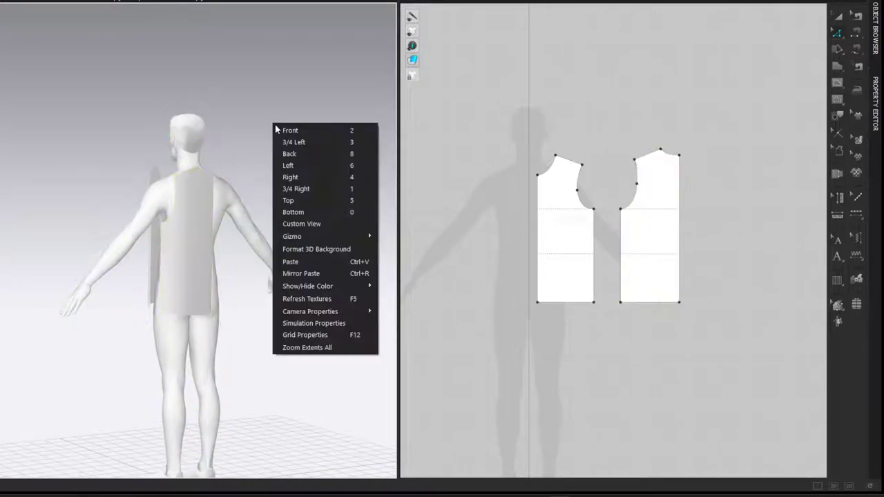
click(289, 130)
click(222, 170)
drag(219, 154, 220, 153)
Step: From the back view, shift the back piece so its straight edge lines up with the avatar's center back
right_click(304, 77)
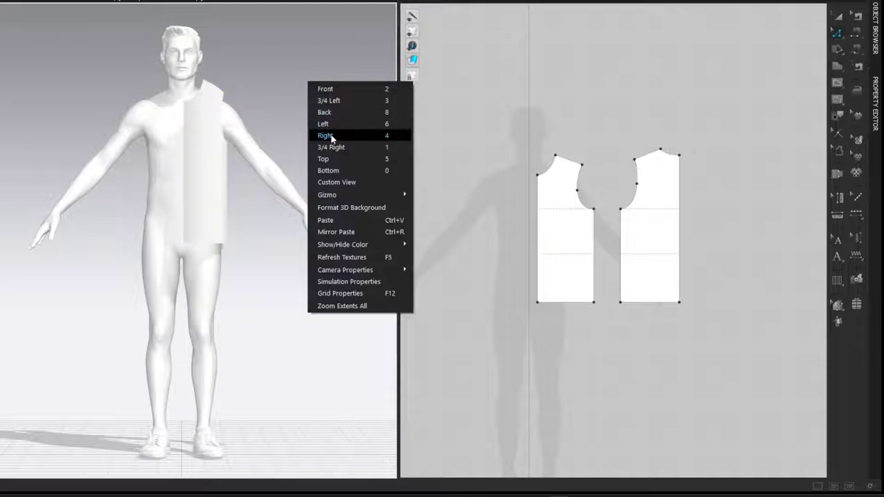
click(343, 112)
click(175, 153)
drag(164, 138, 153, 137)
Step: From the left side view, adjust the height and distance of the front and back pieces around the torso, and return to the front view
right_click(261, 62)
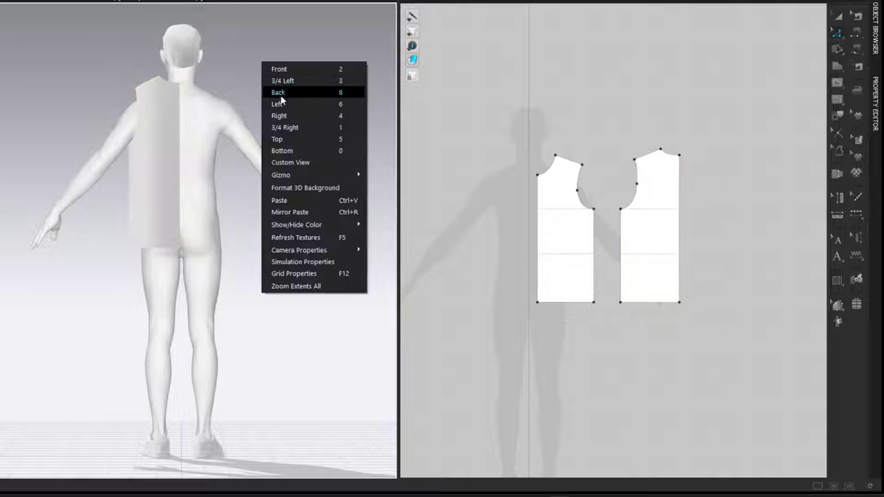
click(289, 103)
click(163, 141)
drag(154, 131, 161, 131)
click(231, 152)
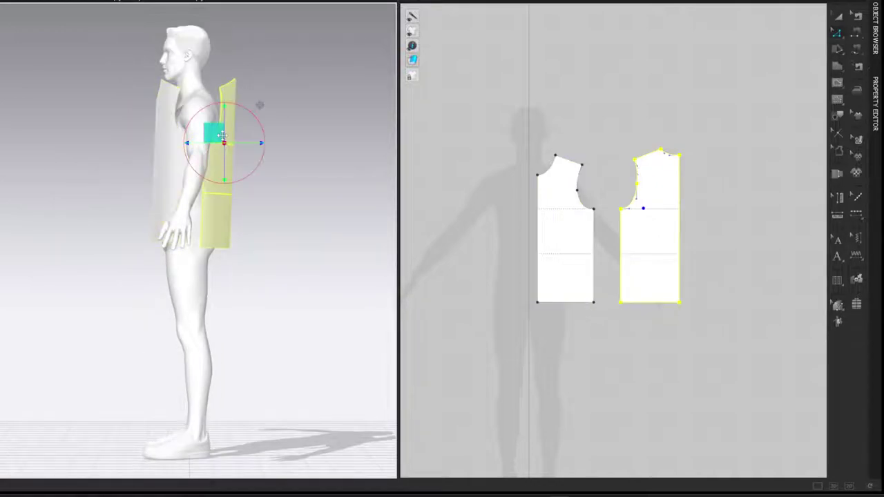
click(168, 131)
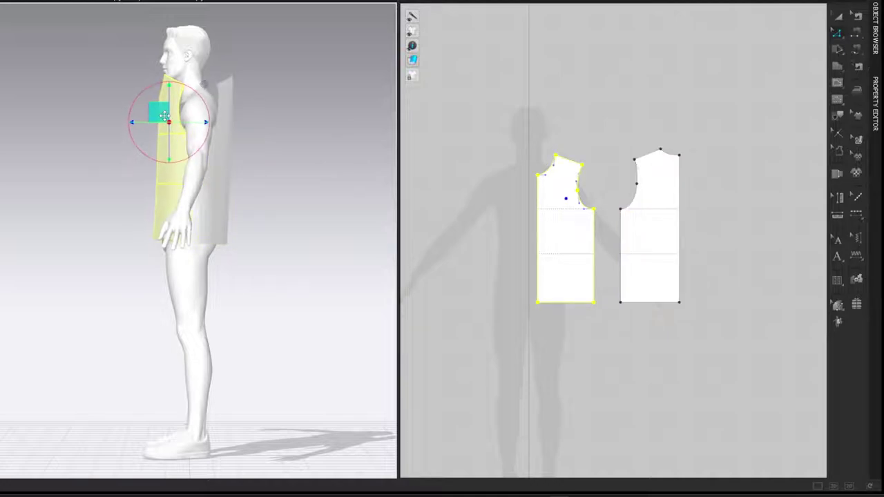
right_click(250, 80)
click(276, 87)
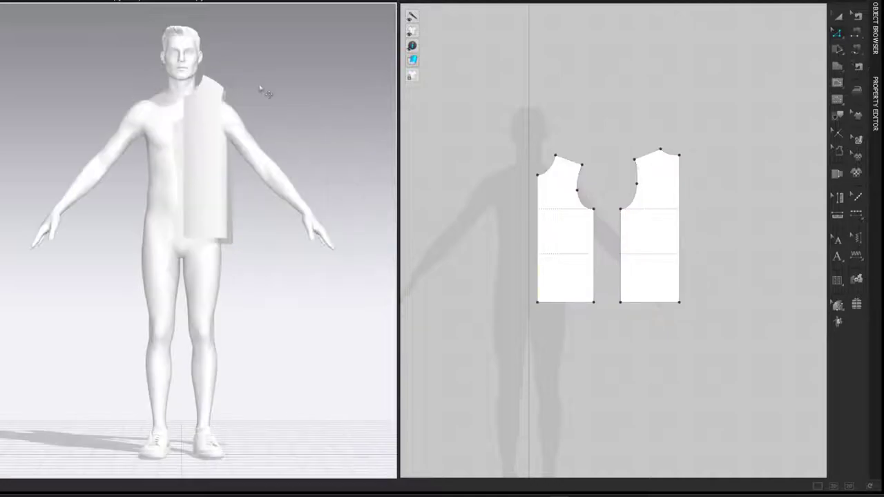
Step: Paste mirrored, linked copies of the front and back pieces on the other side of the avatar's center line
middle_drag(571, 118, 621, 105)
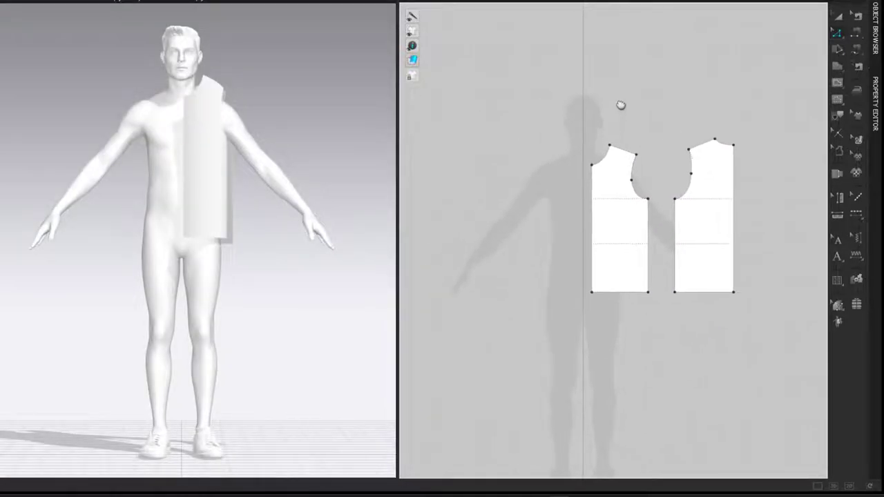
drag(399, 103, 314, 107)
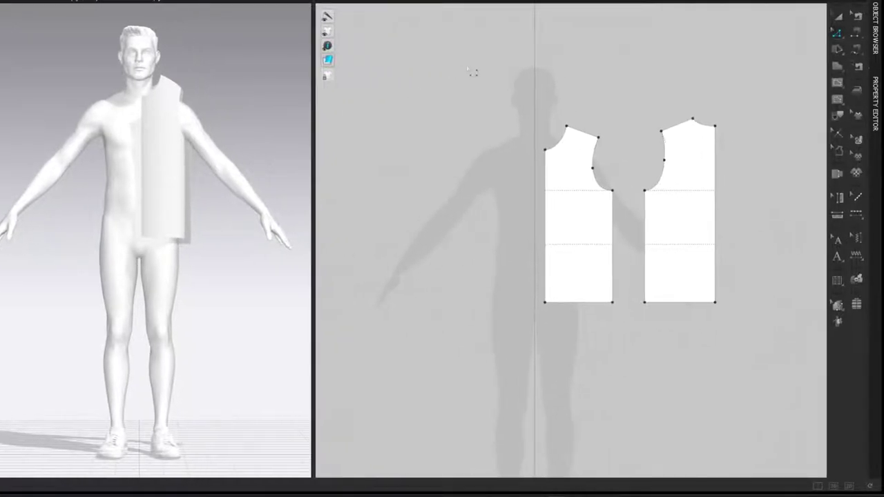
scroll(572, 97, up, 1)
middle_drag(571, 97, 578, 98)
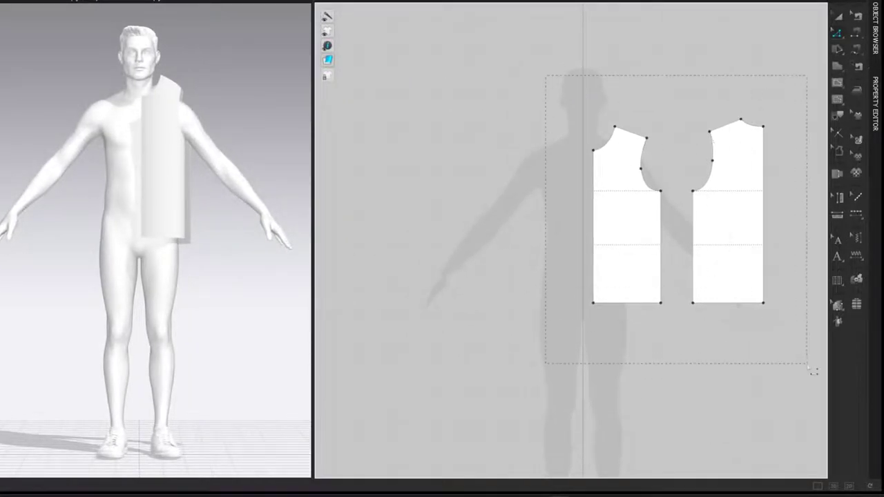
drag(812, 370, 809, 367)
key(ctrl+v)
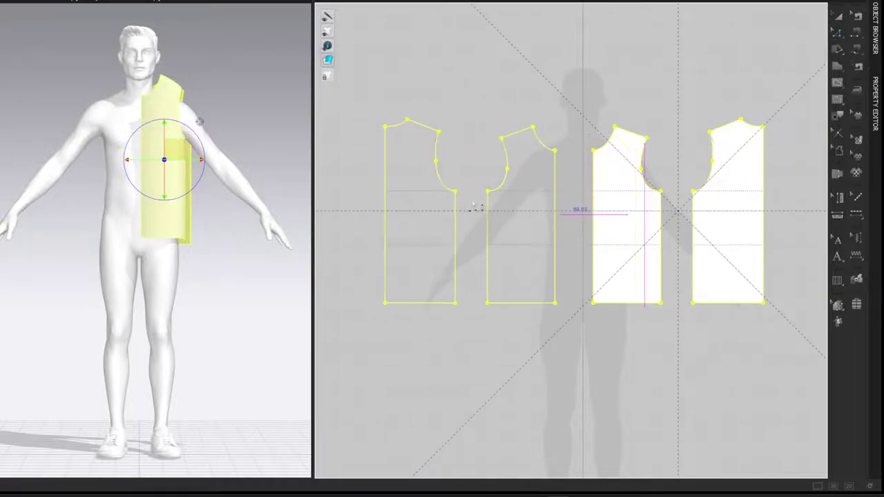
click(493, 207)
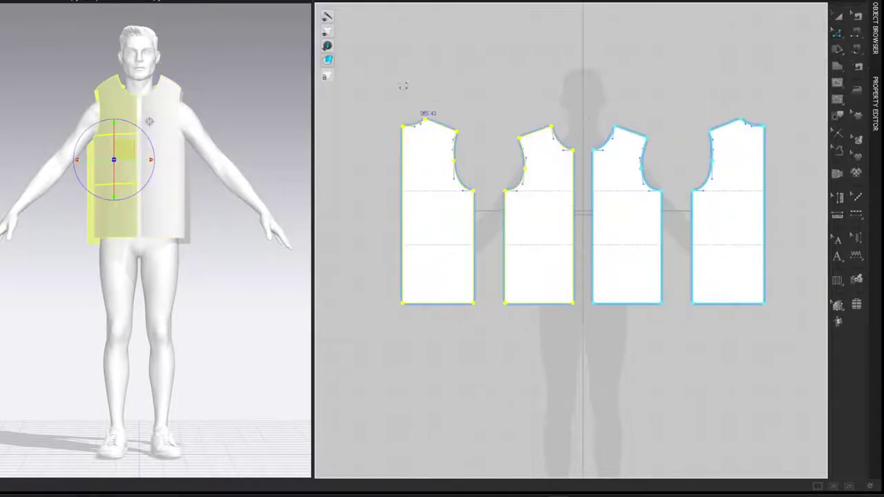
Step: Select all four bodice pieces and set their additional rendering thickness to 2 mm
drag(493, 216, 789, 396)
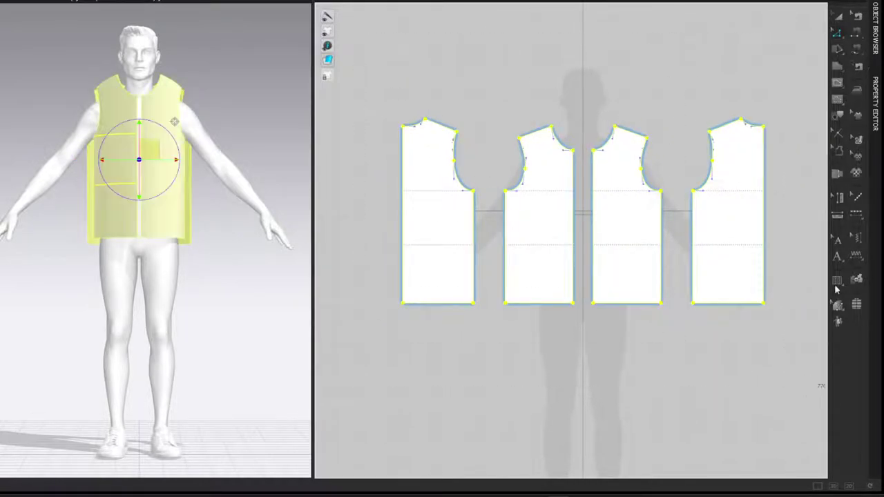
click(877, 130)
click(825, 318)
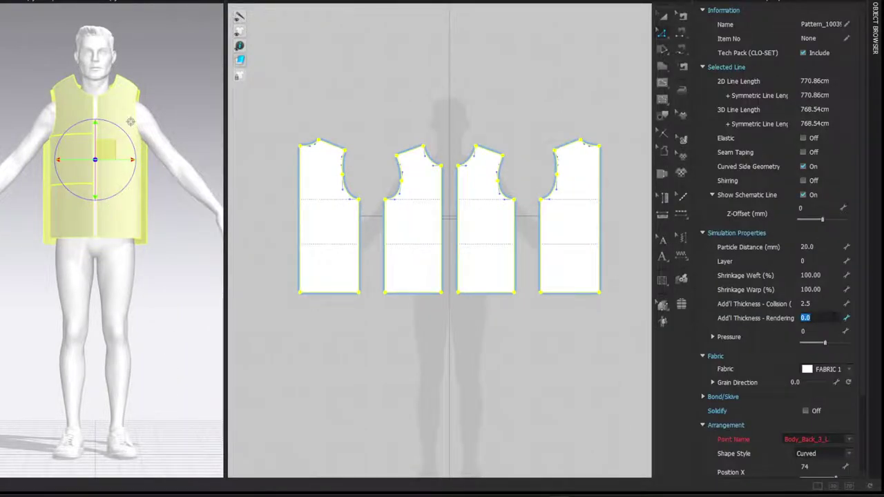
text(2)
key(Return)
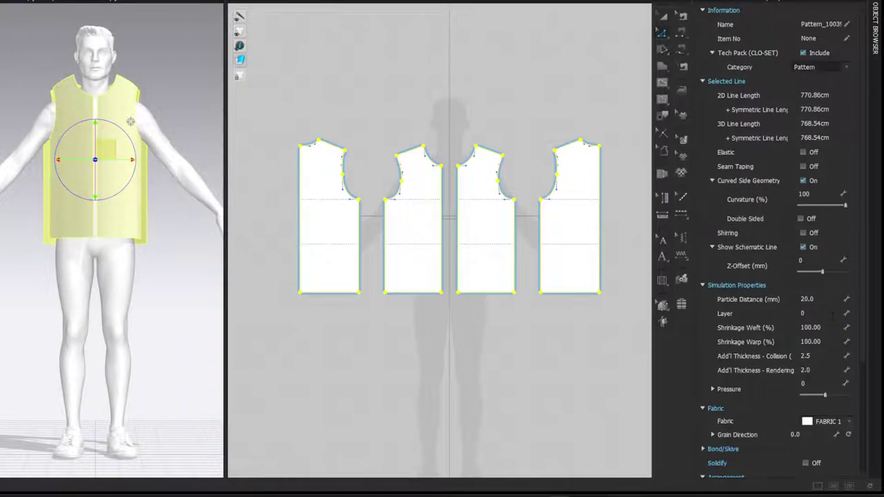
click(698, 1)
click(659, 84)
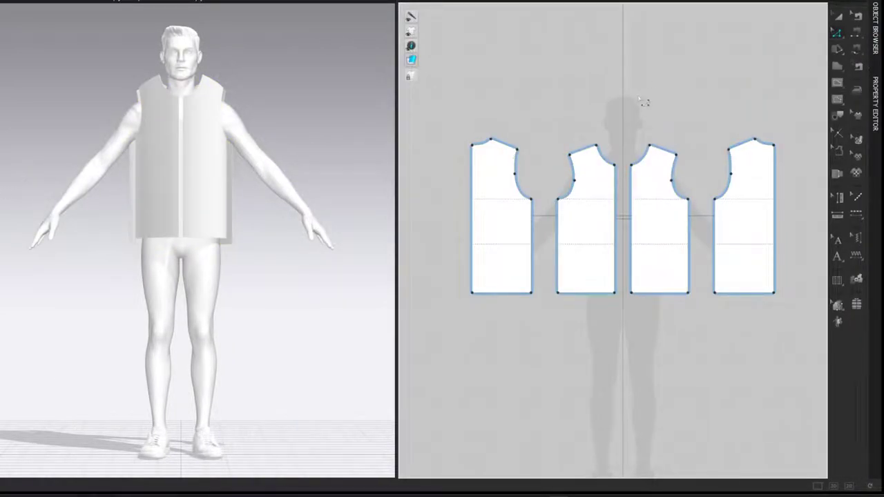
Step: Sew the two back pieces together along the center back and join the back to the front along the side seams
click(474, 174)
click(775, 176)
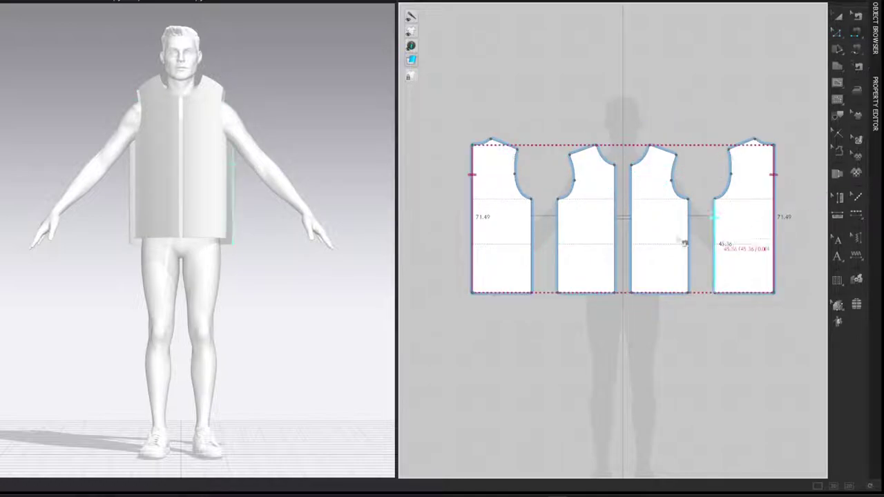
click(543, 228)
click(558, 228)
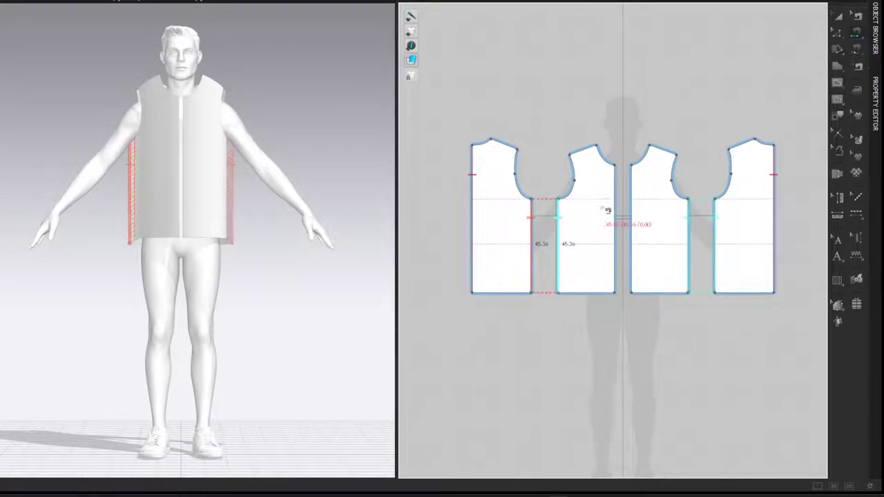
Step: Sew the two front pieces together along the center front and join the front and back shoulder seams
click(617, 202)
click(633, 200)
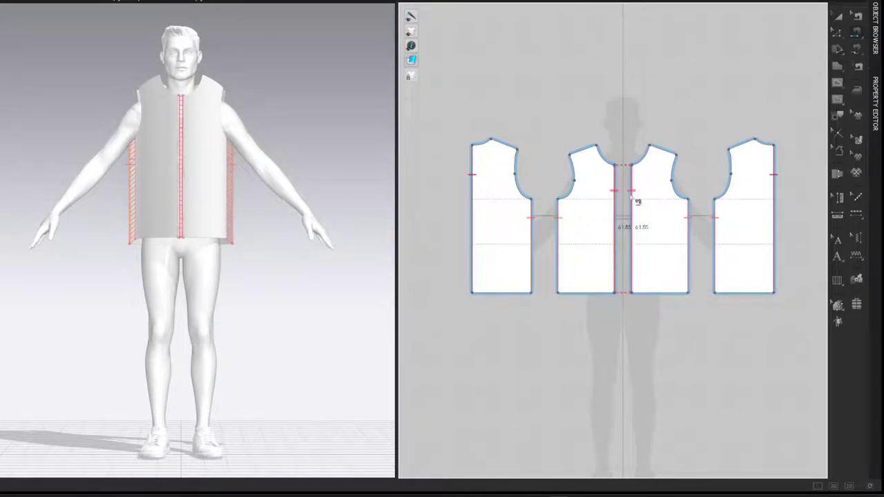
click(580, 148)
click(506, 143)
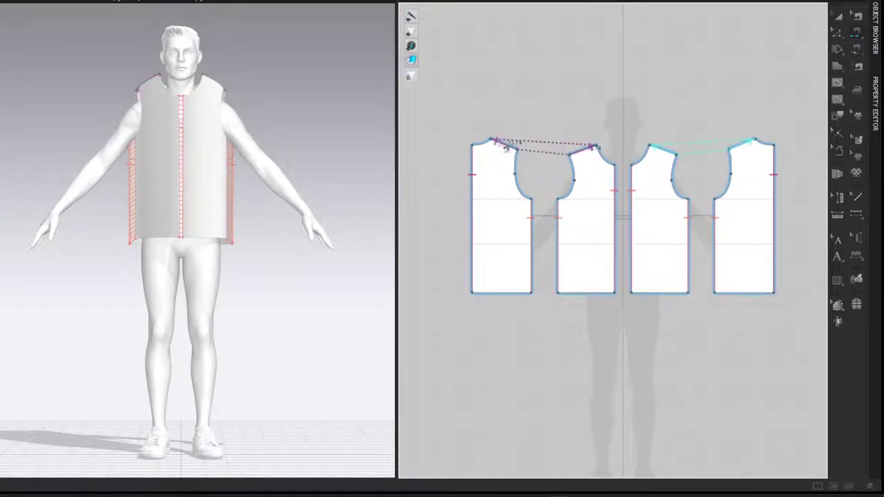
Step: Simulate the sewn pieces to drape the bodice on the avatar and examine its fit from the sides and front
right_drag(235, 109, 299, 142)
key(a)
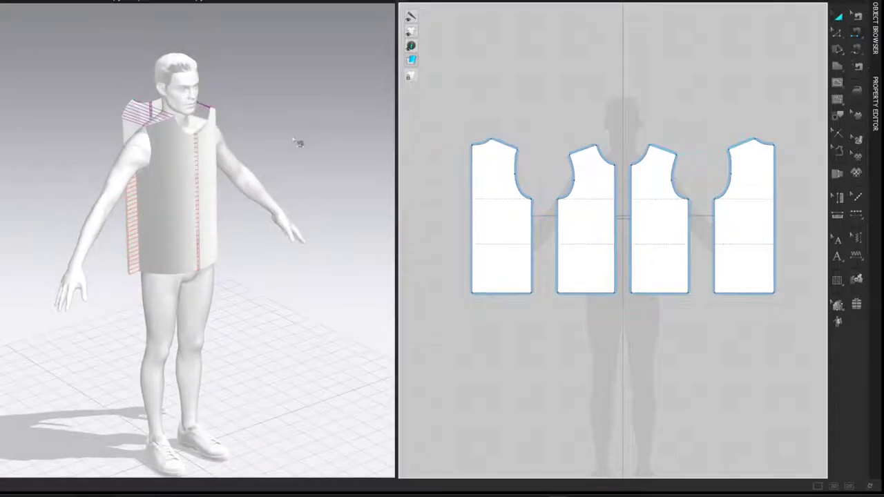
key(space)
right_drag(233, 111, 302, 103)
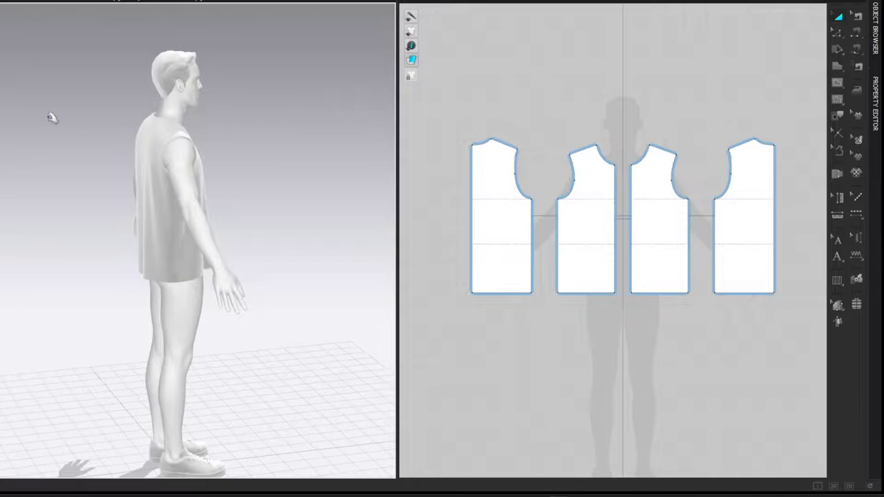
mouse_move(10, 100)
right_down()
mouse_move(148, 99)
mouse_move(232, 118)
mouse_move(15, 113)
right_up()
click(7, 109)
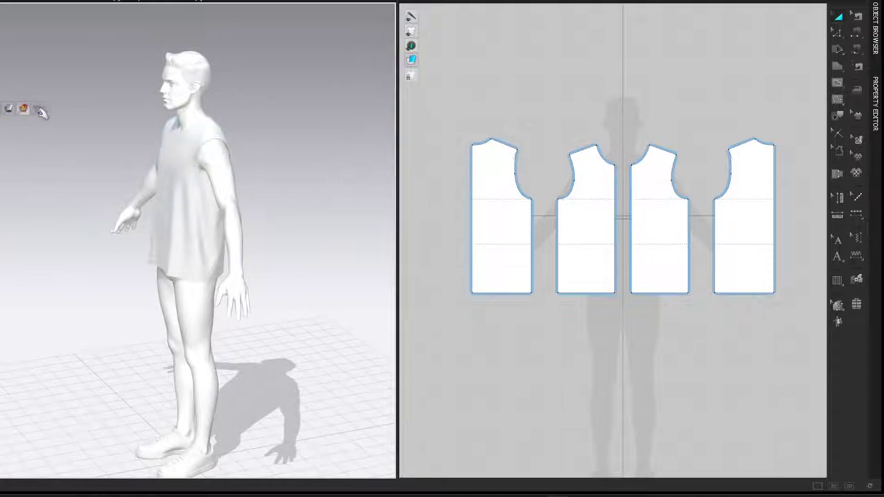
right_drag(108, 126, 232, 122)
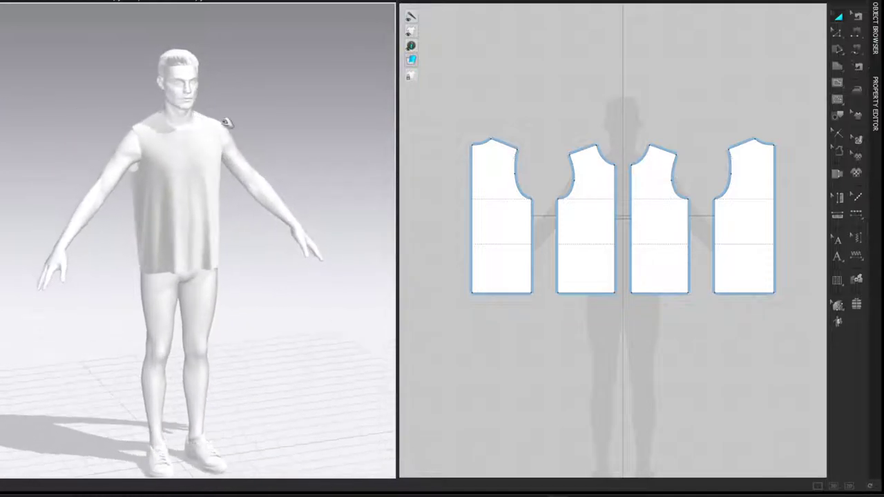
scroll(276, 133, up, 5)
middle_drag(298, 99, 299, 145)
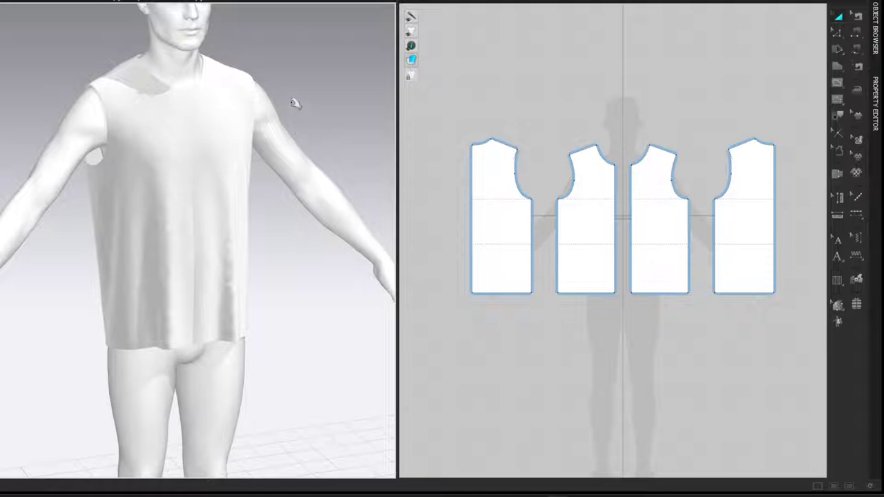
middle_drag(295, 103, 297, 120)
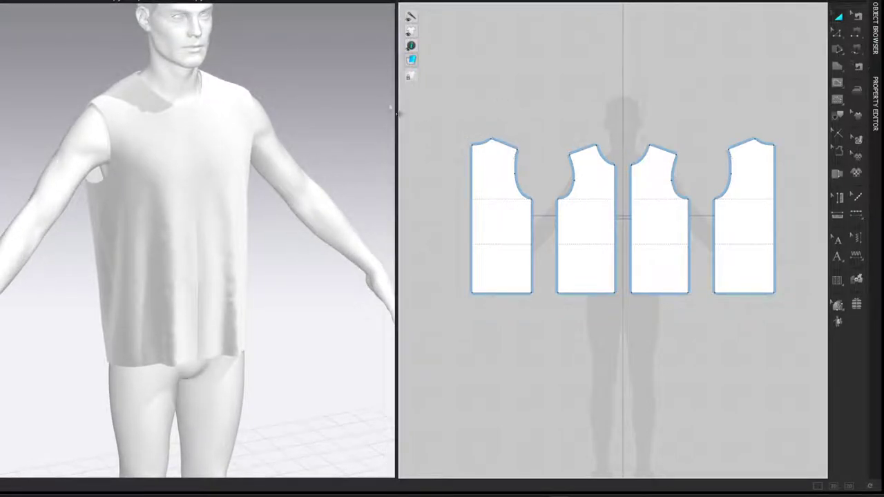
Step: Draw a tall rectangular pattern piece beside the mirrored back piece and widen it toward the bodice pieces
drag(397, 109, 146, 97)
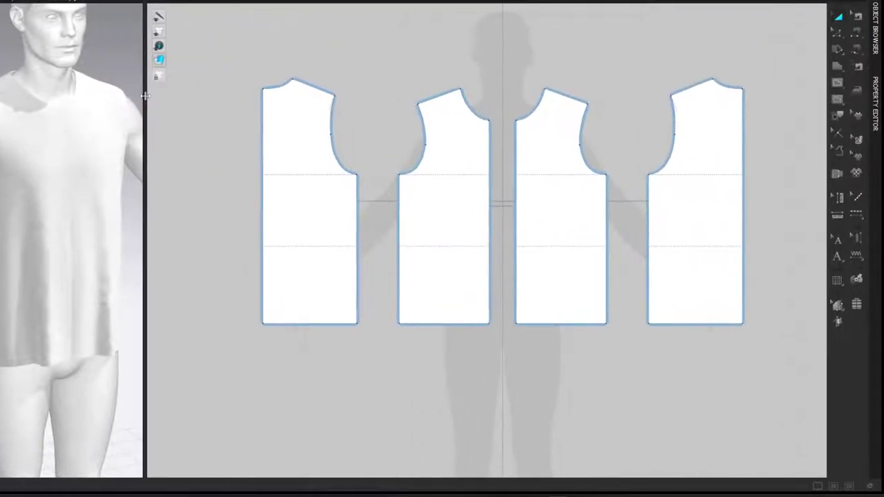
middle_drag(292, 53, 497, 69)
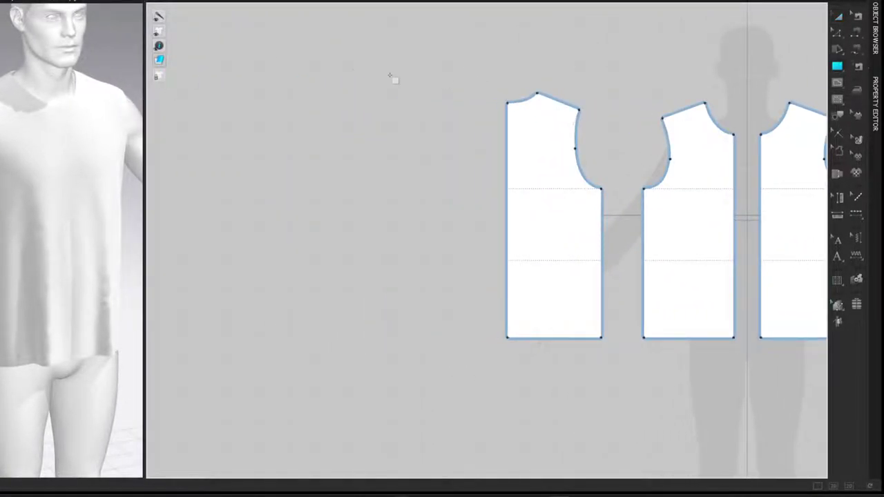
drag(273, 47, 414, 371)
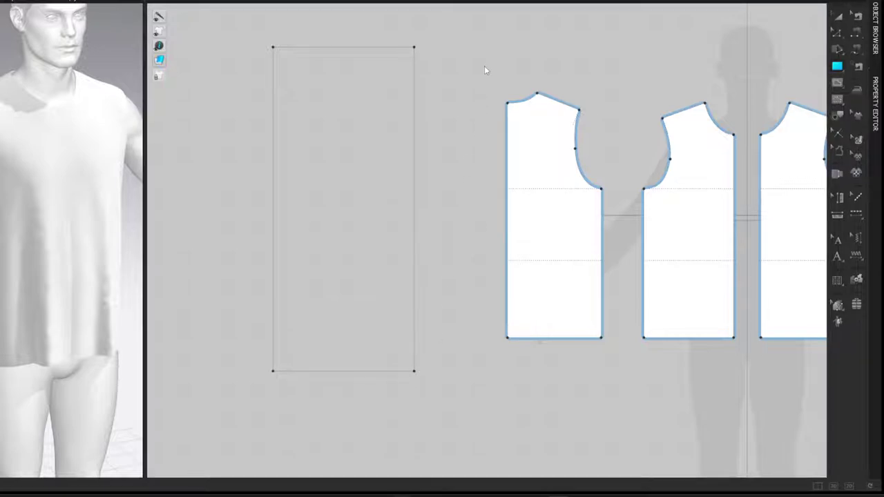
middle_drag(488, 67, 488, 95)
key(z)
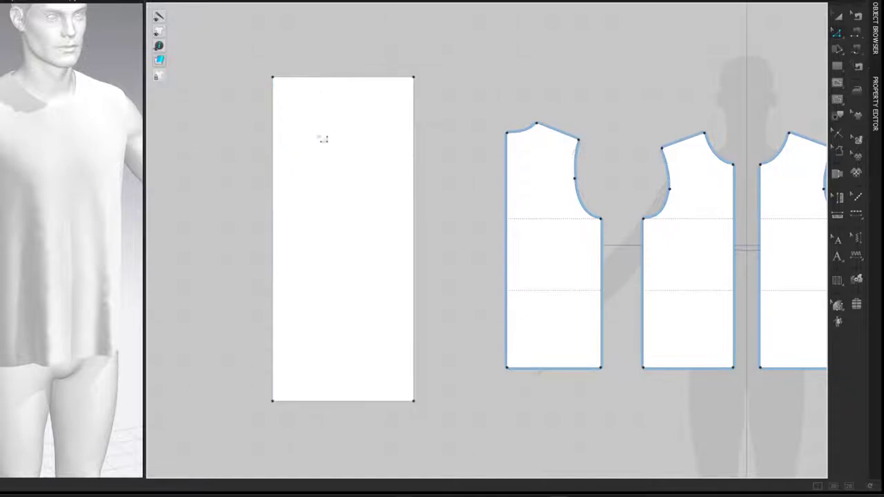
drag(420, 152, 479, 148)
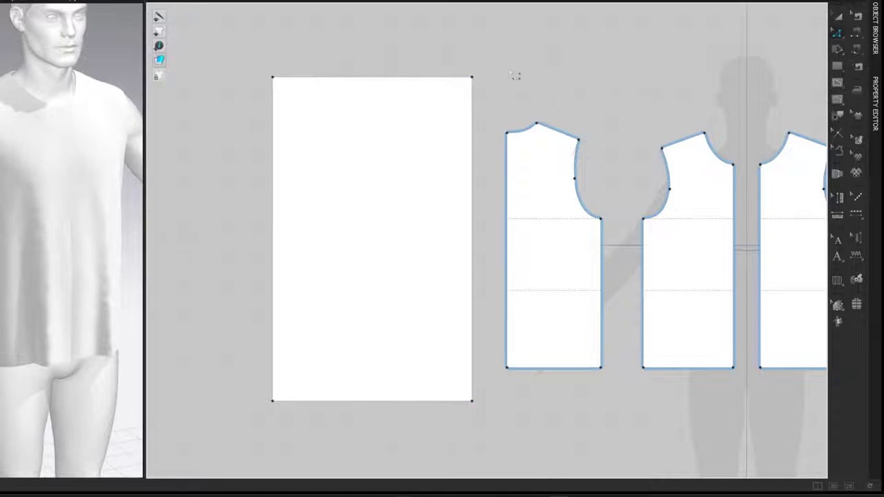
Step: Look up the avatar's arm length in the Avatar Editor, using centimeters and the Advanced (Dressform) details
click(169, 2)
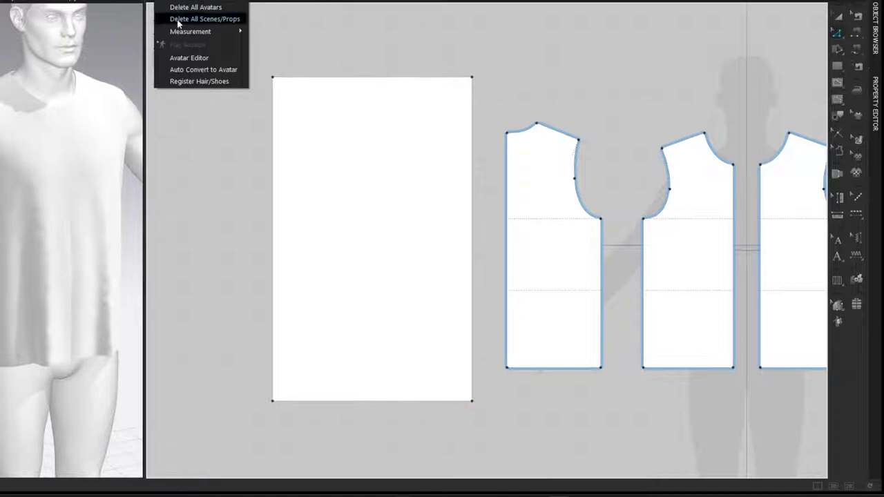
click(177, 56)
click(476, 105)
click(486, 115)
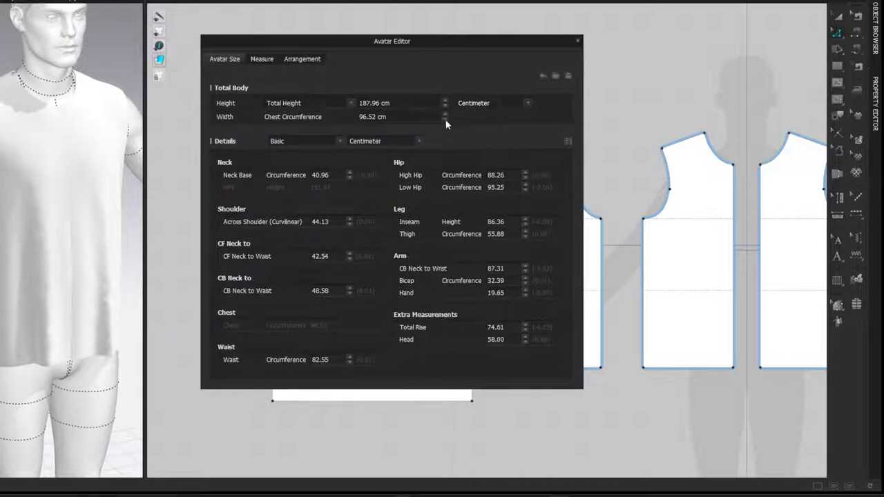
click(317, 163)
scroll(422, 218, down, 3)
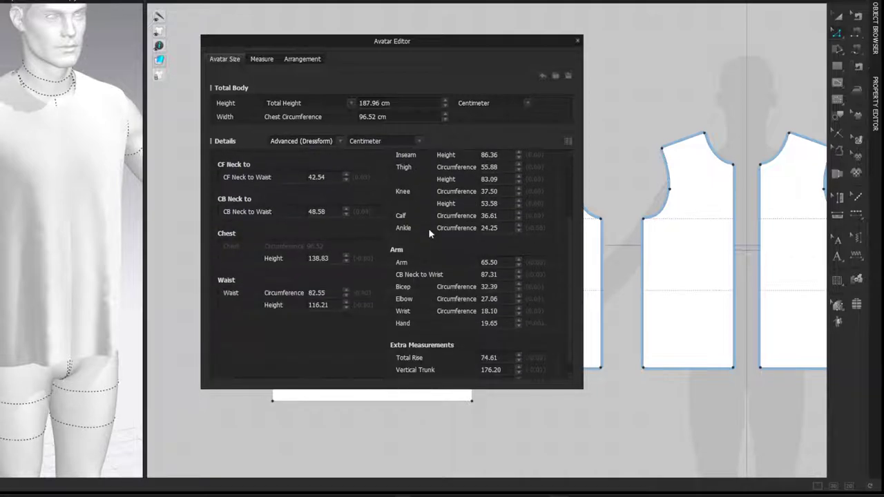
double_click(489, 262)
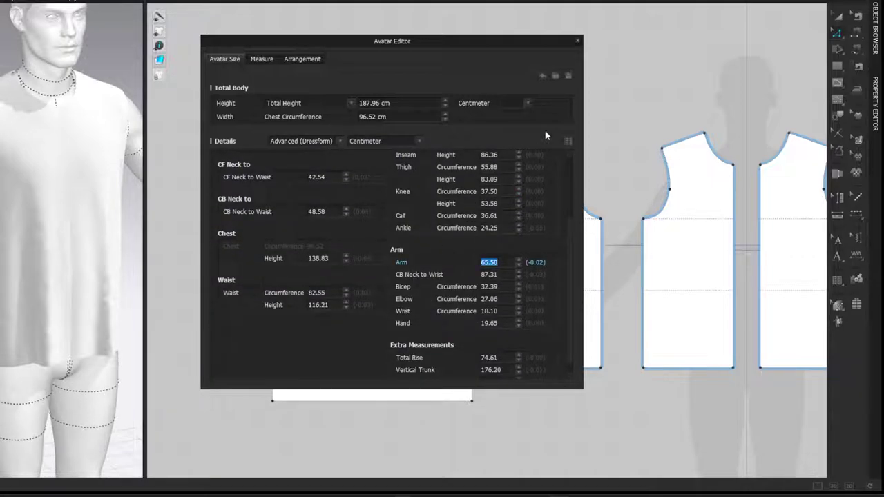
click(577, 41)
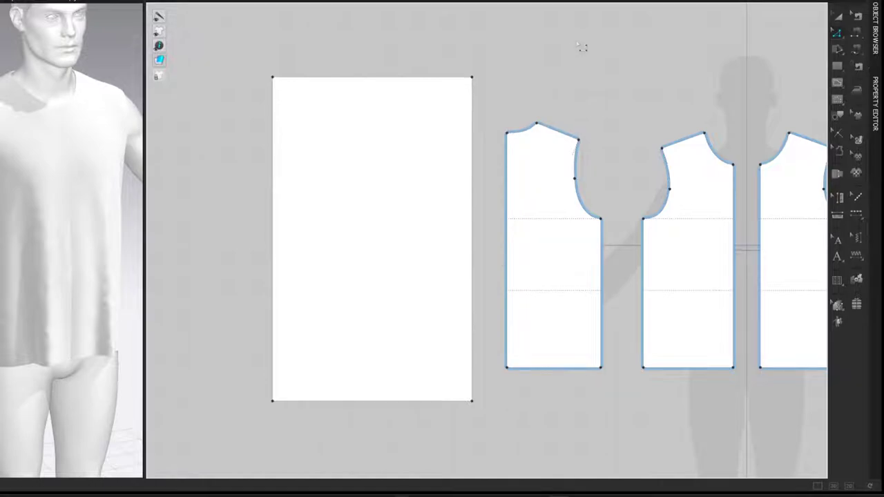
Step: Begin changing the length of the rectangle's long edge that faces the bodice pieces
right_click(472, 83)
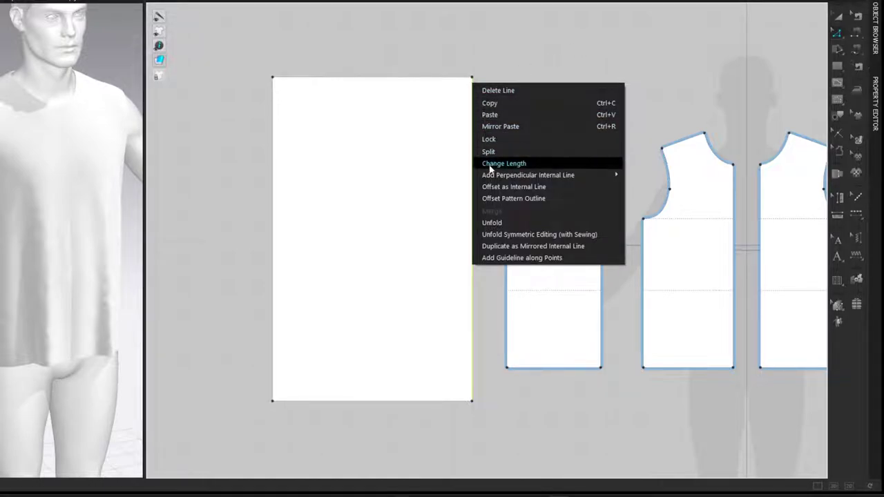